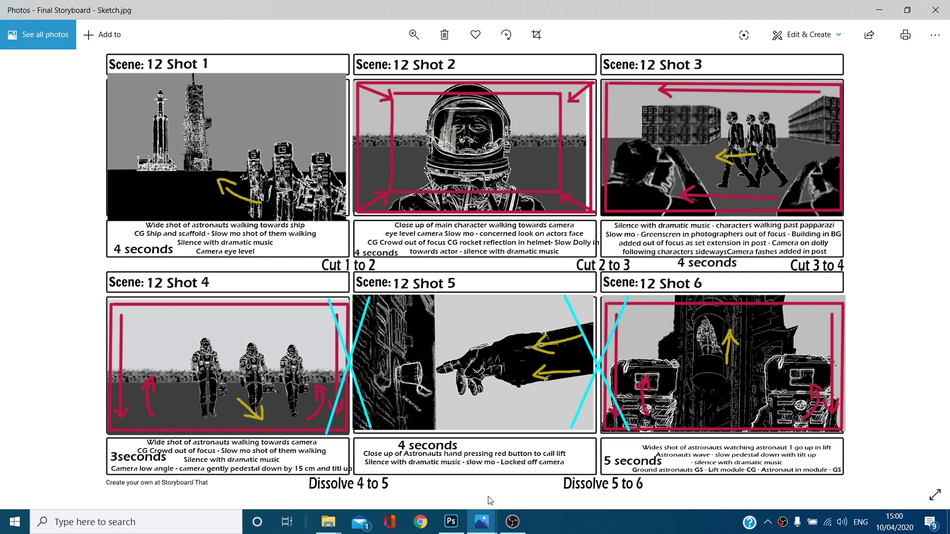
Step: View Photographic.jpg in Photos, then minimize it to compare with Sketch.jpg
mouse_move(485, 523)
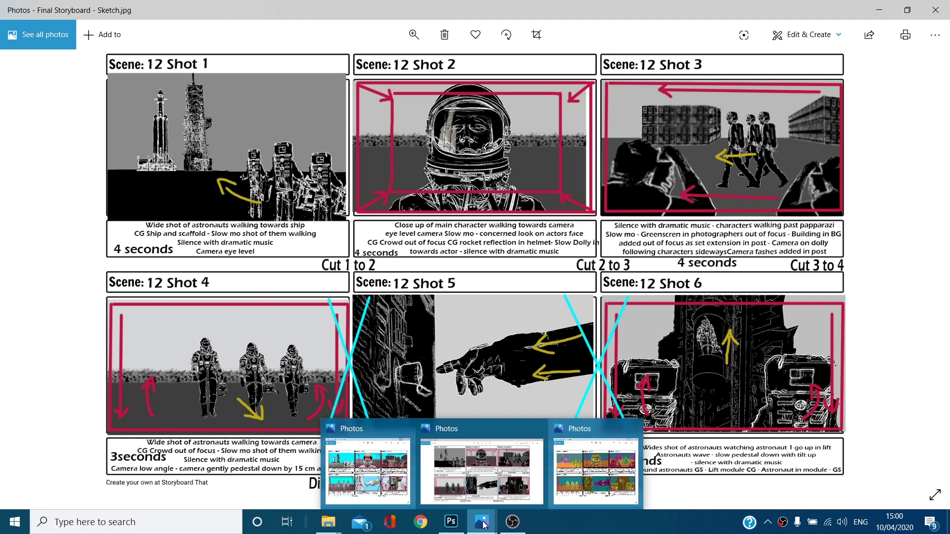
left_click(353, 478)
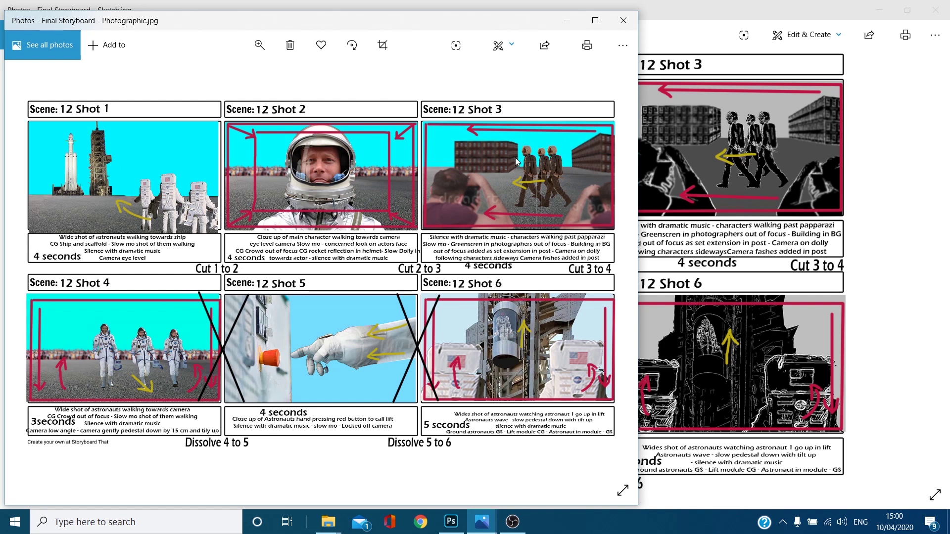
left_click(568, 19)
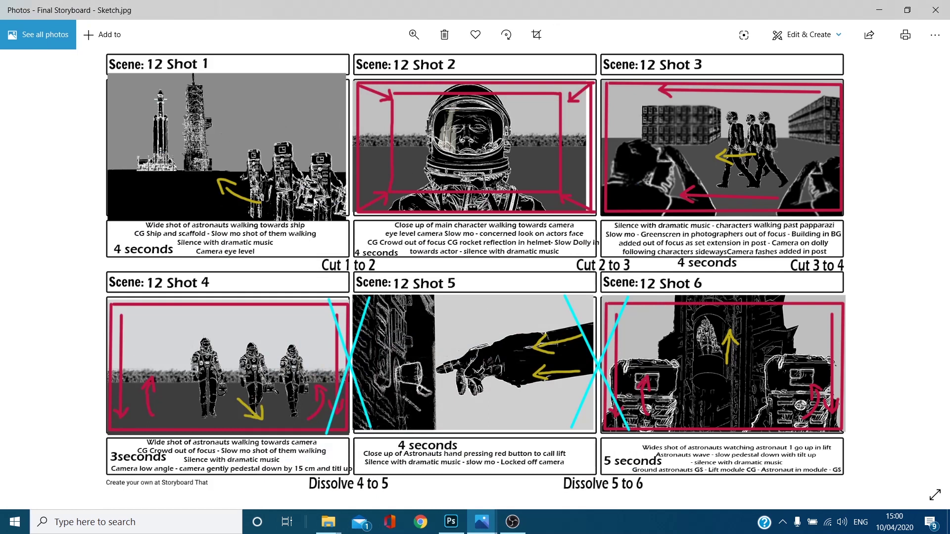
scroll(456, 128, "up", 3)
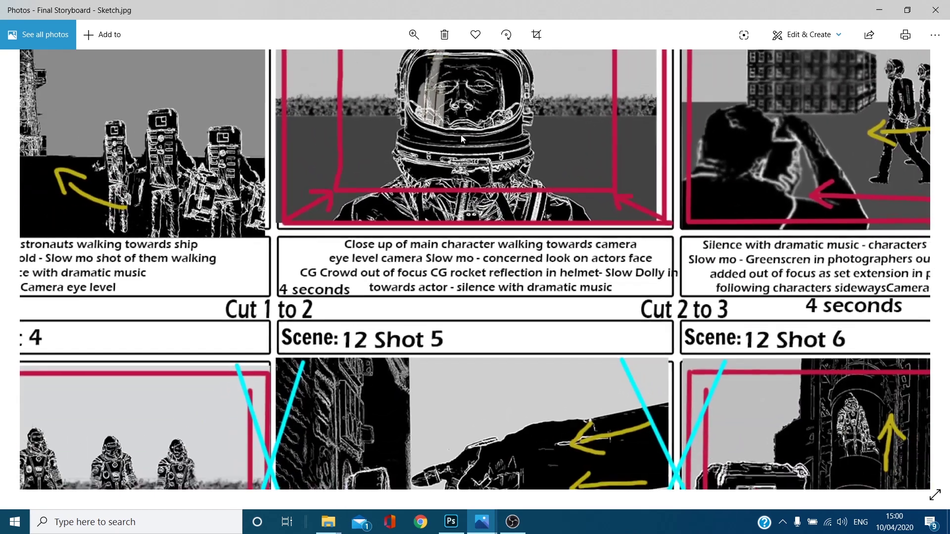
scroll(463, 138, "down", 3)
Step: View Layered.jpg full screen, then minimize the Layered and Sketch windows
mouse_move(493, 528)
left_click(575, 478)
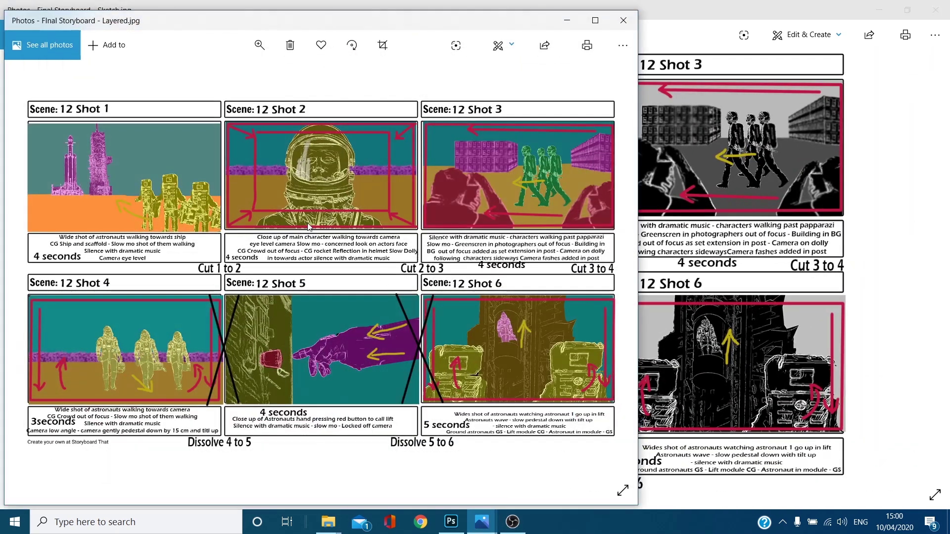
double_click(376, 20)
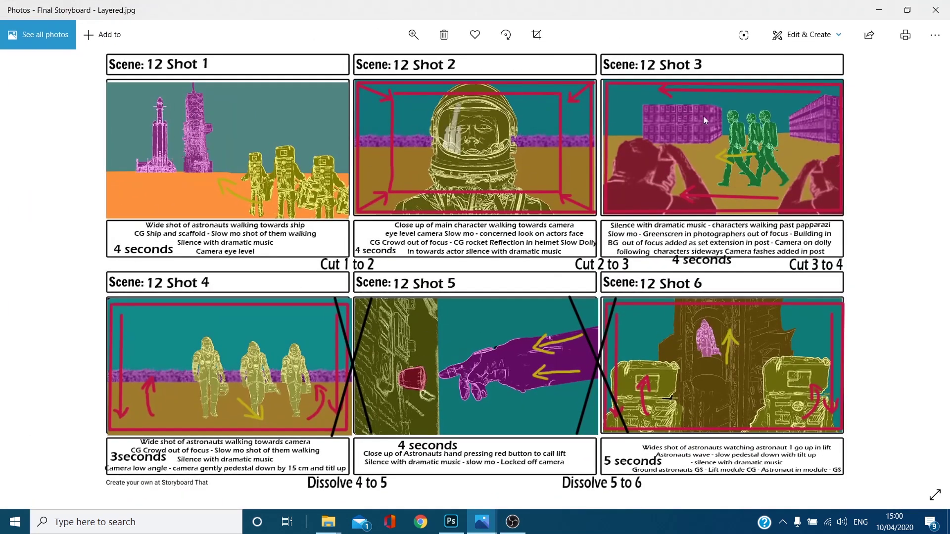
left_click(872, 11)
left_click(871, 11)
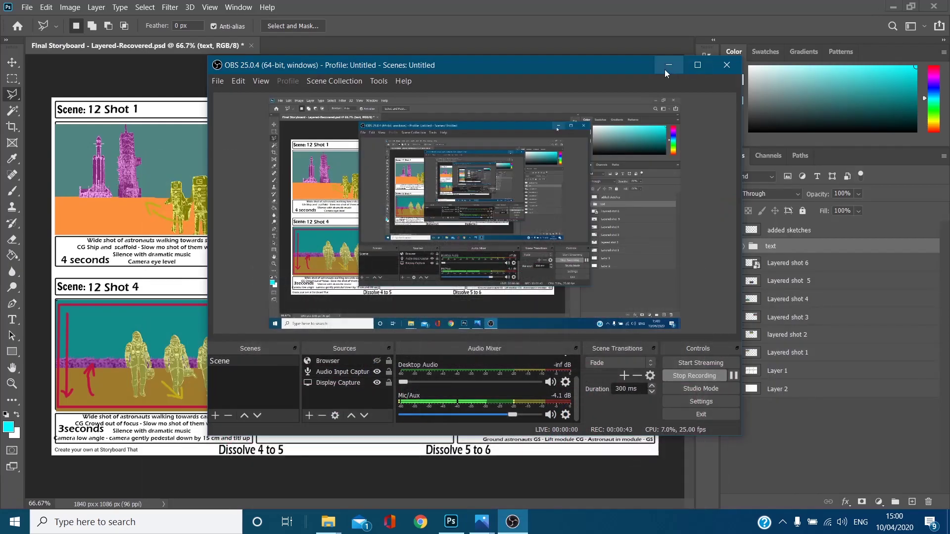
Step: Create a new 1920 × 1080, 72 ppi white document from the HDTV 1080p preset
left_click(667, 66)
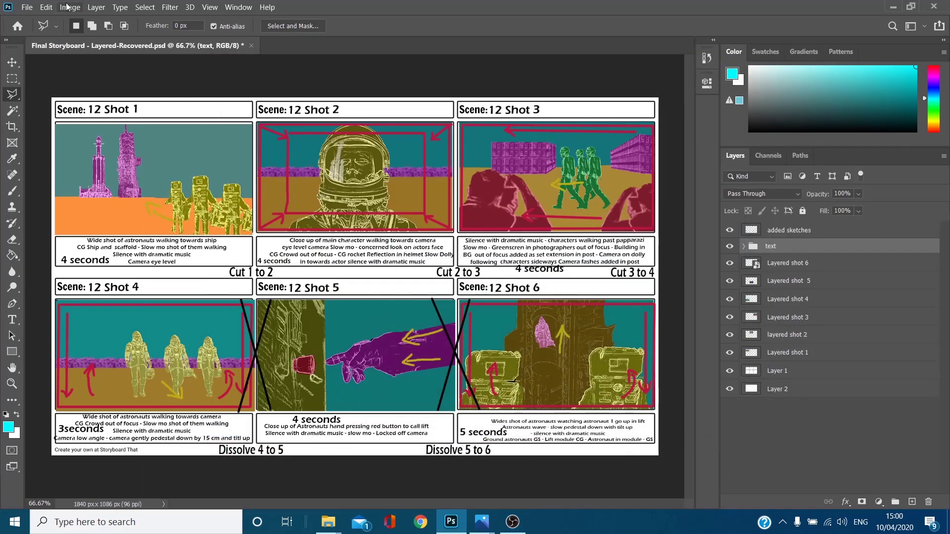
left_click(28, 7)
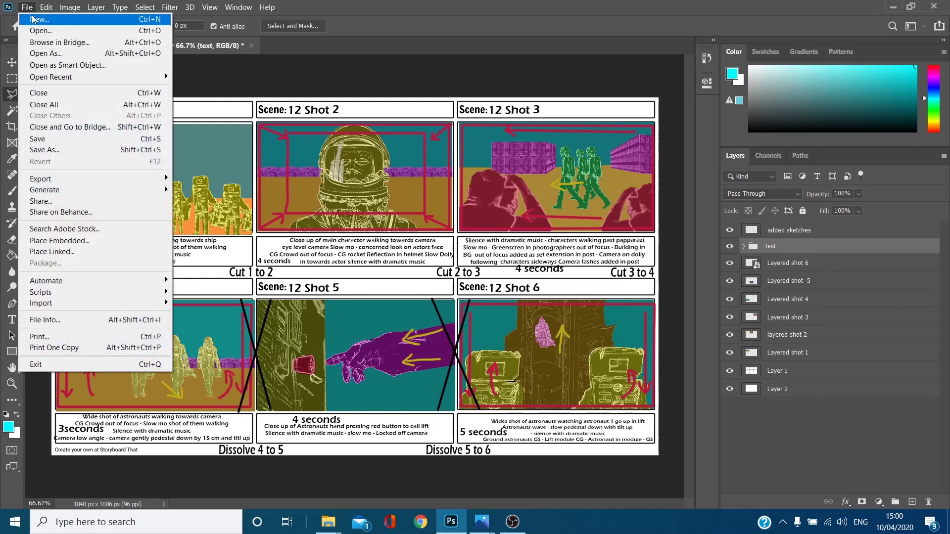
left_click(39, 19)
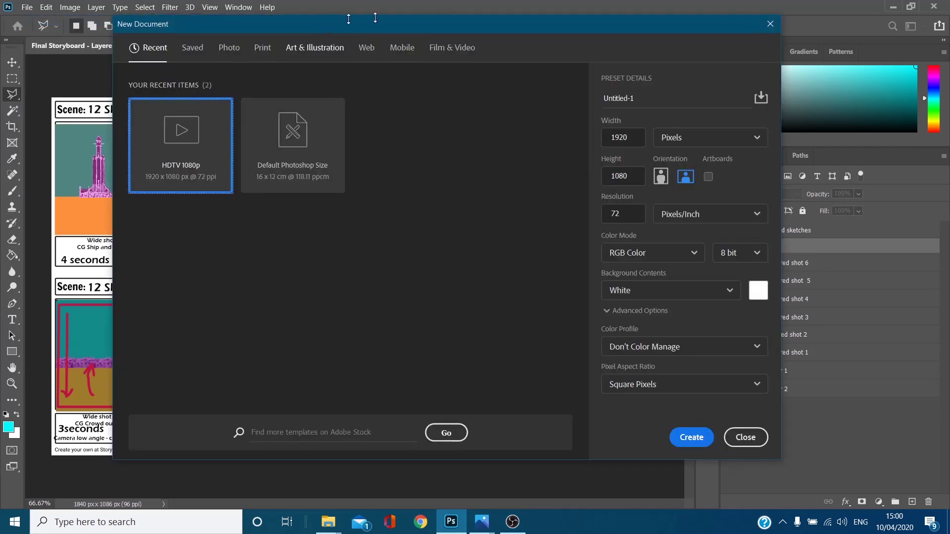
left_click_drag(322, 24, 660, 32)
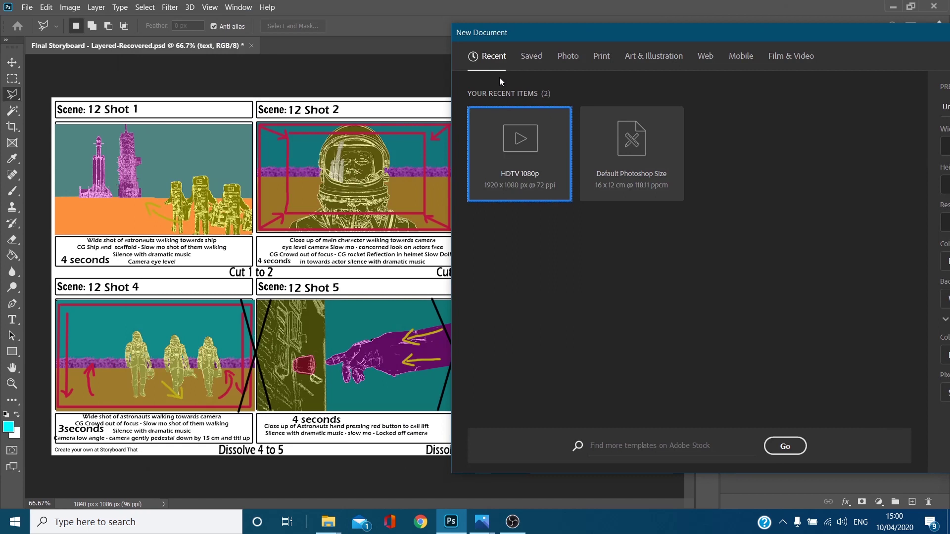
left_click_drag(604, 38, 256, 24)
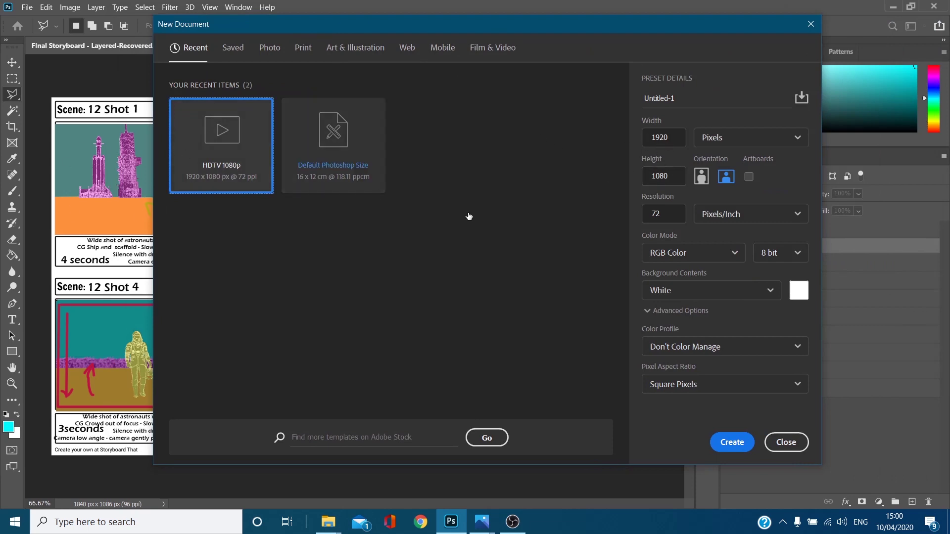
left_click_drag(316, 29, 227, 38)
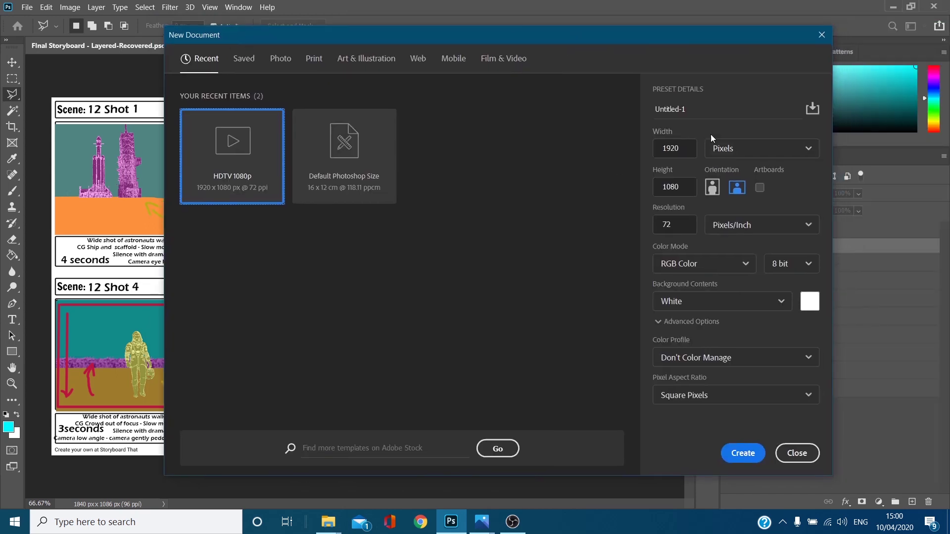
left_click(745, 453)
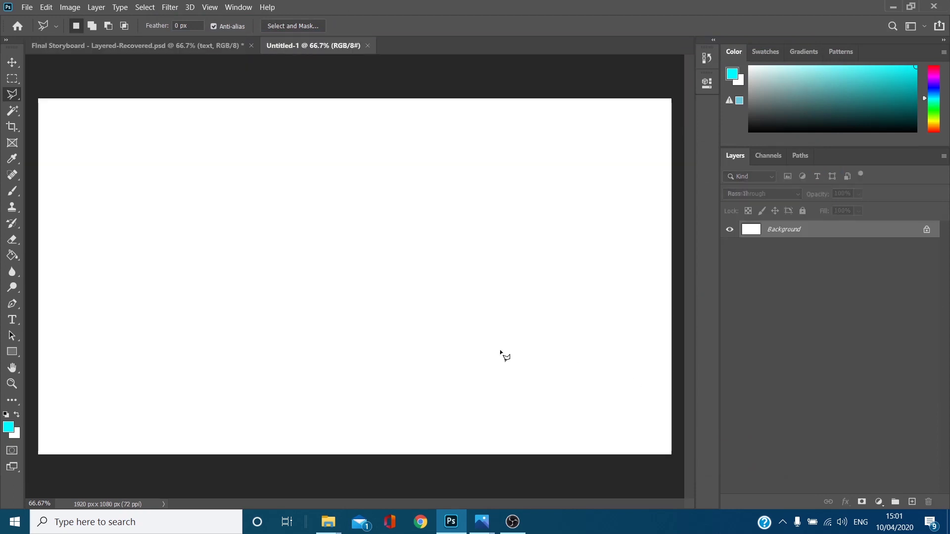
Step: Recheck Photographic.jpg in Photos, then minimize it again
mouse_move(470, 522)
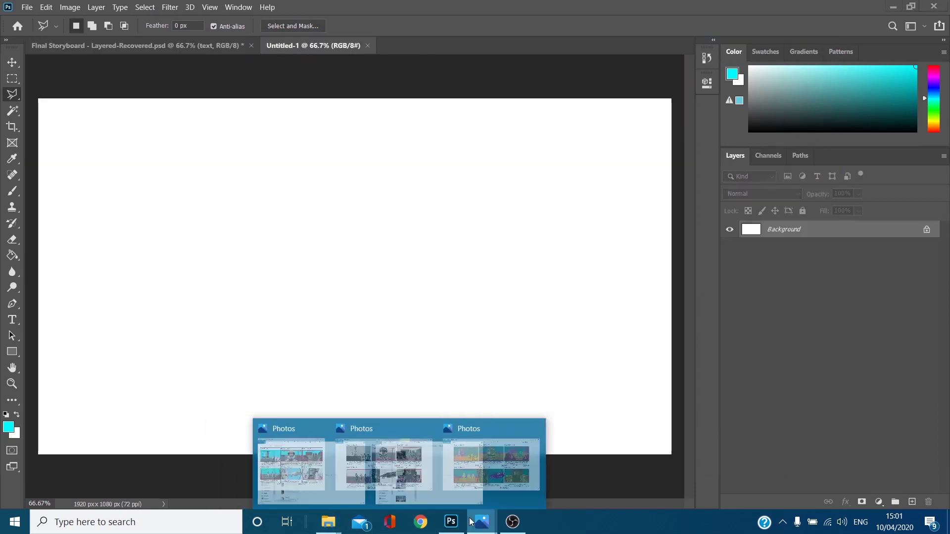
mouse_move(343, 453)
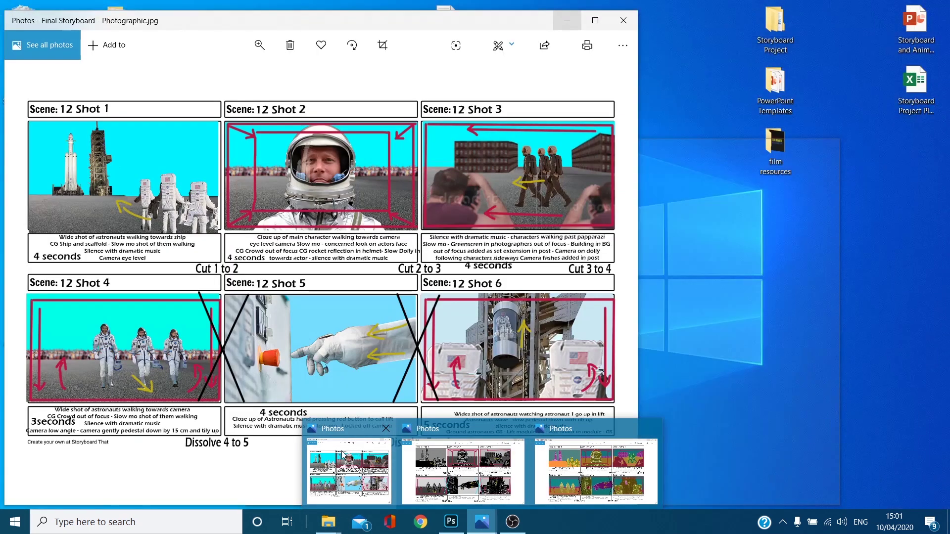
left_click(343, 453)
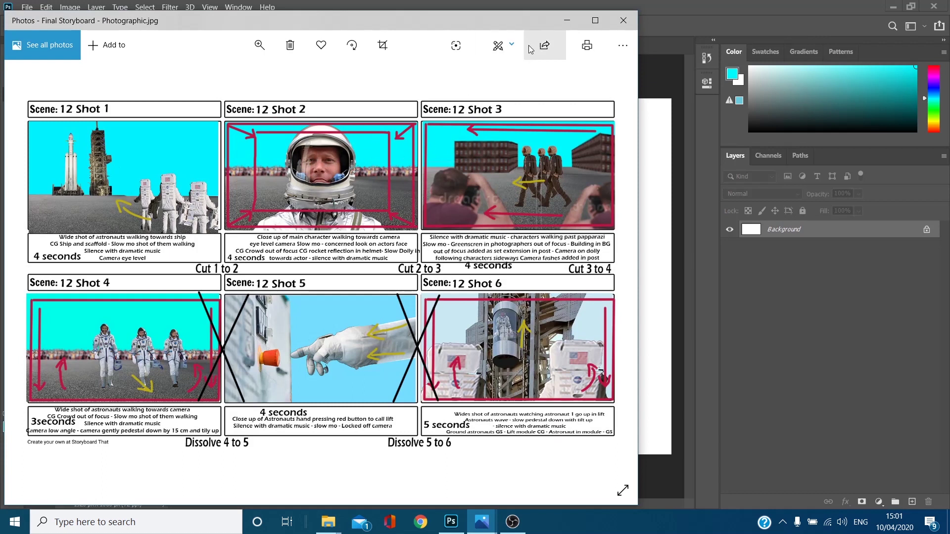
left_click(565, 22)
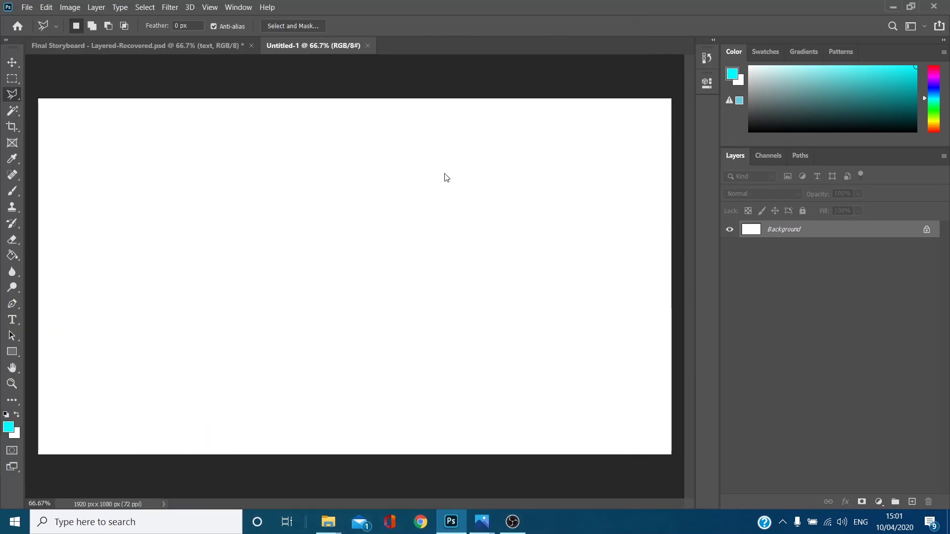
Step: Place the astronaut image from the Shot 2 folder onto the canvas
mouse_move(328, 522)
left_click(345, 463)
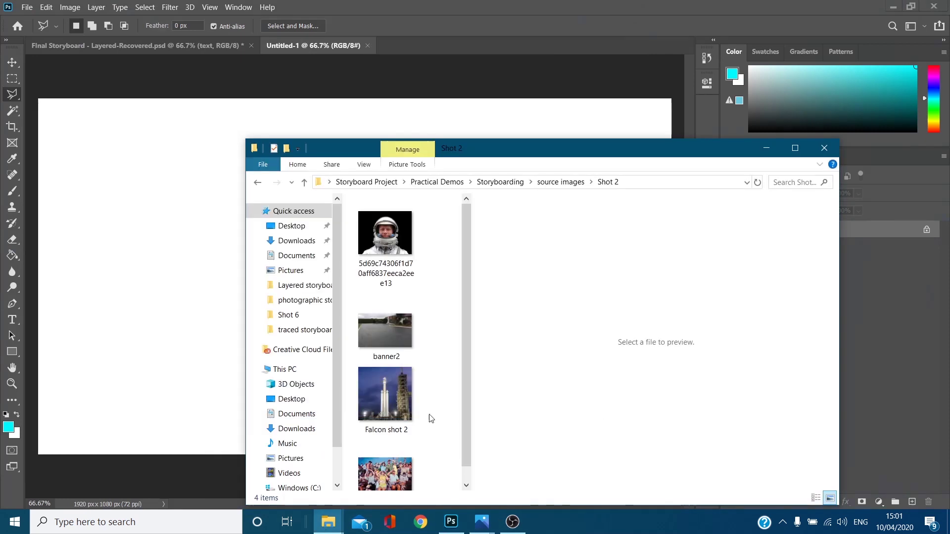
left_click_drag(474, 157, 657, 95)
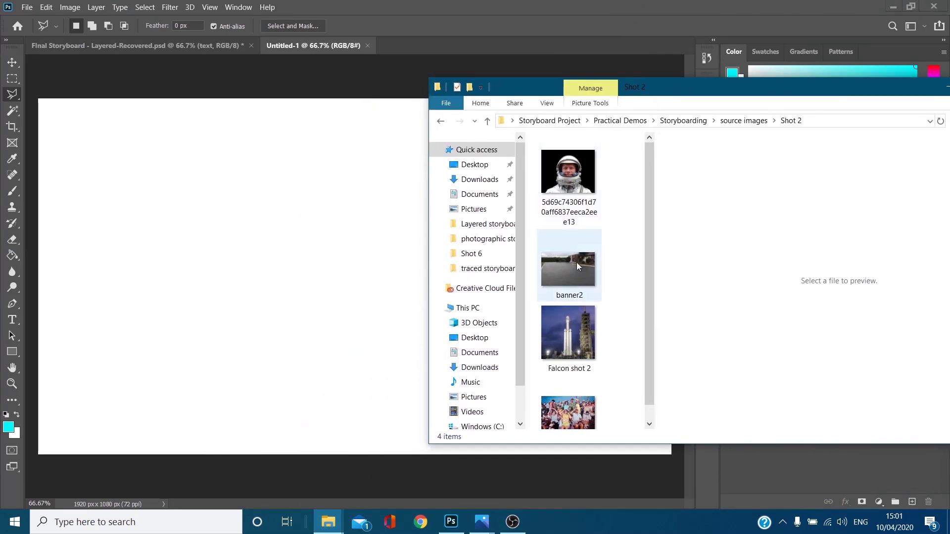
left_click(557, 191)
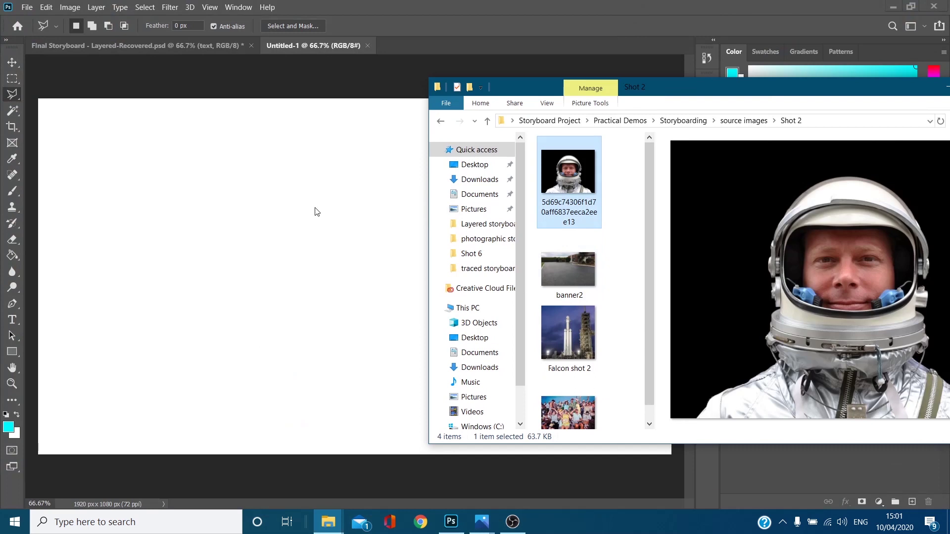
left_click(316, 212)
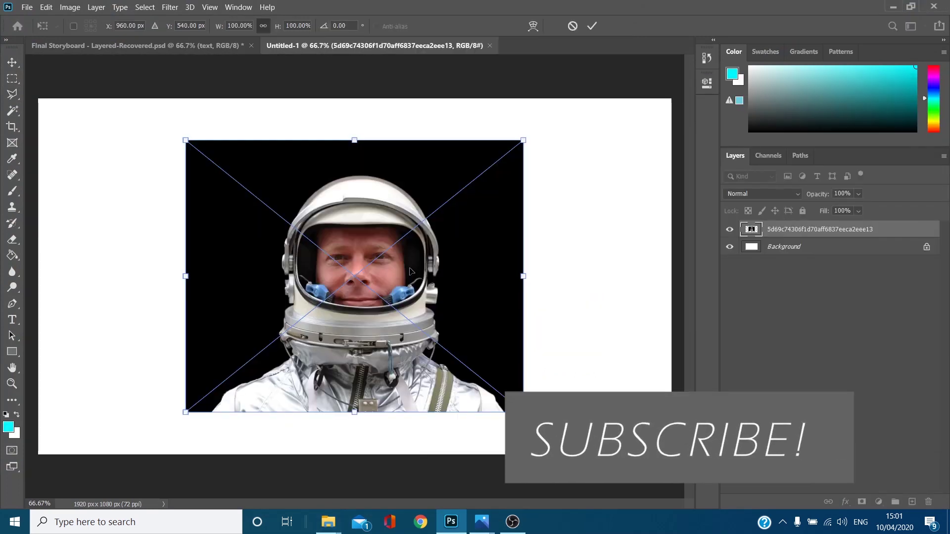
key("Return")
Step: Scale the astronaut layer to about 127% and centre it on the canvas
left_click(499, 154)
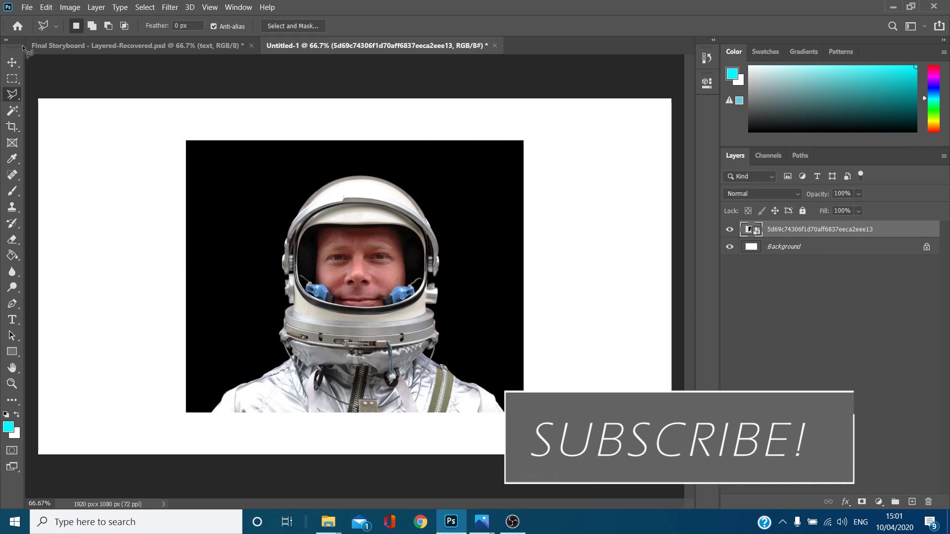
left_click(27, 69)
key("Escape")
left_click(12, 62)
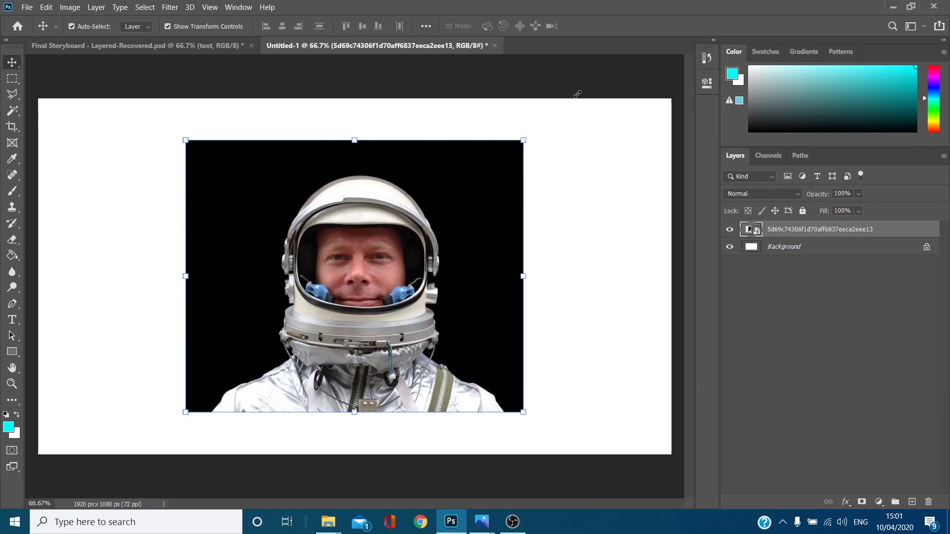
key("ctrl+t")
left_click_drag(186, 412, 144, 444)
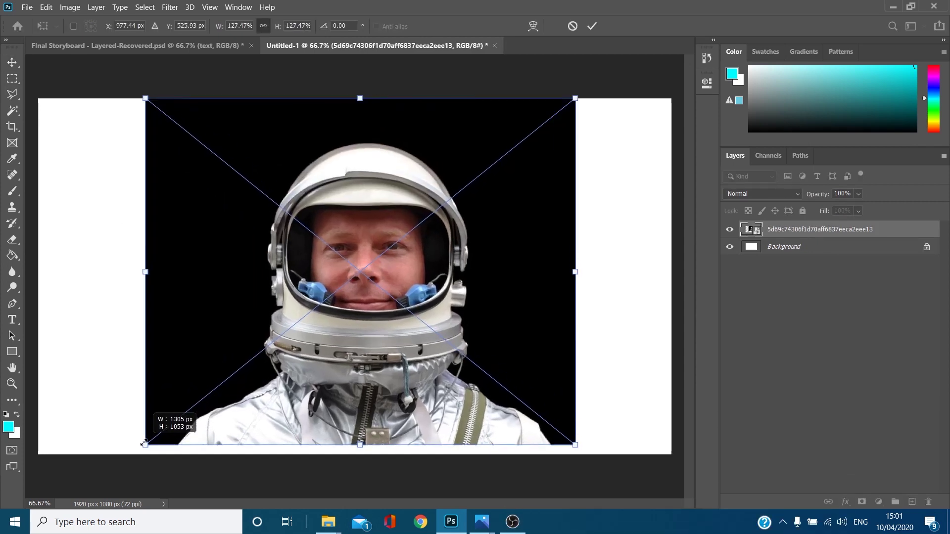
left_click_drag(217, 396, 209, 406)
key("Return")
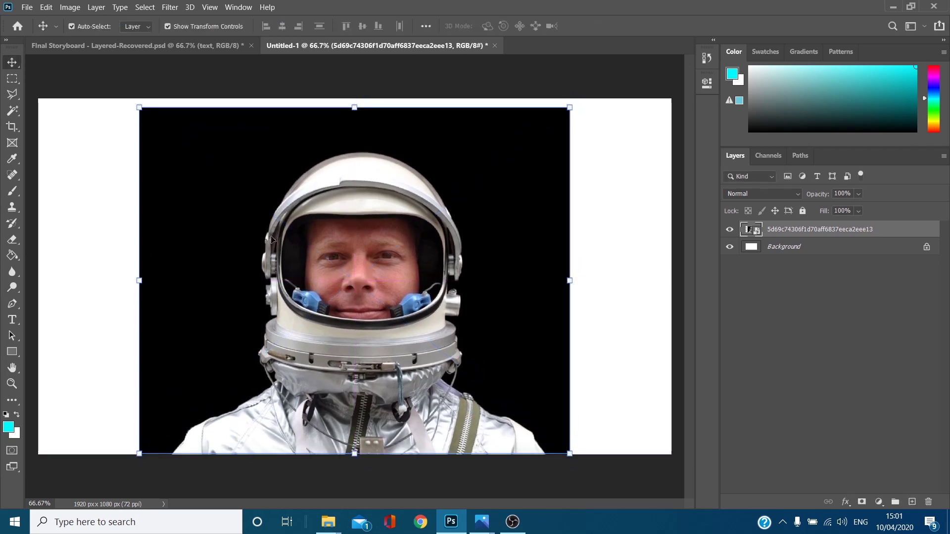
Step: Mask the astronaut by colour-selecting its black surround and adding a layer mask
left_click(13, 111)
left_click(187, 242)
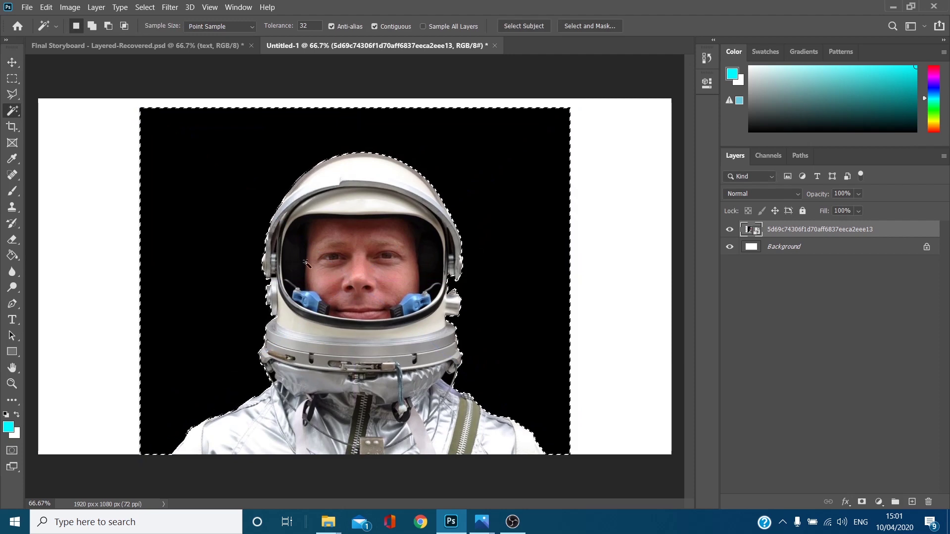
left_click(864, 502)
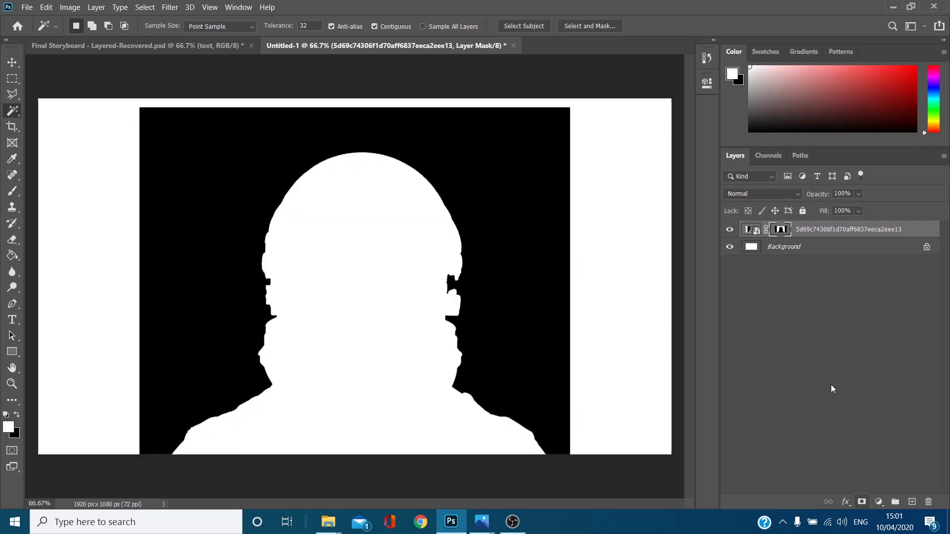
Step: Hide, unlock and delete the white Background layer
left_click(781, 230, "alt")
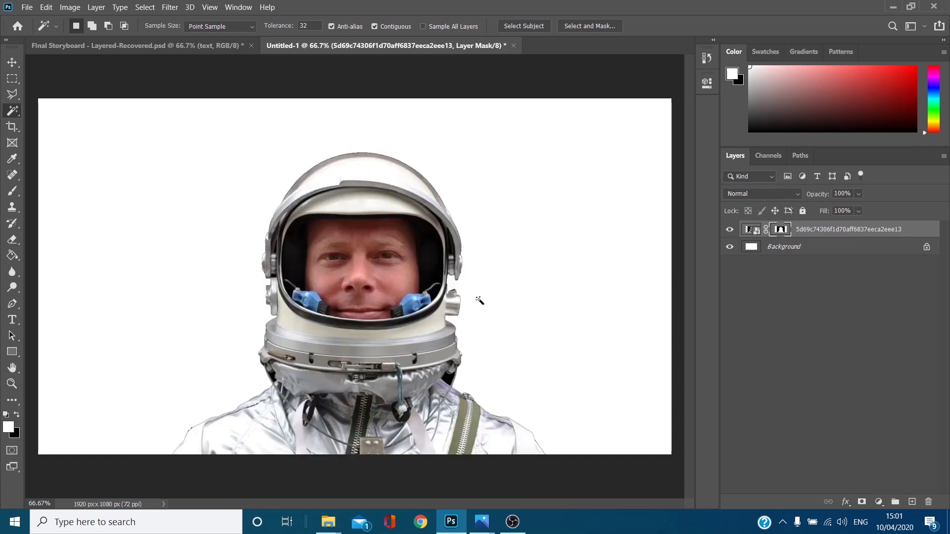
left_click(731, 249)
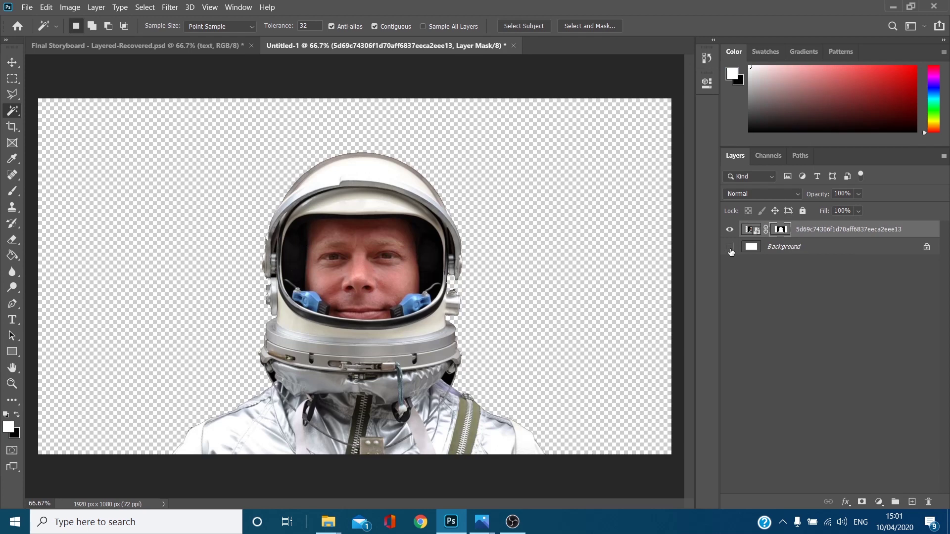
left_click(927, 247)
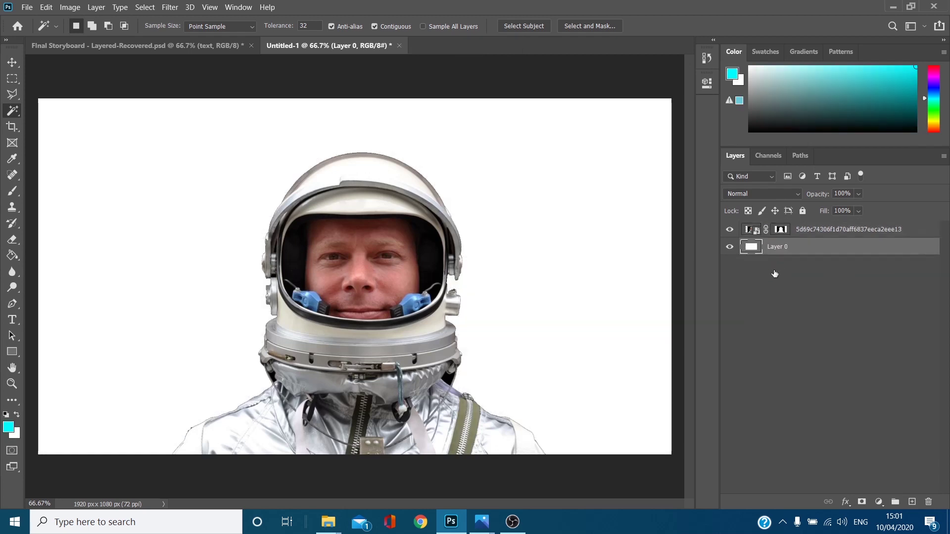
double_click(814, 246)
left_click(666, 83)
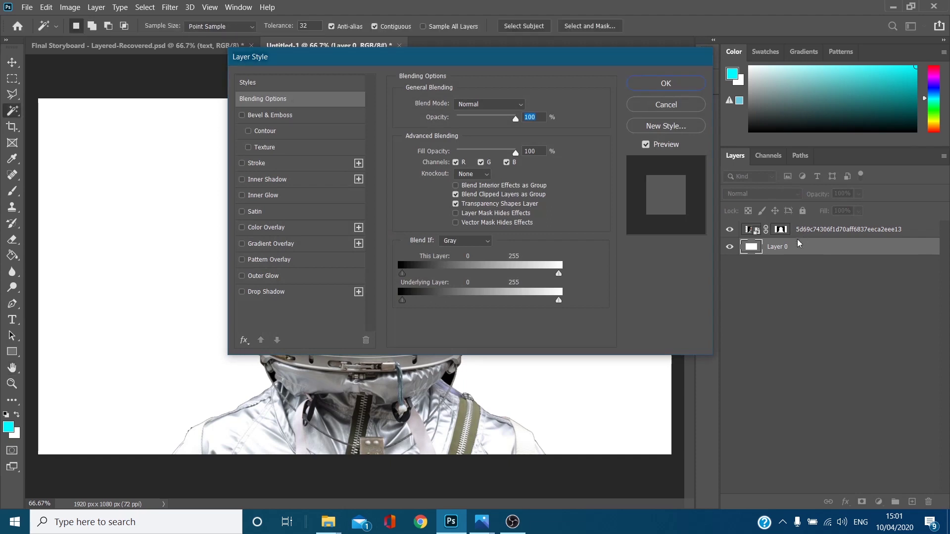
left_click_drag(836, 246, 918, 462)
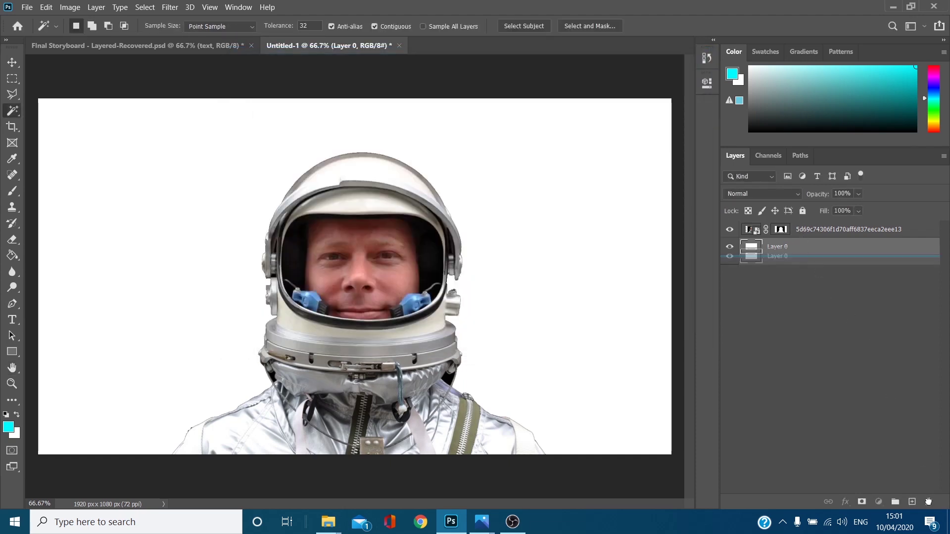
left_click_drag(928, 501, 928, 502)
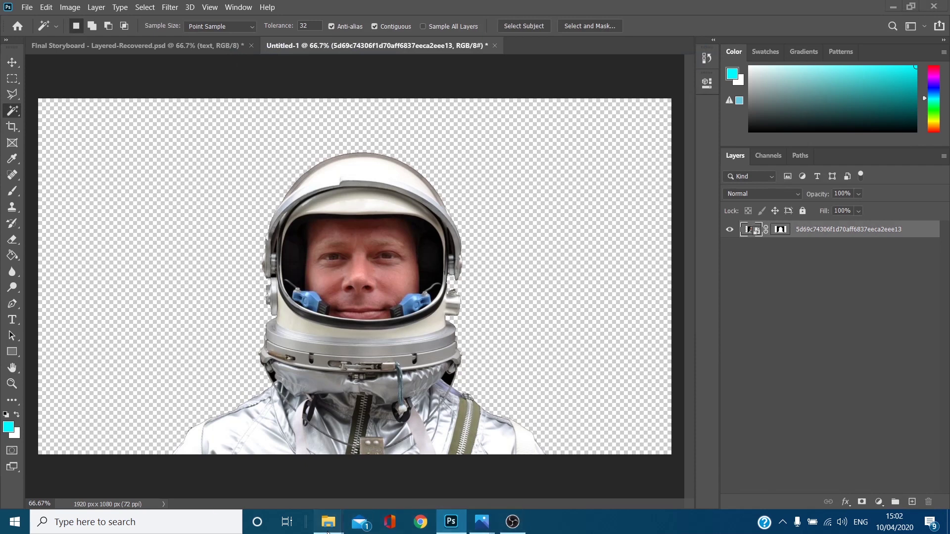
Step: Place the banner2 driveway photo from the Shot 2 folder onto the canvas
mouse_move(328, 522)
left_click(396, 455)
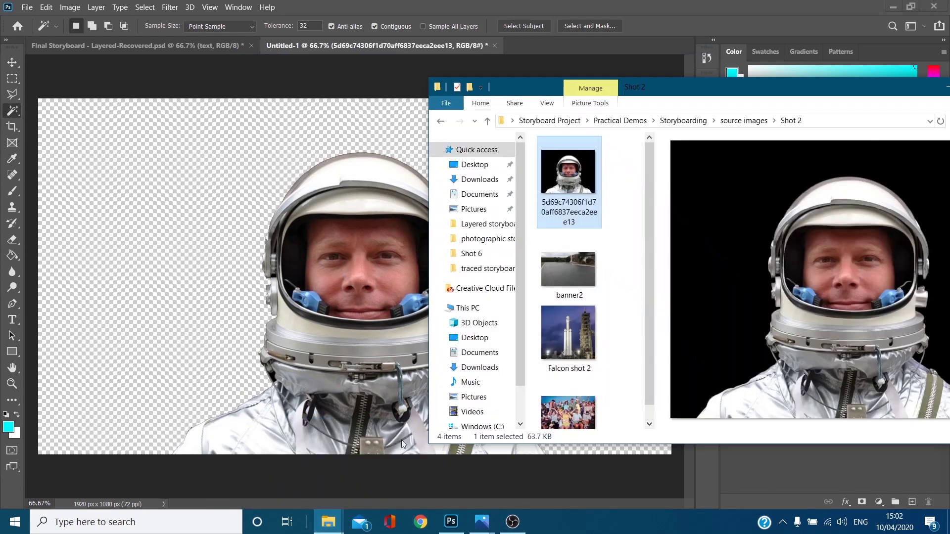
left_click(575, 267)
left_click_drag(575, 266, 252, 238)
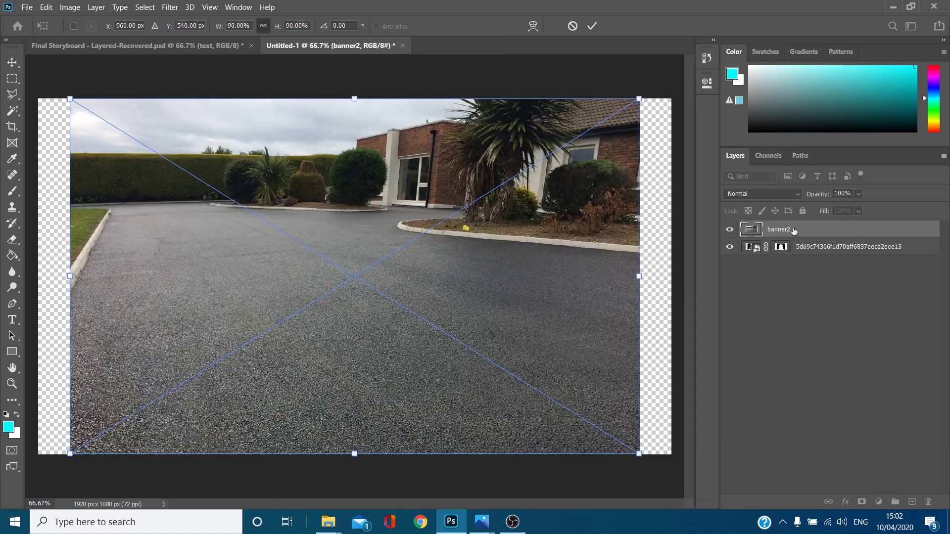
key("Return")
Step: Move banner2 below the astronaut, shift it left and enlarge it to 102.26%
left_click_drag(793, 231, 762, 260)
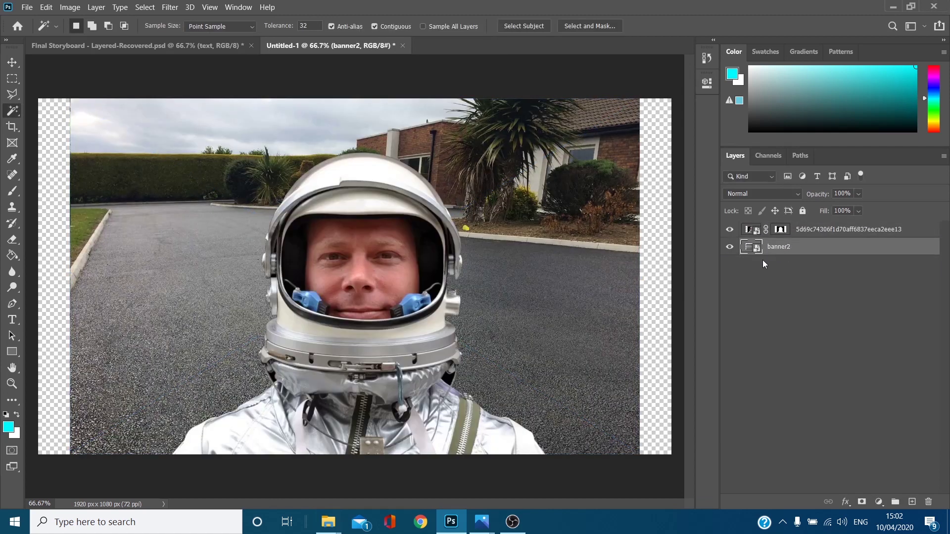
left_click(13, 62)
left_click_drag(135, 246, 104, 251)
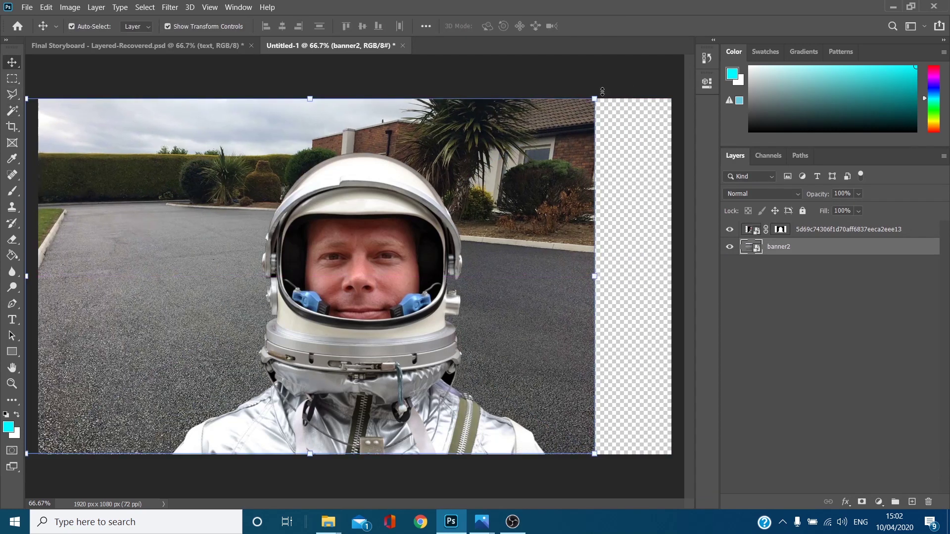
left_click_drag(628, 94, 674, 74)
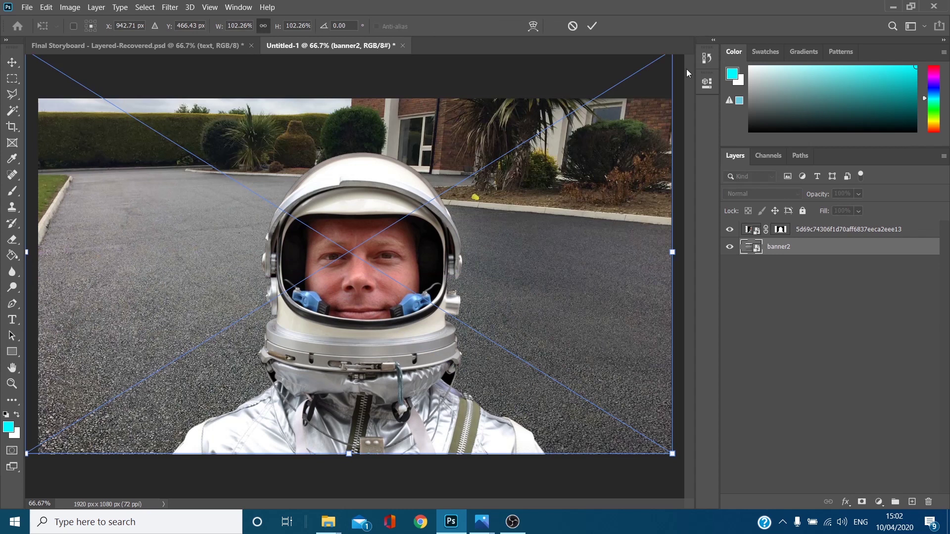
key("Return")
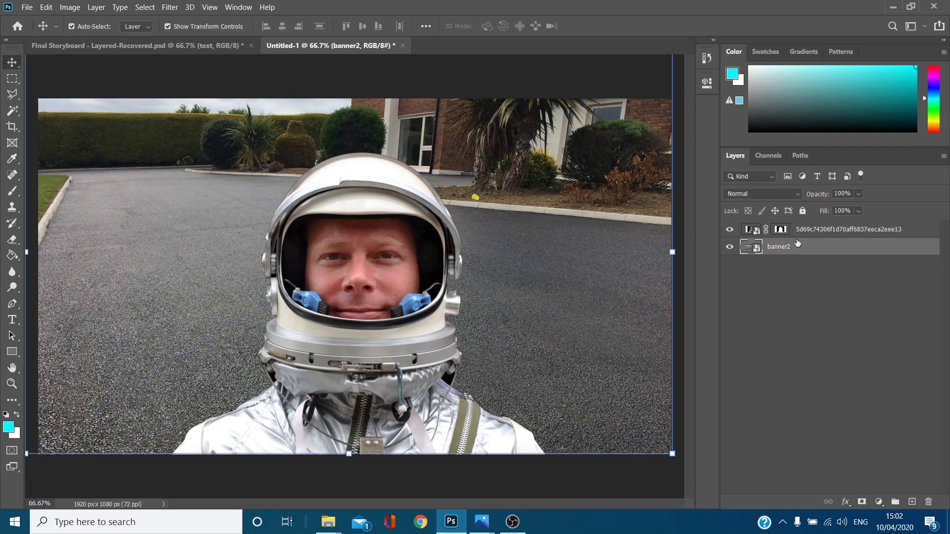
Step: Hide the astronaut and outline the driveway below the kerb with the Polygonal Lasso
left_click(730, 231)
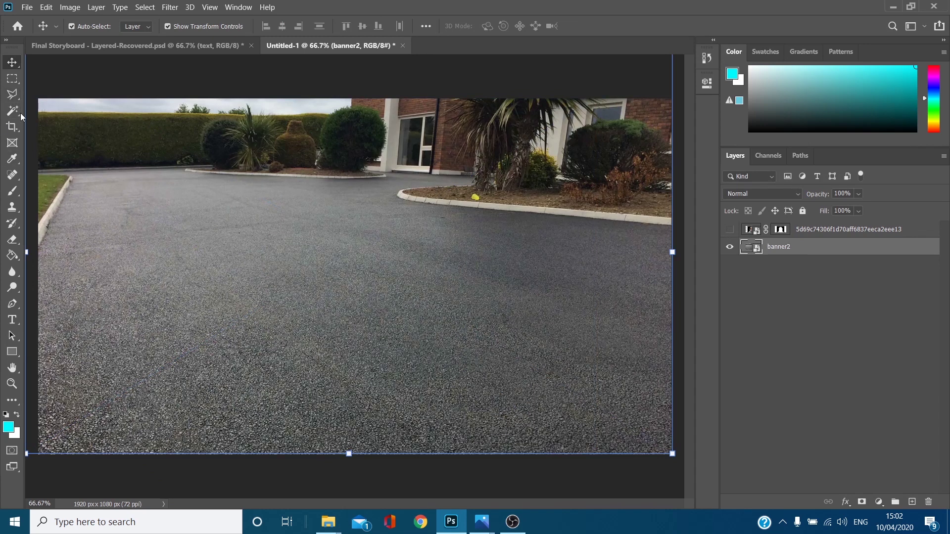
left_click(13, 95)
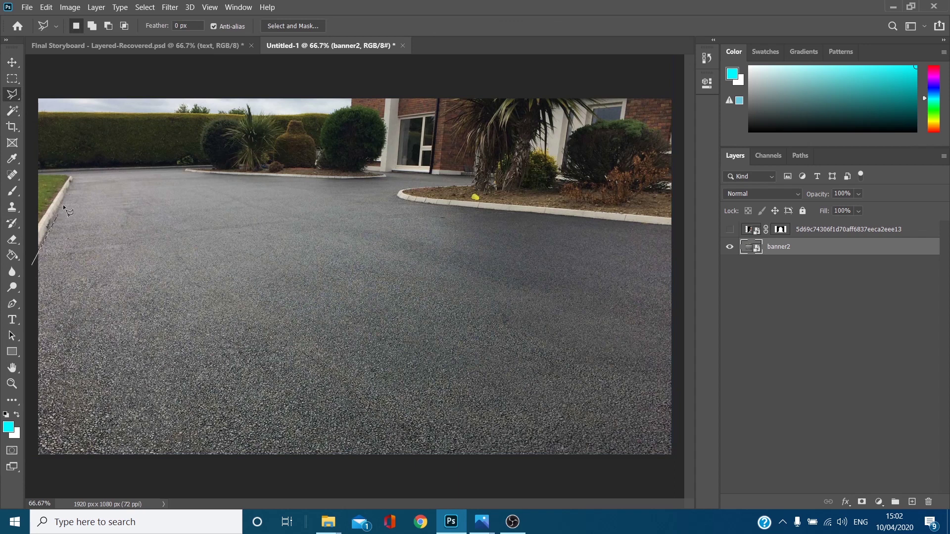
left_click(91, 170)
left_click(205, 179)
left_click(403, 201)
left_click(680, 228)
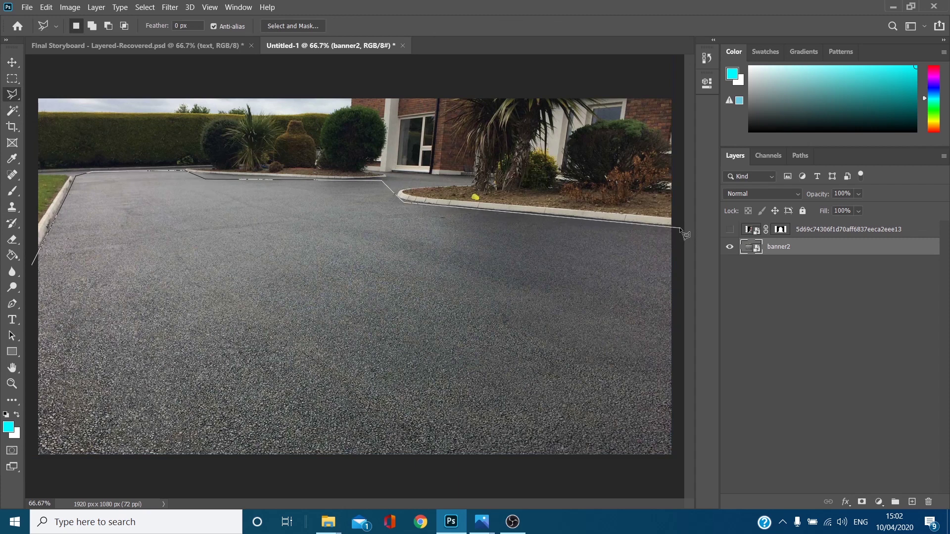
left_click(675, 476)
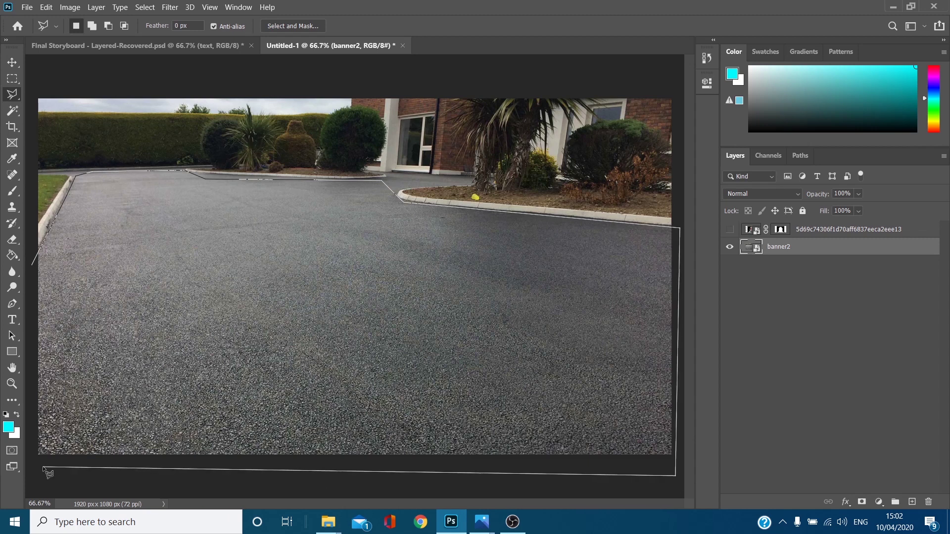
left_click(29, 463)
left_click(33, 266)
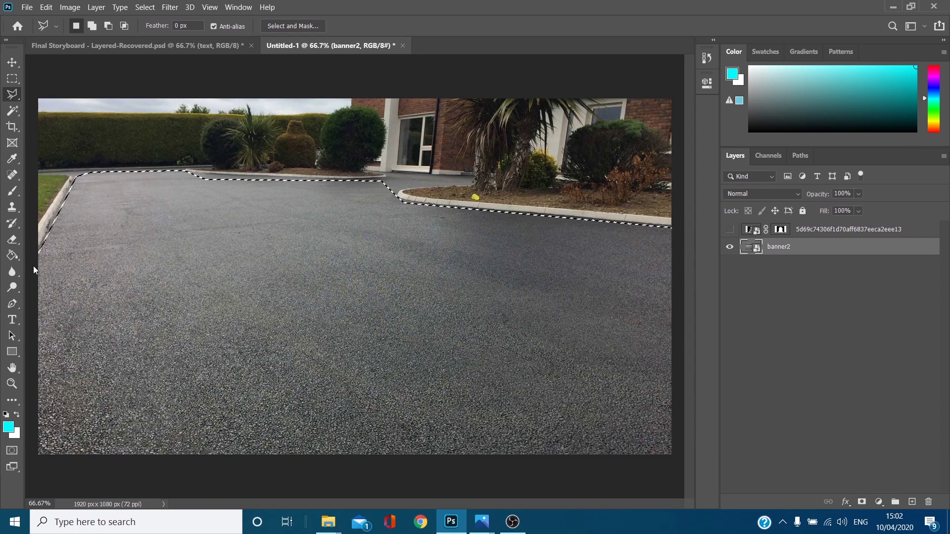
Step: Mask banner2 to the driveway, then enlarge the astronaut to 125.74% and shift it lower-left
left_click(861, 501)
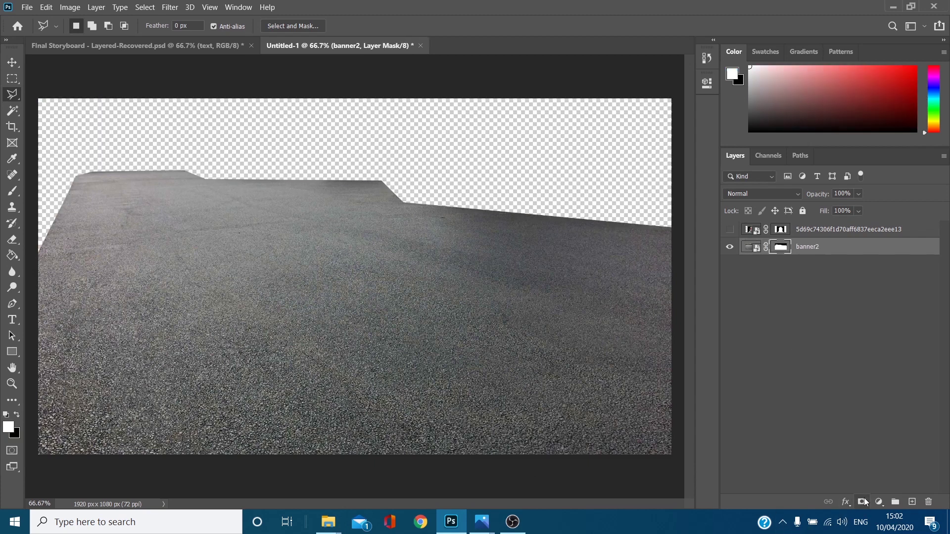
left_click(729, 229)
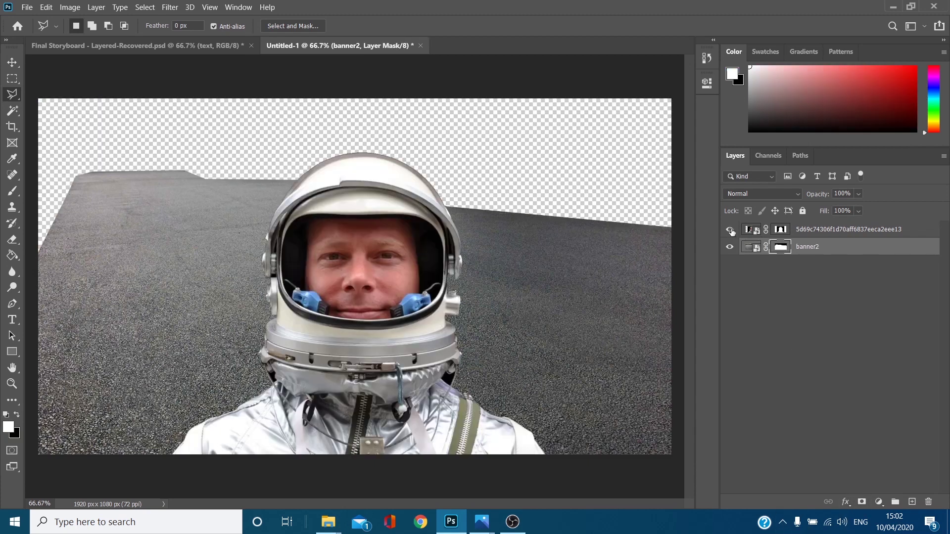
left_click(15, 65)
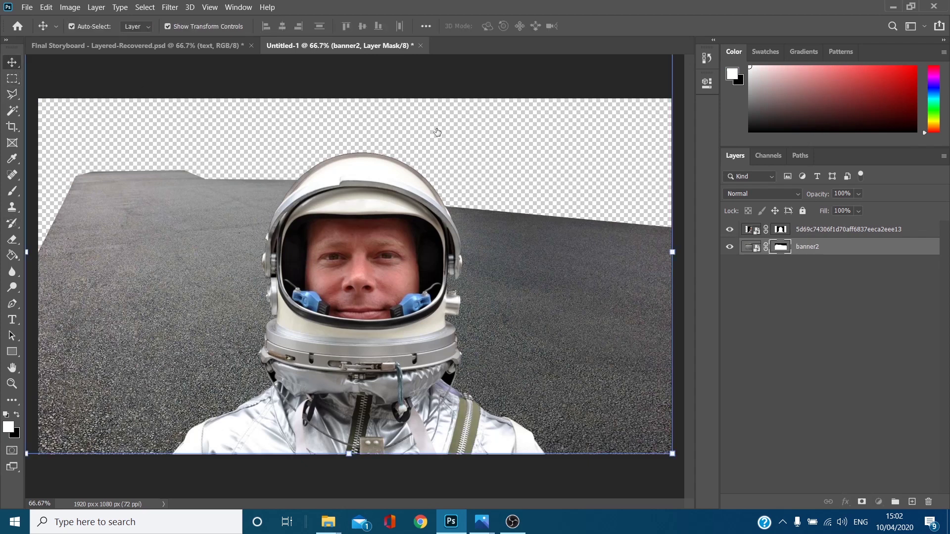
left_click(474, 137)
left_click_drag(586, 92, 681, 20)
left_click_drag(425, 136, 363, 164)
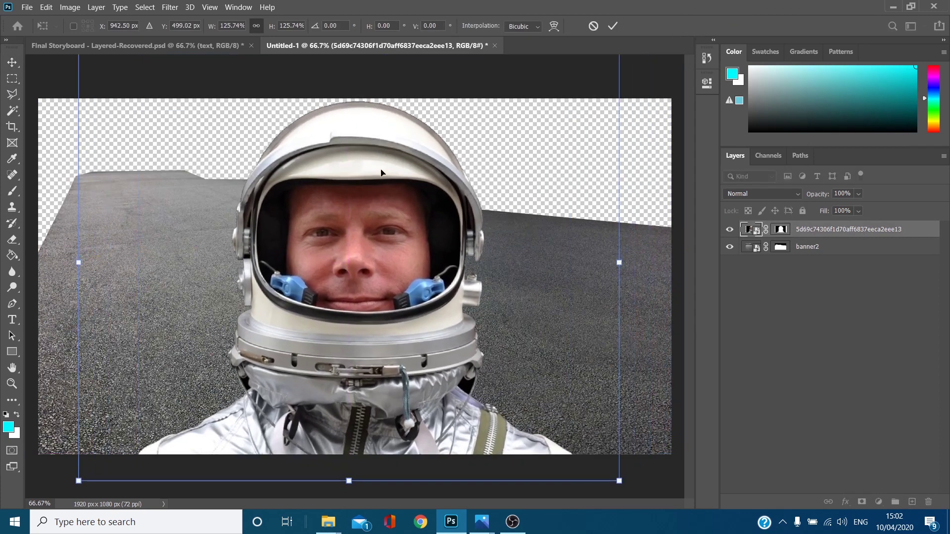
key("Return")
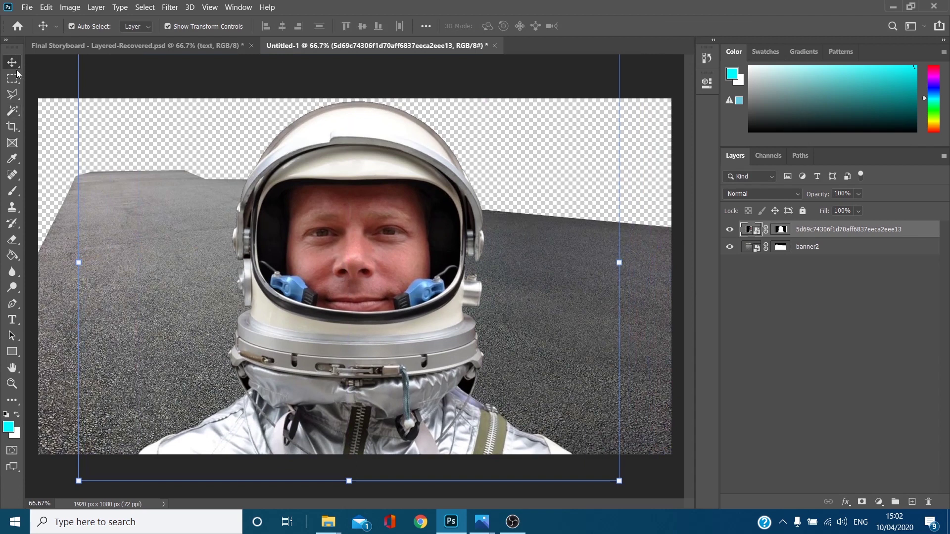
Step: Hide the astronaut and marquee-select a band across the top of the canvas
left_click(729, 229)
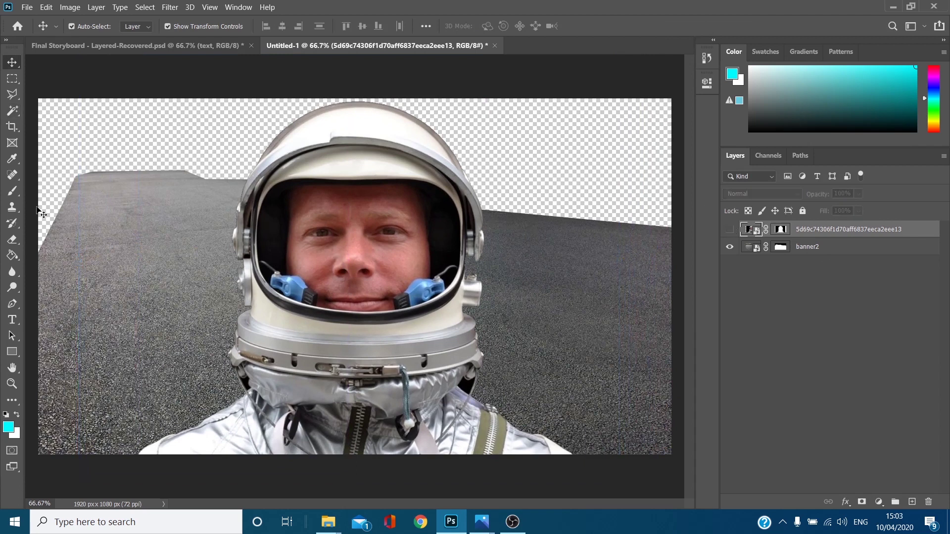
left_click(12, 78)
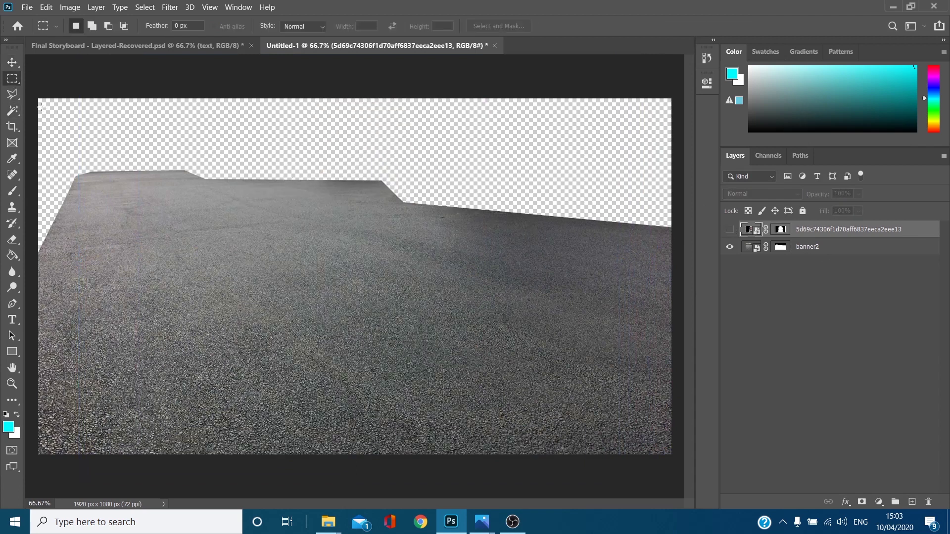
left_click_drag(39, 110, 682, 222)
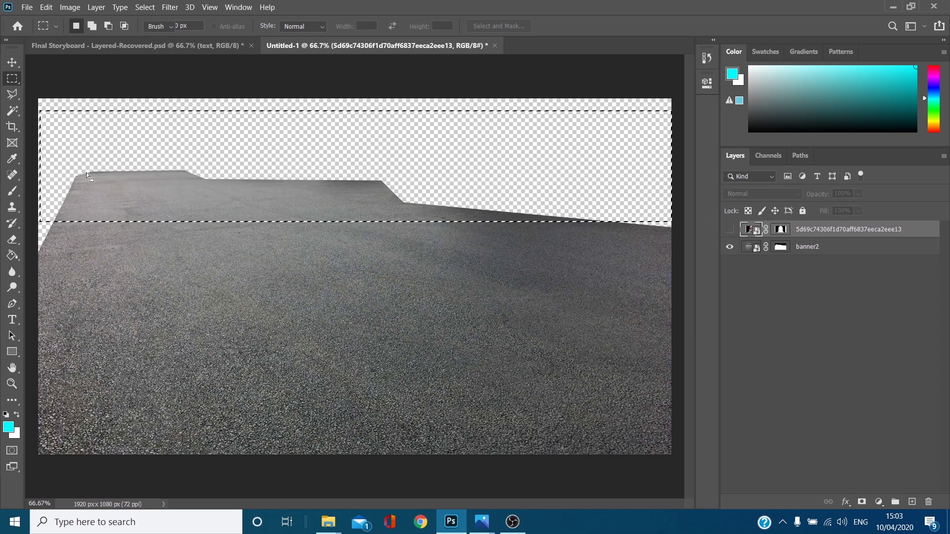
Step: Paint black with a 400 px brush on banner2's mask to remove the kerb area
key("e")
left_click(779, 229)
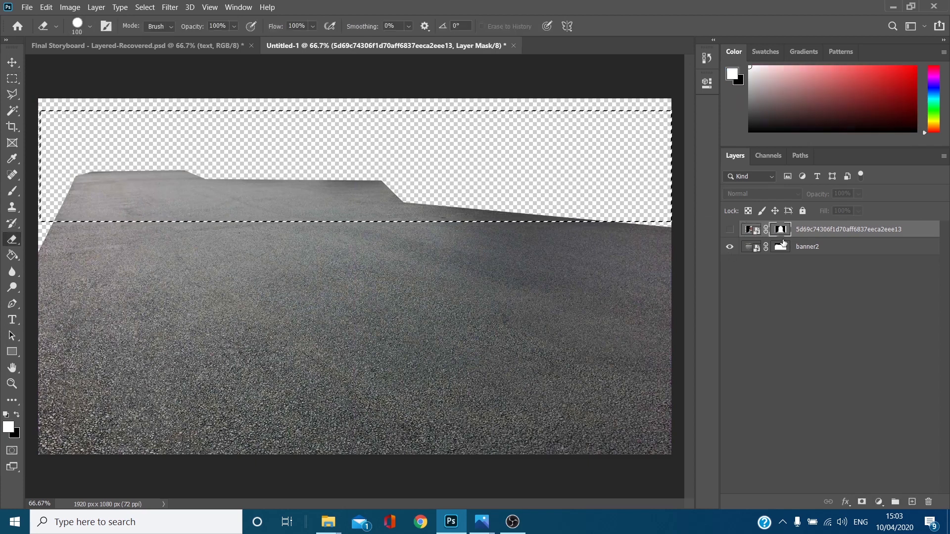
left_click(780, 247)
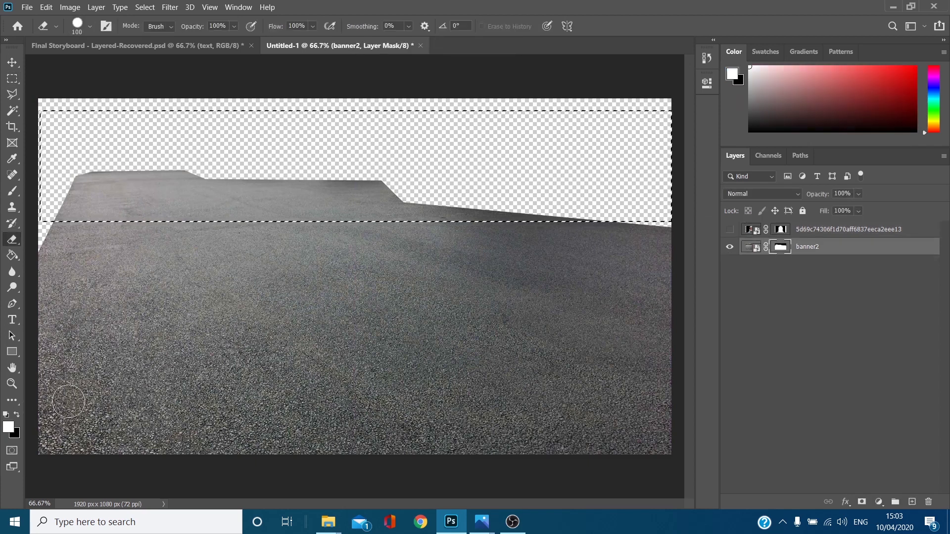
key("b")
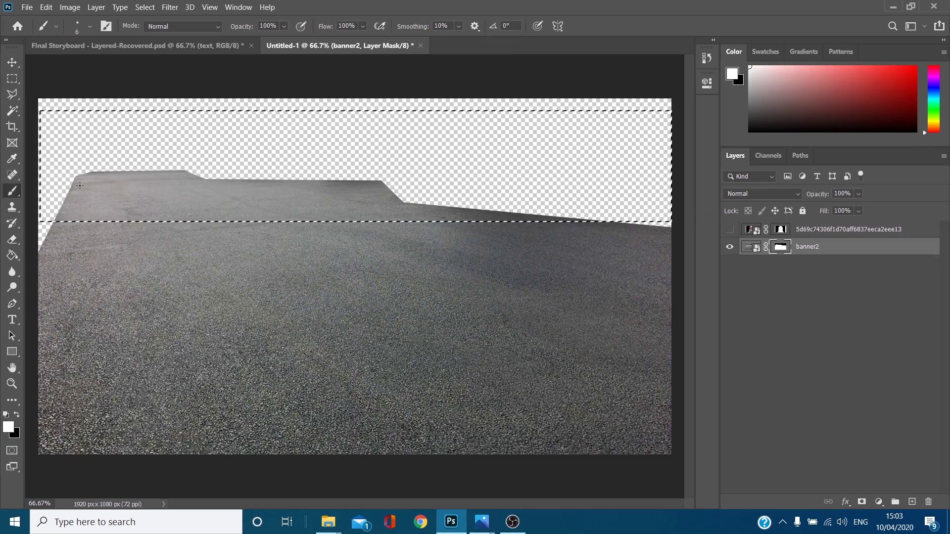
key("bracketright")
key("bracketright")
key("bracketright")
key("bracketright")
key("bracketright")
key("bracketright")
key("bracketright")
key("bracketright")
key("bracketright")
key("bracketright")
key("bracketright")
key("bracketright")
key("bracketright")
key("bracketright")
key("bracketright")
key("bracketright")
key("bracketright")
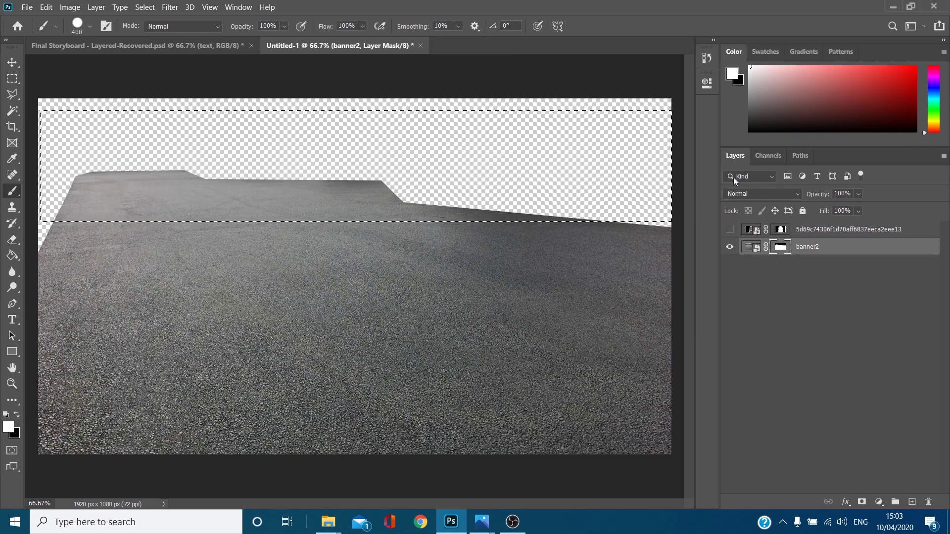
left_click(17, 414)
mouse_move(28, 364)
left_mouse_down()
mouse_move(85, 185)
mouse_move(456, 177)
mouse_move(445, 190)
mouse_move(483, 207)
mouse_move(675, 190)
left_mouse_up()
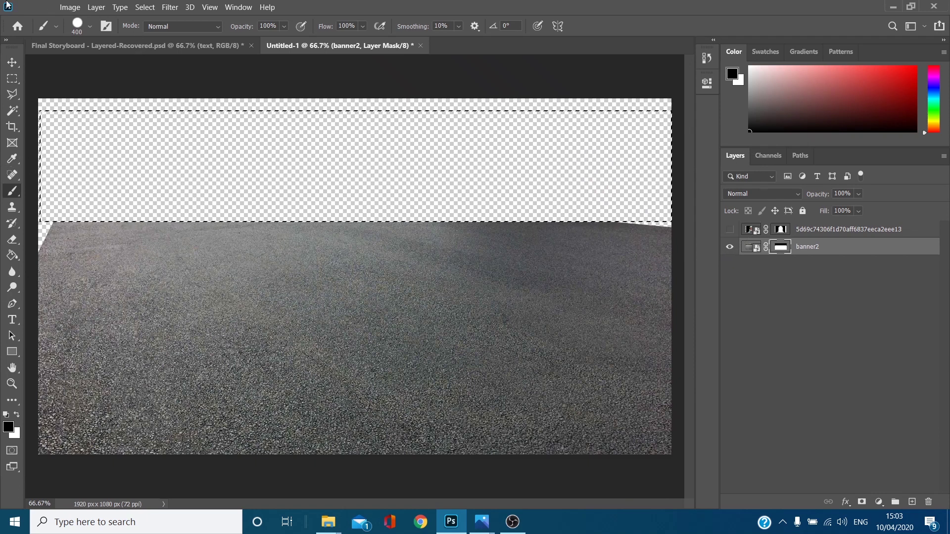
Step: Deselect, enlarge banner2 to 105.65% and lower it beneath the visible astronaut
left_click(11, 62)
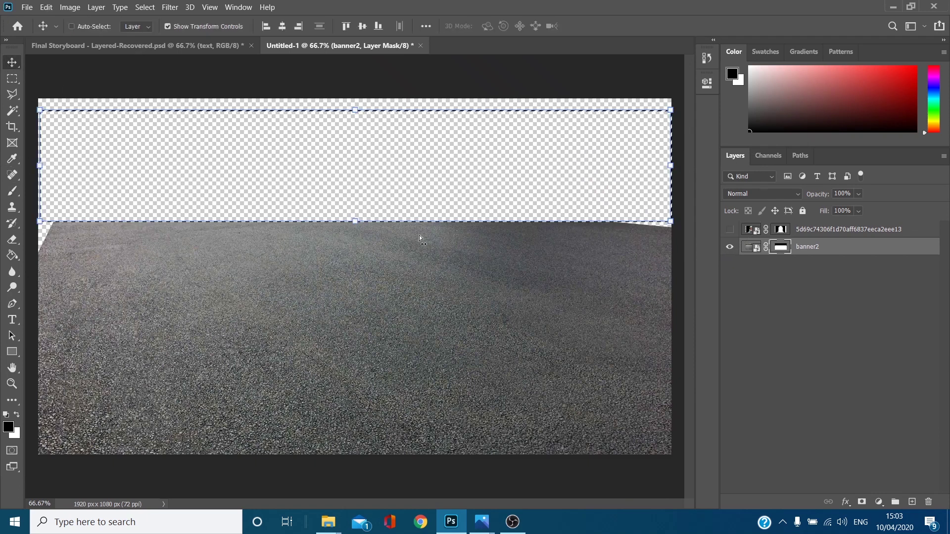
key("ctrl+d")
left_click_drag(123, 267, 109, 247)
left_click_drag(648, 248, 686, 252)
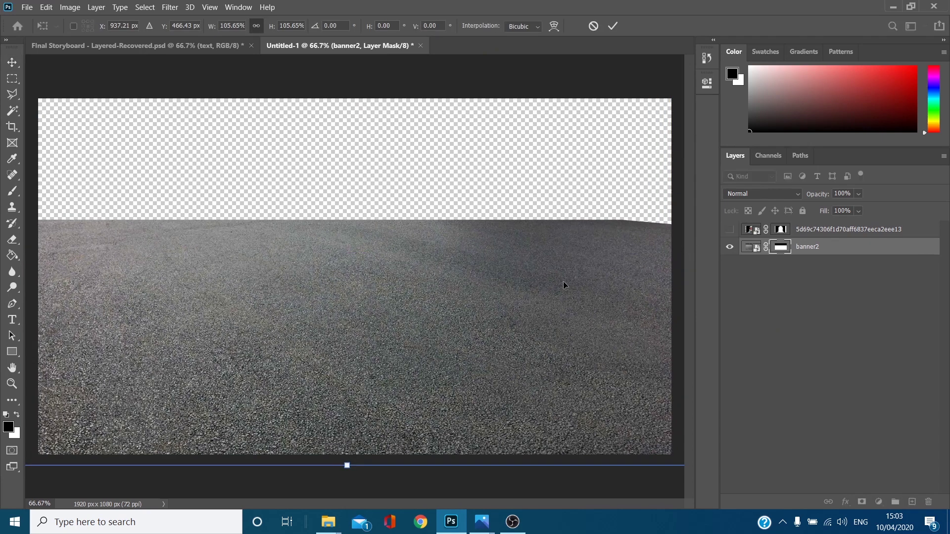
left_click(728, 230)
left_click(728, 230)
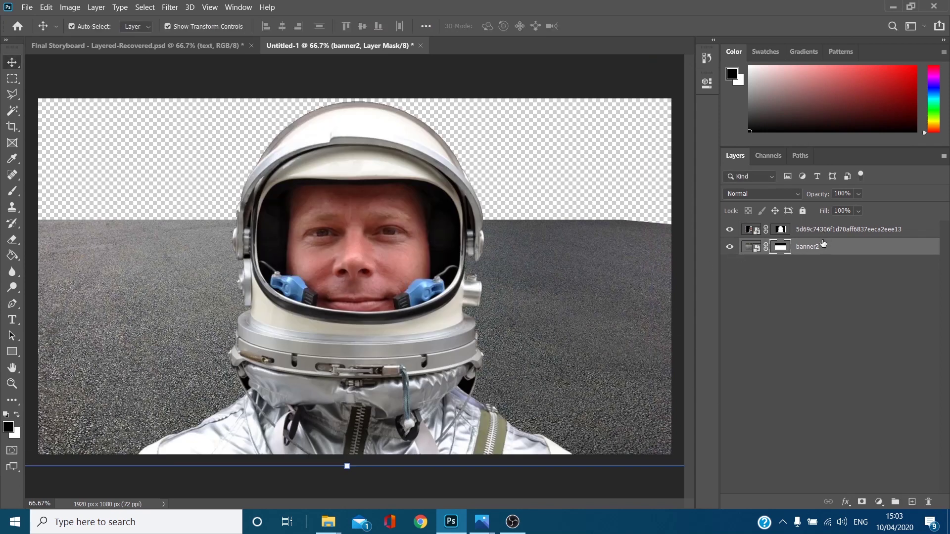
left_click_drag(565, 284, 570, 314)
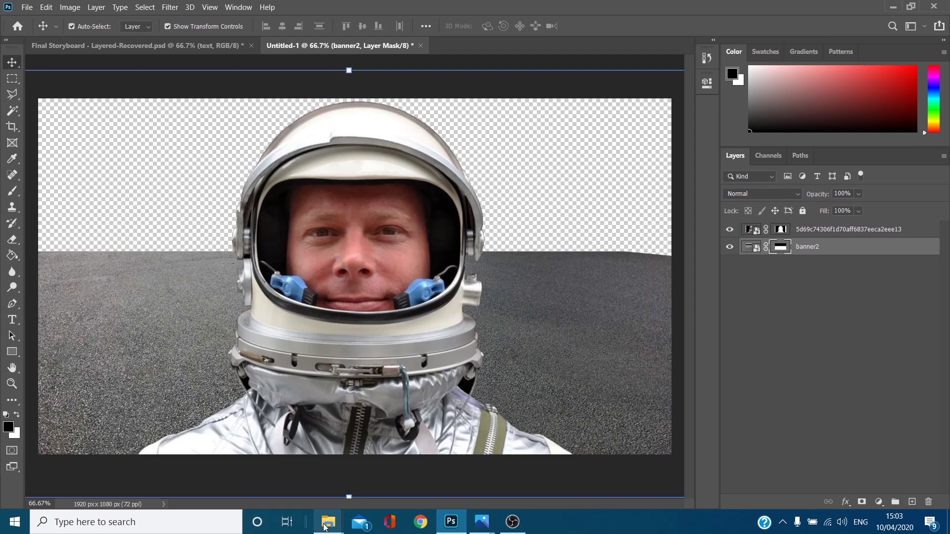
Step: Reopen the Shot 2 folder and select the crowd photo
mouse_move(328, 522)
mouse_move(356, 467)
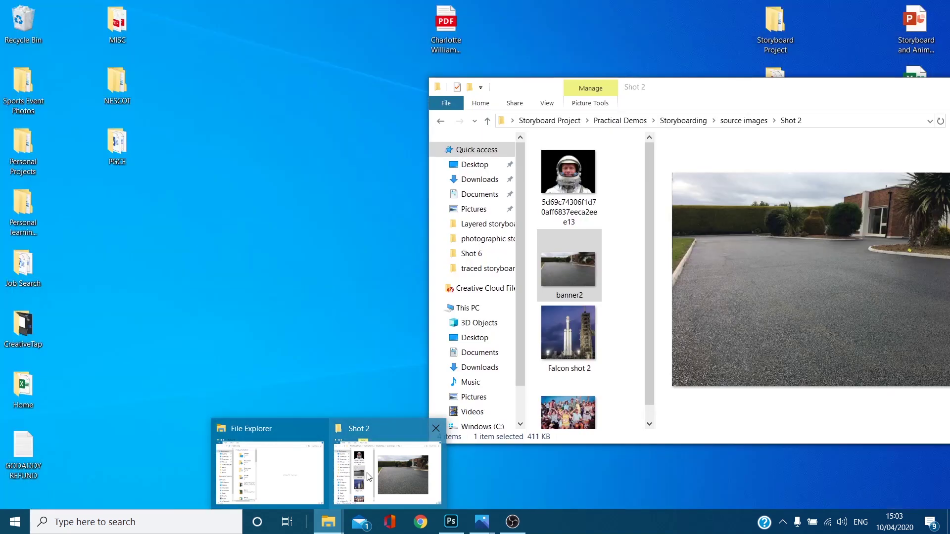
left_click(369, 476)
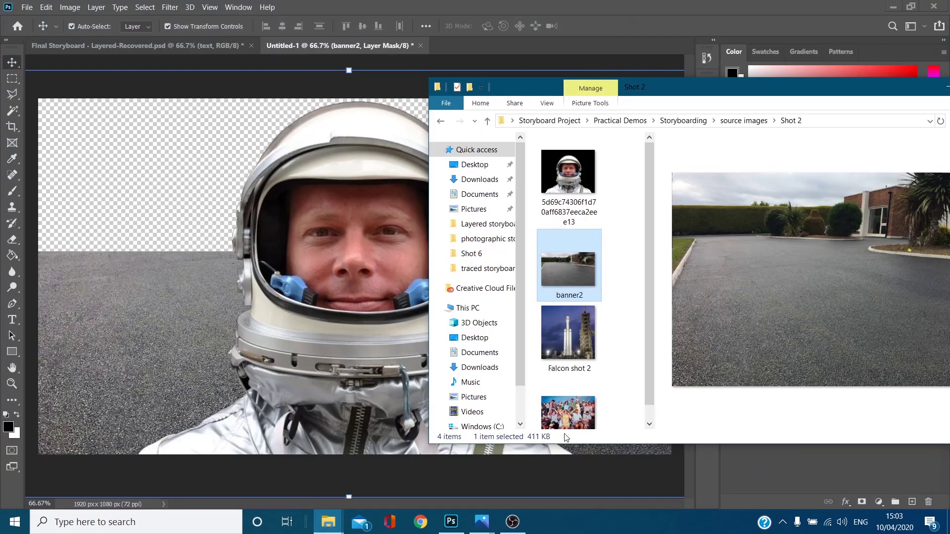
left_click(568, 413)
Step: Place the crowd photo as people 1 above the astronaut and enlarge it to 291.66%
left_click_drag(568, 413, 237, 294)
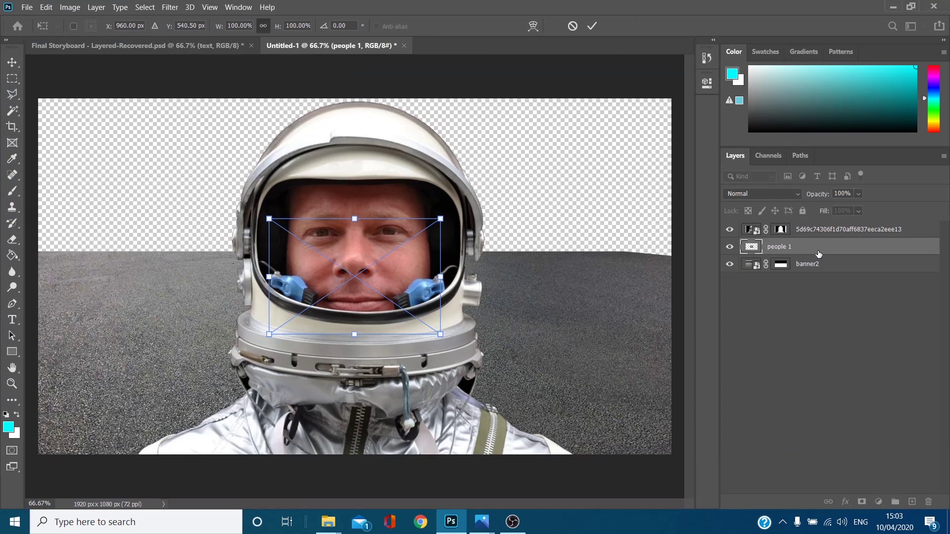
left_click_drag(830, 255, 816, 225)
left_click_drag(440, 218, 603, 108)
left_click_drag(270, 332, 117, 459)
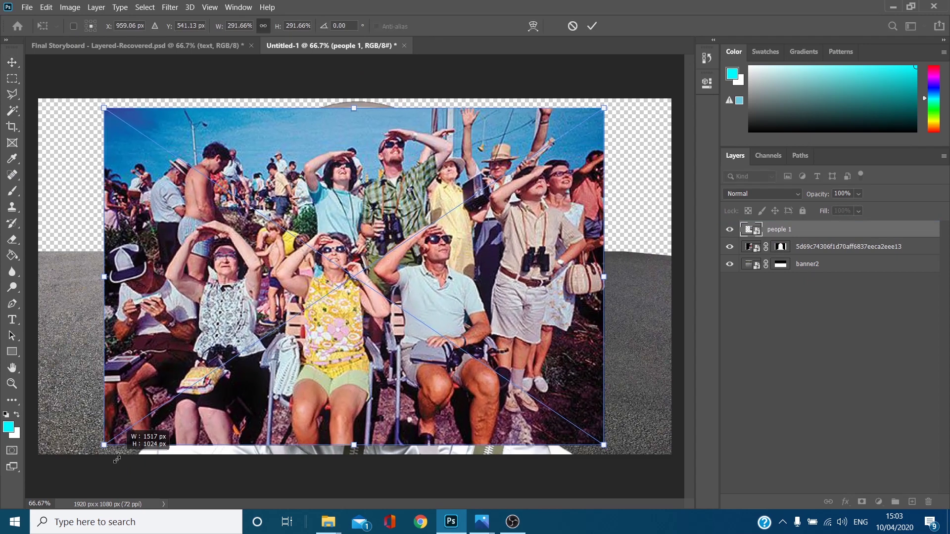
key("Return")
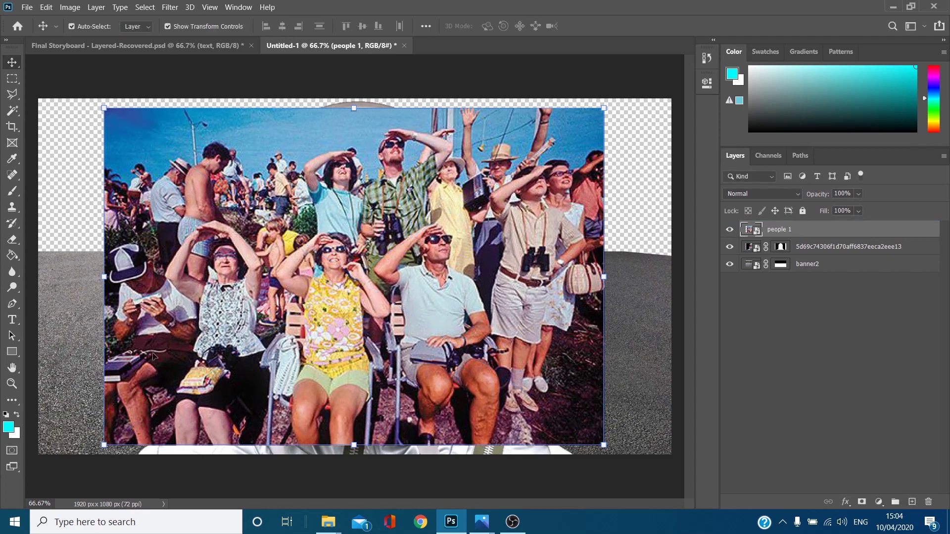
Step: Magic-wand select the crowd photo's blue sky areas and make them the people 1 layer mask
left_click(11, 115)
key("shift")
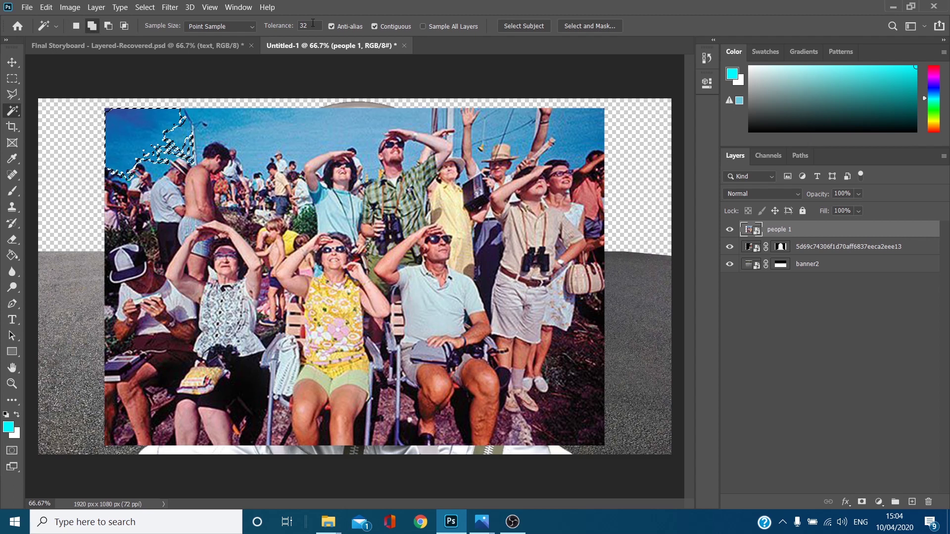
left_click(252, 134, "shift")
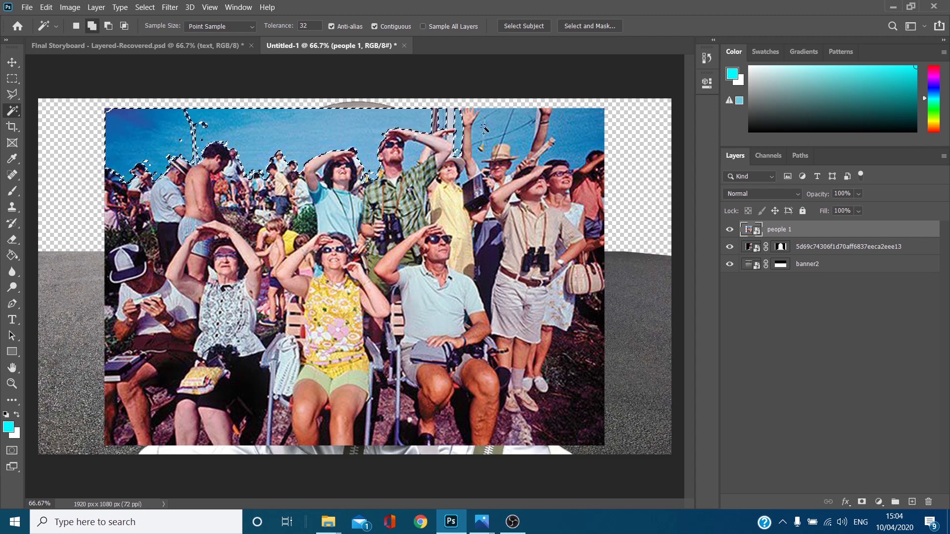
left_click(581, 137, "shift")
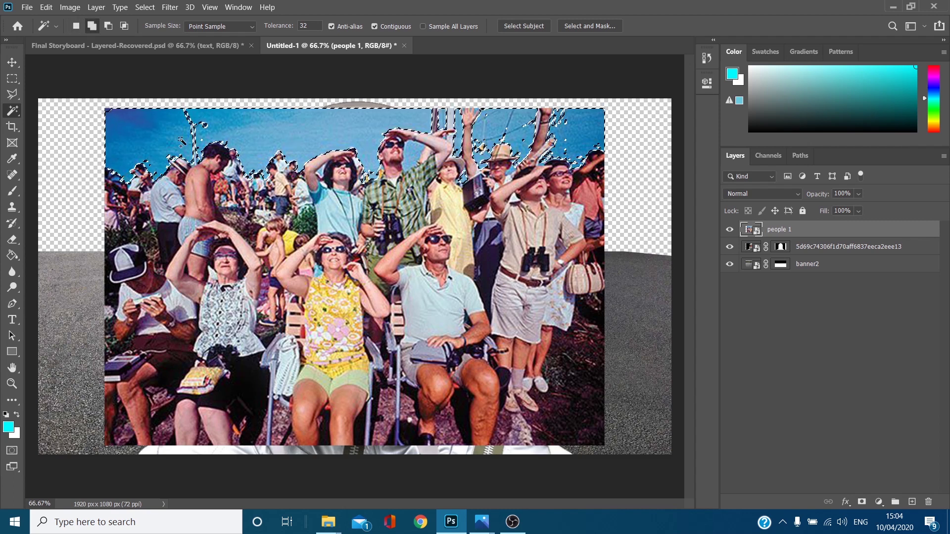
left_click(205, 125, "shift")
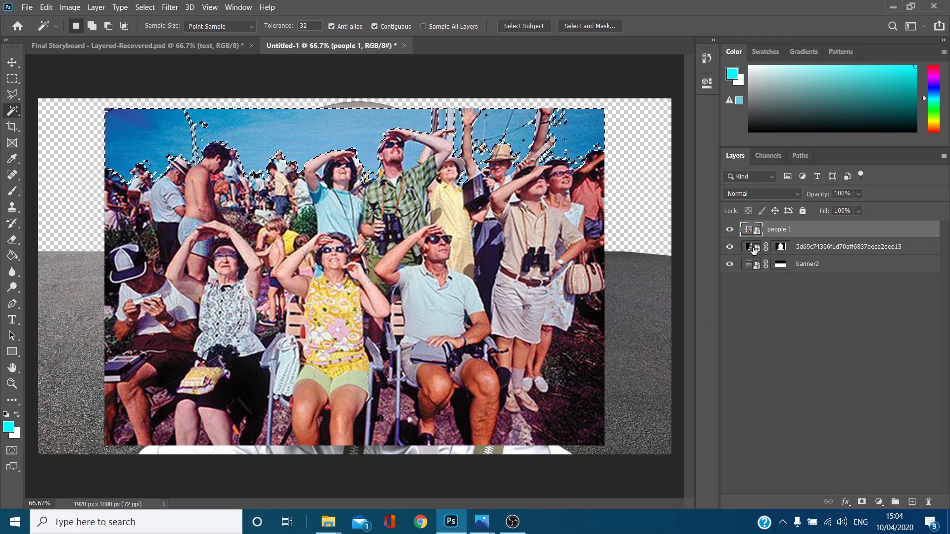
left_click(861, 502)
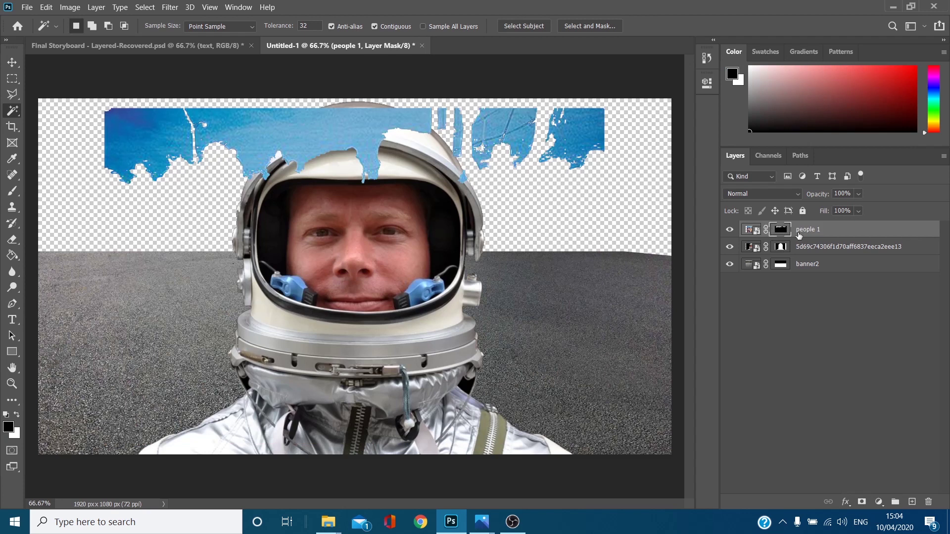
Step: Invert the people 1 mask so the crowd shows without sky, undoing a test brush stroke
key("ctrl+i")
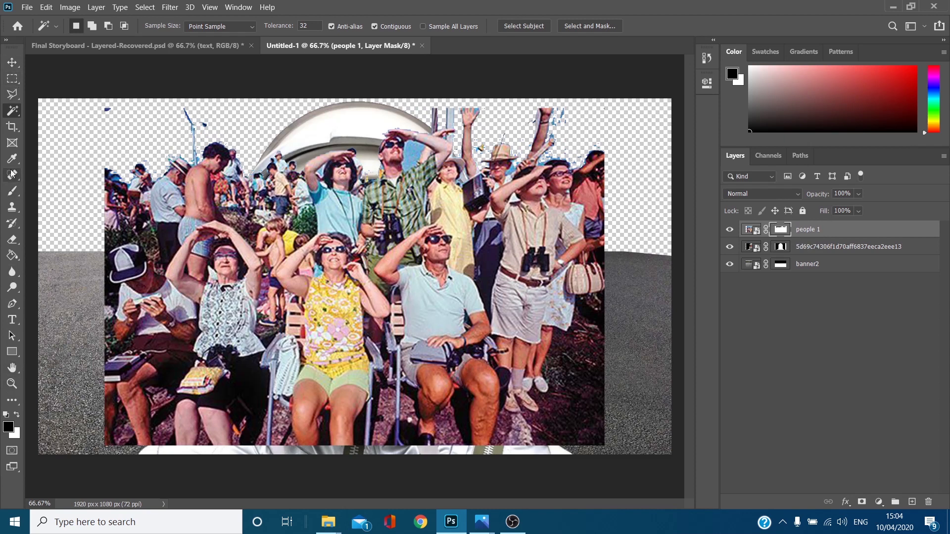
left_click(13, 191)
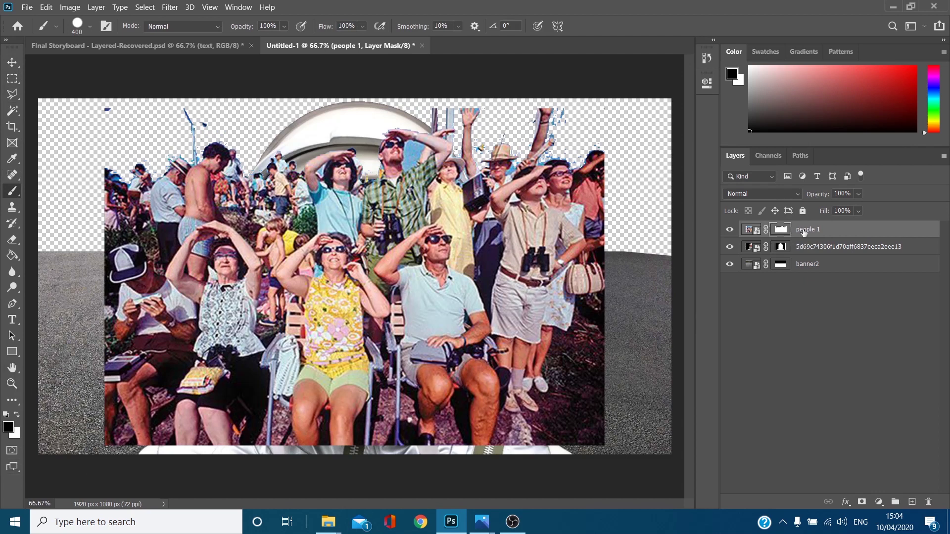
mouse_move(130, 349)
left_mouse_down()
mouse_move(236, 323)
mouse_move(555, 297)
left_mouse_up()
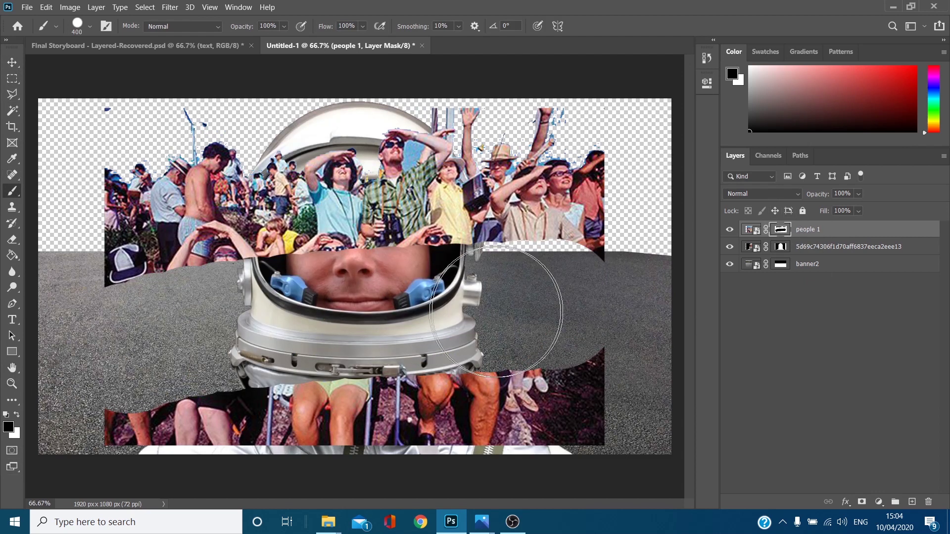
key("ctrl+z")
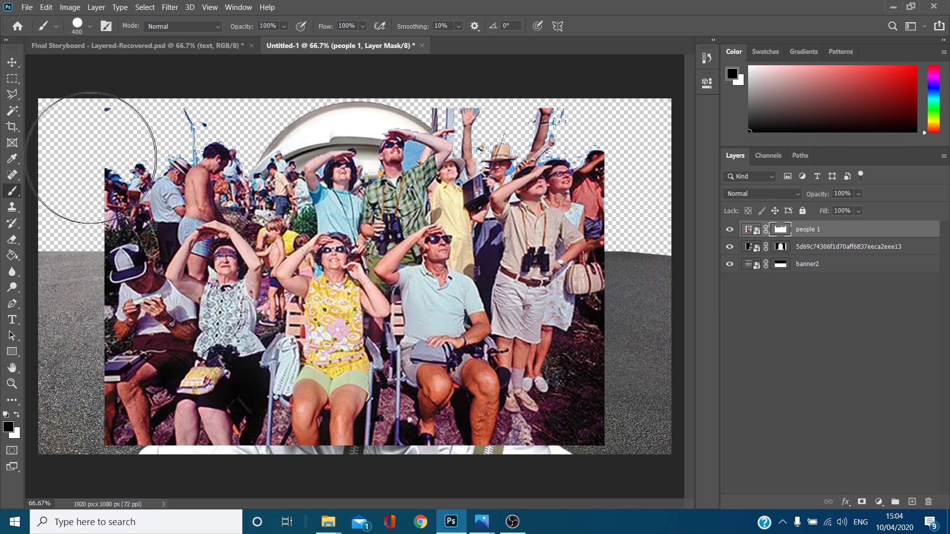
Step: Shrink the crowd to 10.25% at the left horizon and duplicate it as people 1 copy
left_click(12, 62)
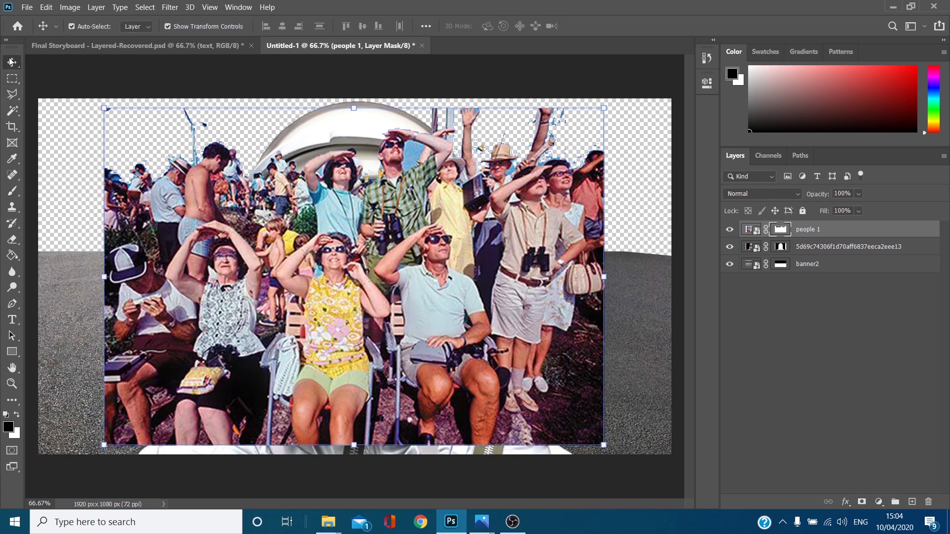
left_click_drag(606, 107, 84, 245)
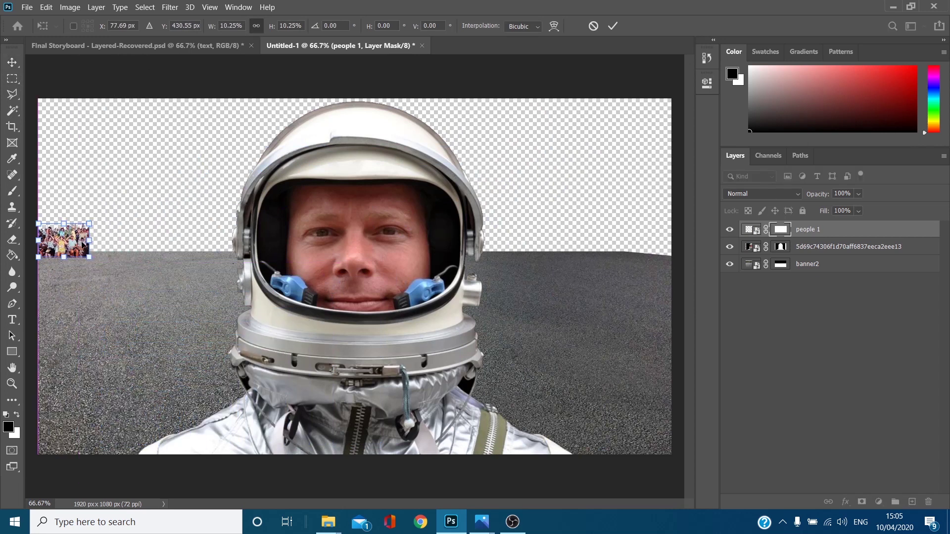
key("Return")
left_click_drag(791, 232, 911, 502)
Step: Duplicate and shift the crowd copies rightward until eight strips line the horizon
left_click_drag(69, 247, 119, 249)
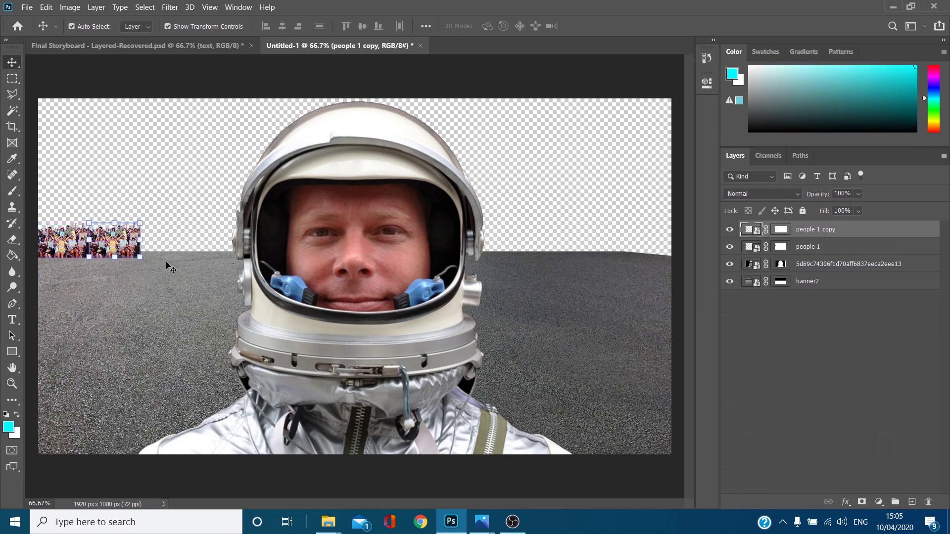
left_click(827, 248)
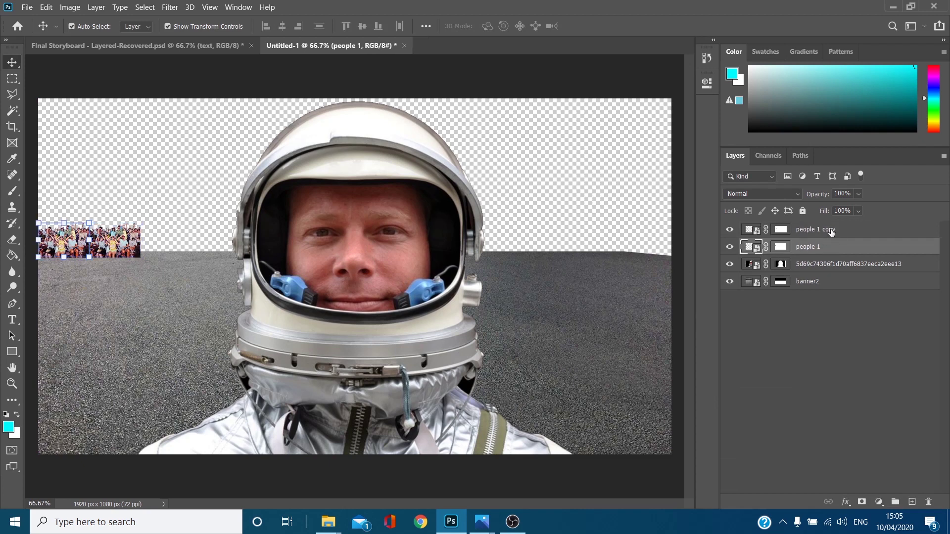
left_click(831, 233, "shift")
left_click_drag(850, 247, 912, 494)
left_click_drag(119, 251, 224, 252)
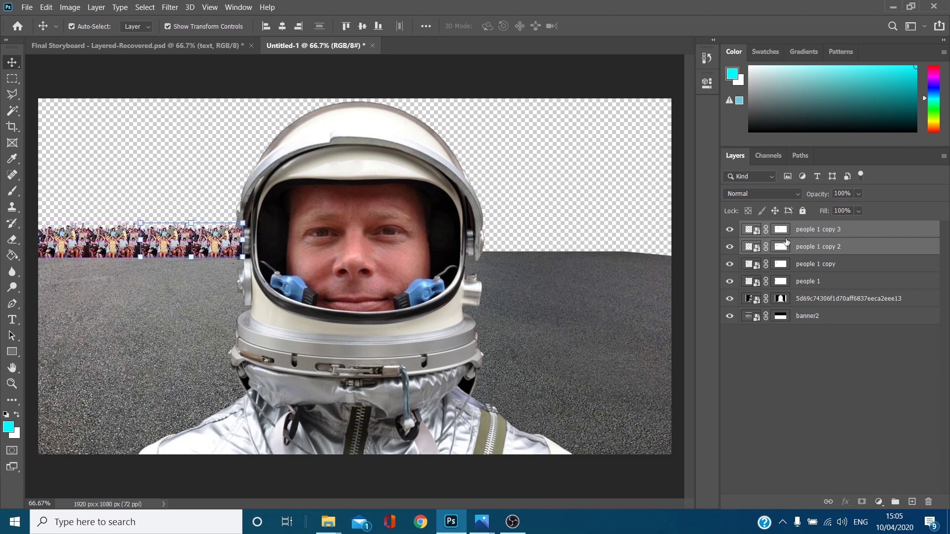
left_click(846, 283)
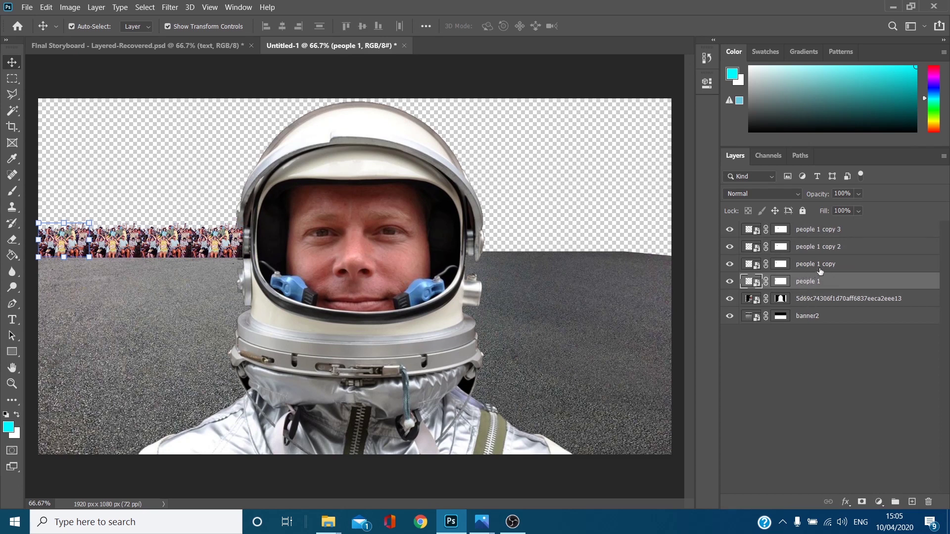
left_click(826, 232, "shift")
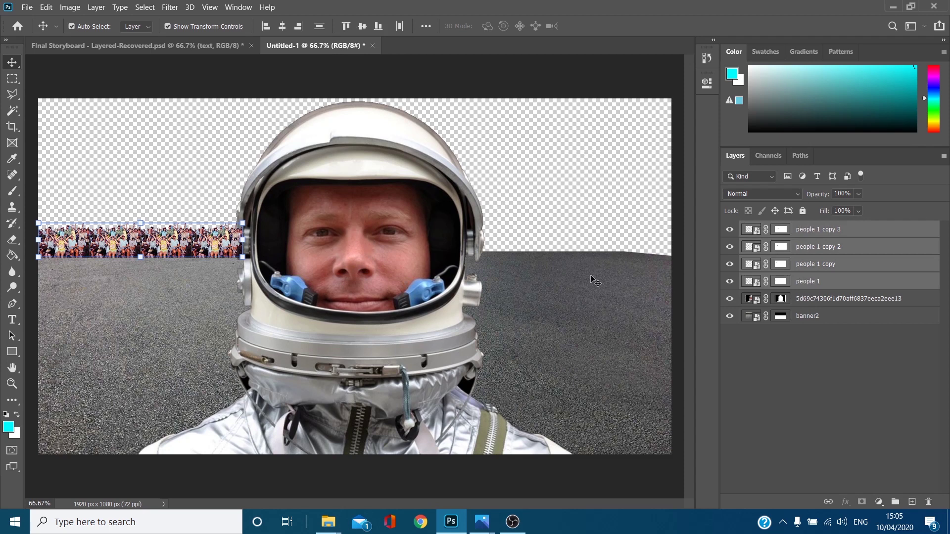
key("ctrl+j")
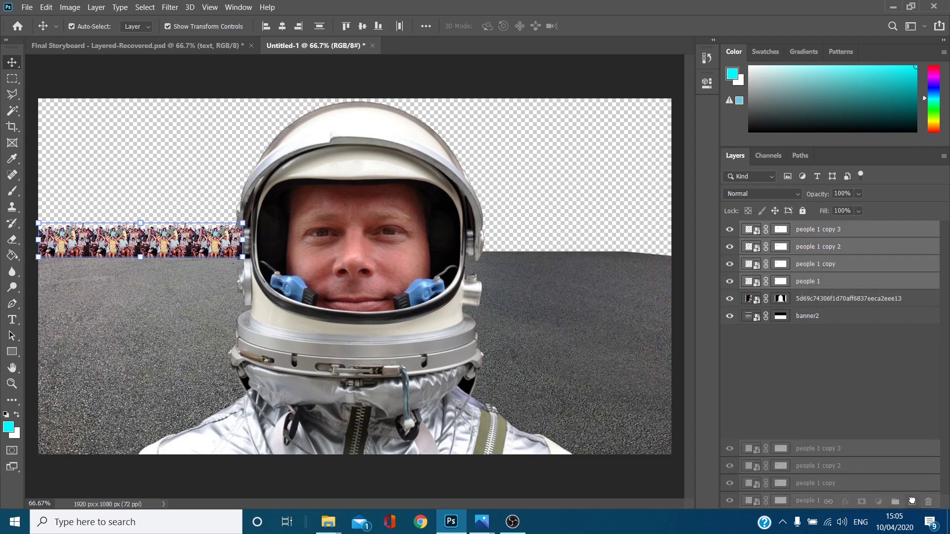
left_click_drag(173, 250, 611, 253)
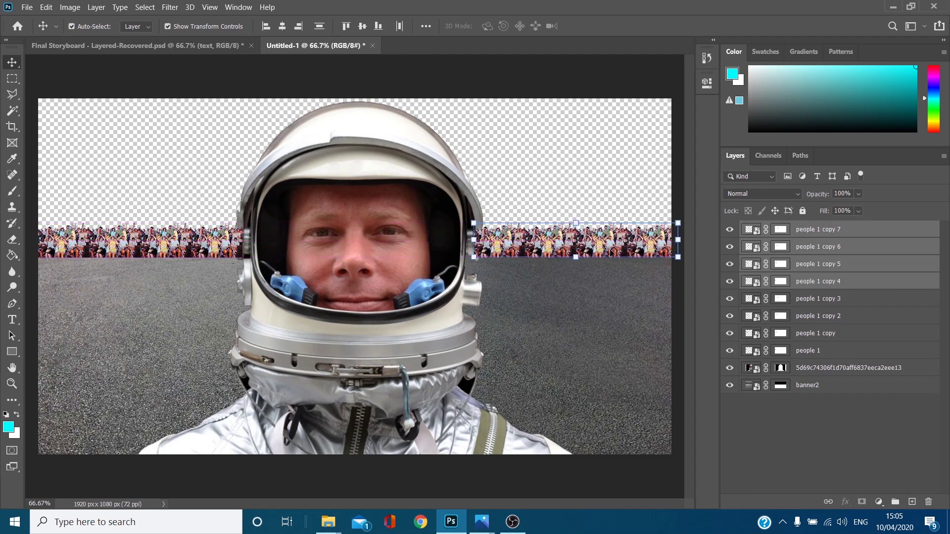
left_click(846, 427)
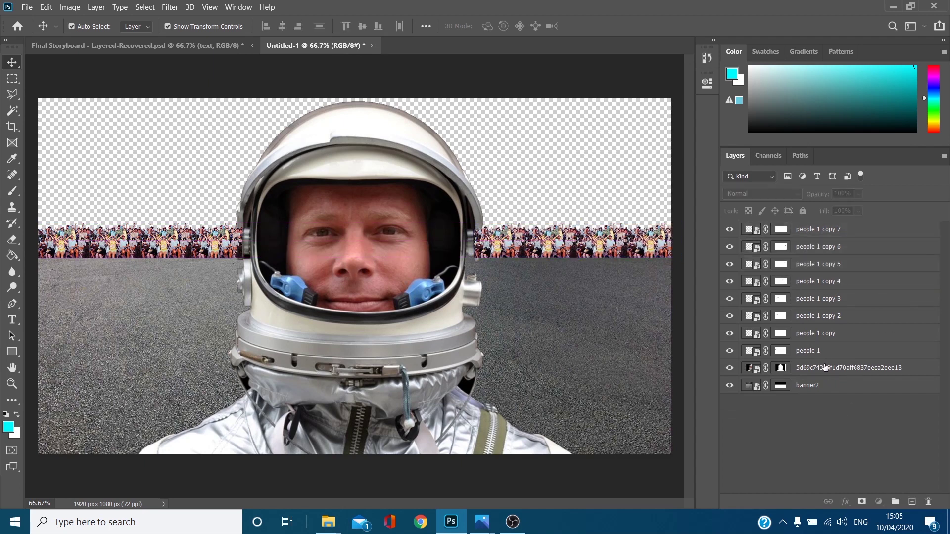
Step: Move the astronaut layer to the top and merge the eight crowd strips into a layer named Crowd
left_click_drag(825, 367, 824, 221)
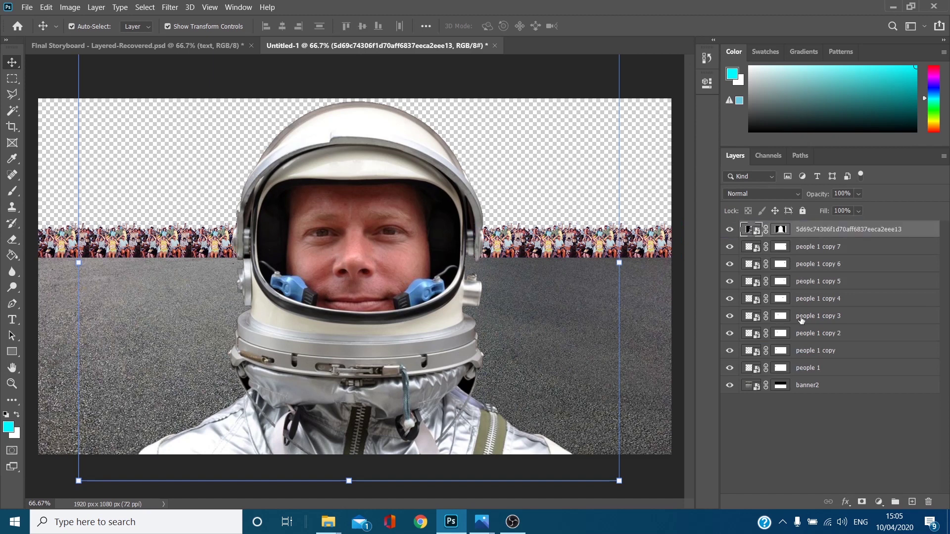
left_click(825, 357)
left_click(839, 365)
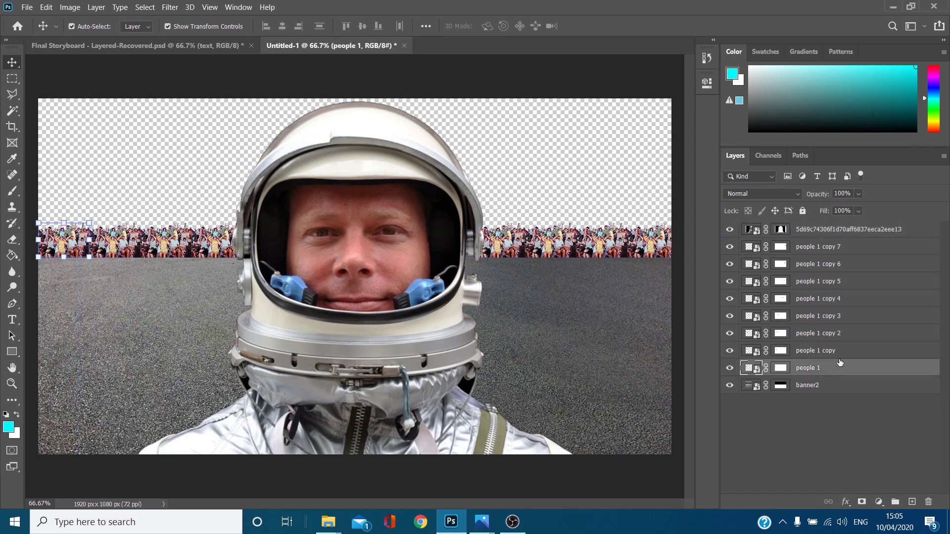
left_click(854, 248, "shift")
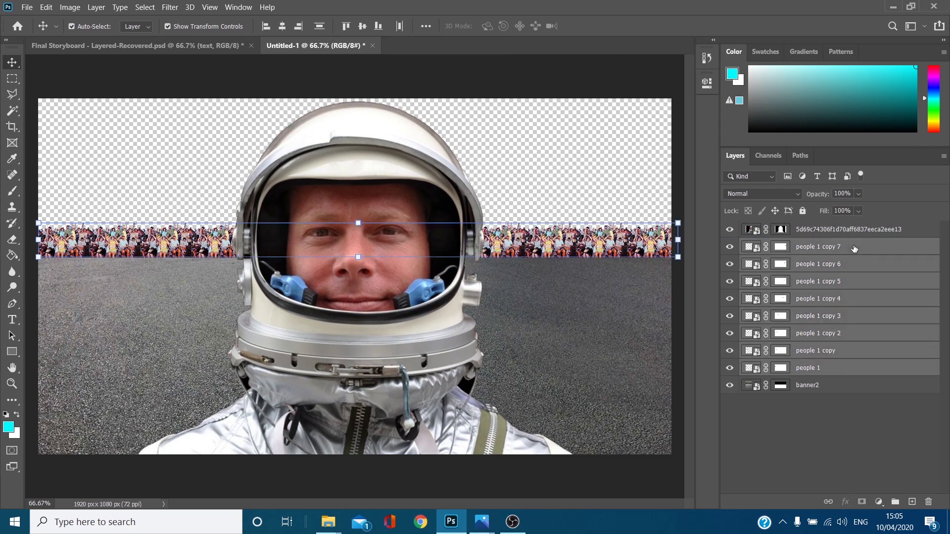
key("ctrl+e")
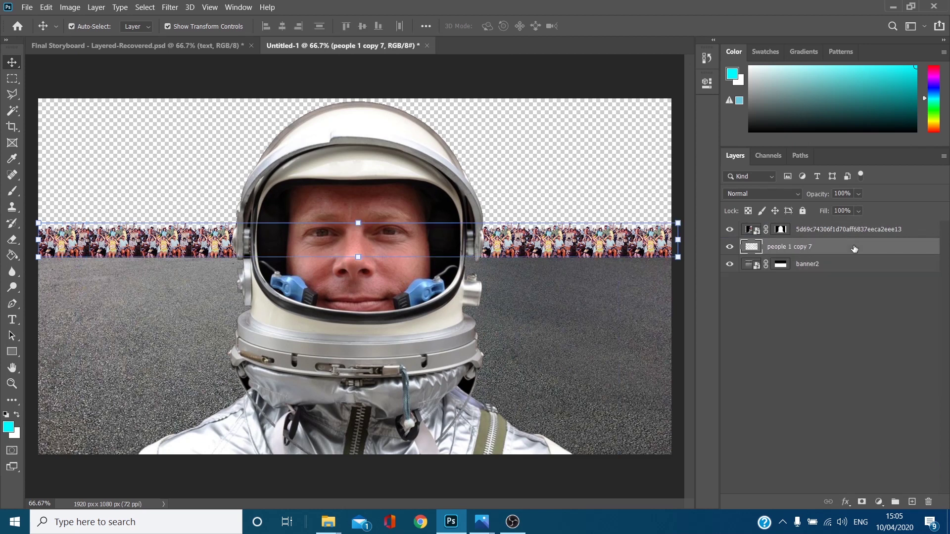
double_click(777, 247)
type("C")
key("Return")
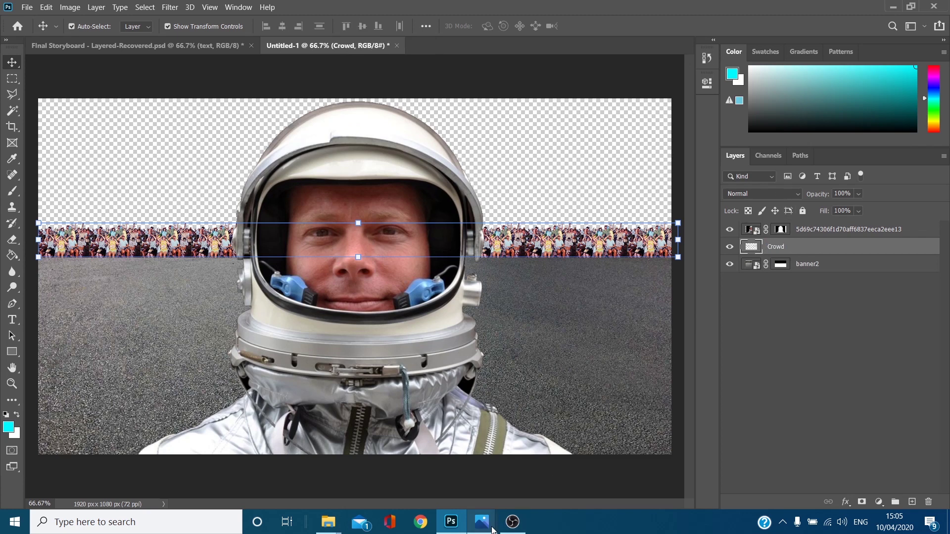
mouse_move(493, 529)
mouse_move(385, 480)
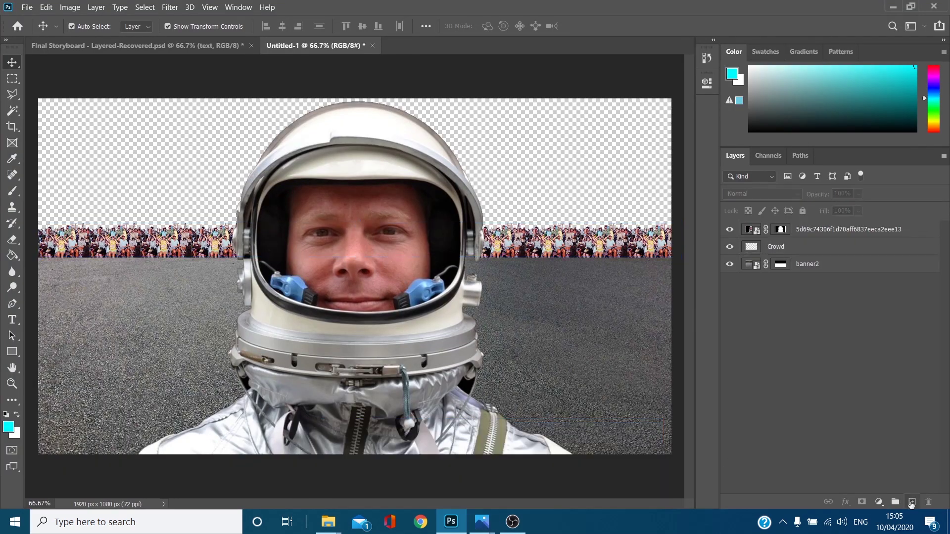
Step: Add a new layer filled with cyan using the Paint Bucket and move it to the bottom
left_click(911, 502)
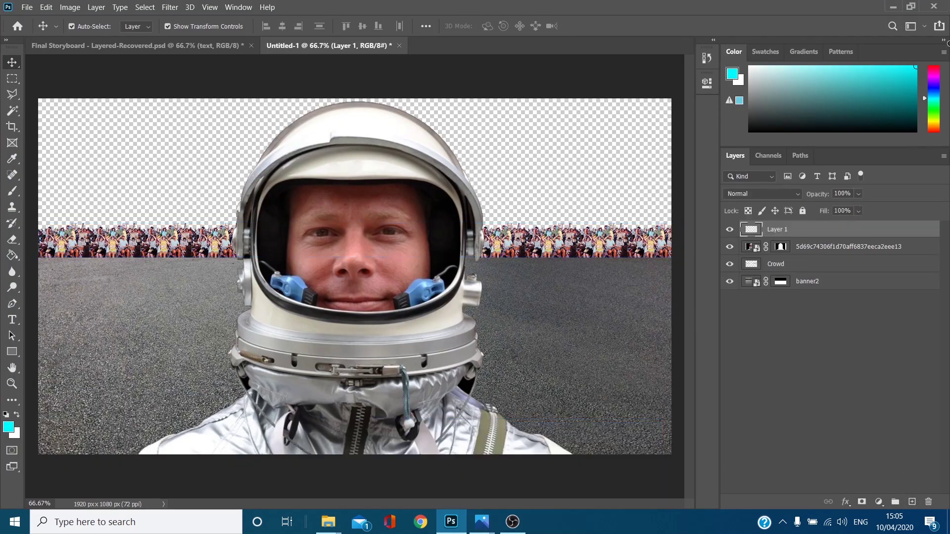
key("g")
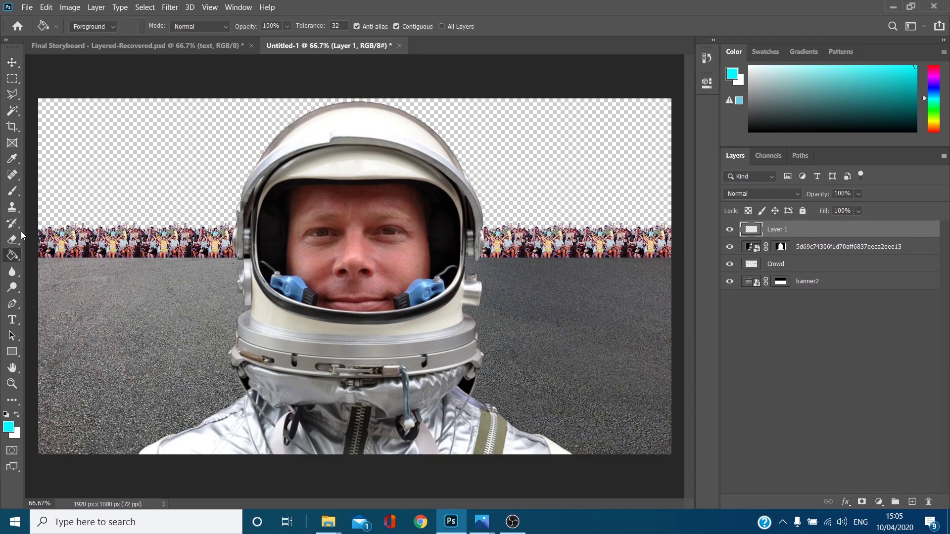
right_click(15, 257)
left_click(52, 273)
right_click(17, 257)
left_click(64, 266)
left_click(144, 185)
left_click_drag(827, 241, 760, 287)
Step: Rename the cyan layer Sky and the banner2 layer Ground
double_click(774, 282)
type("S")
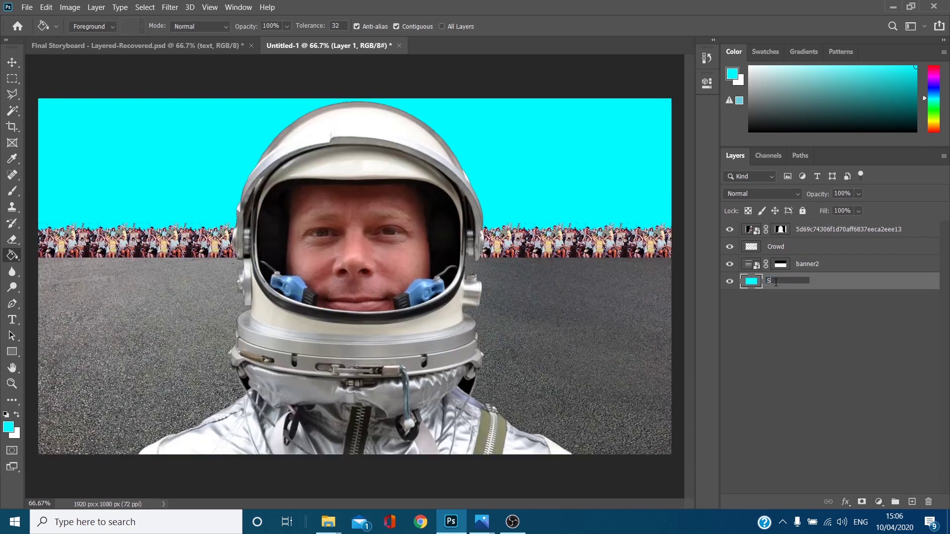
type("ky")
double_click(814, 266)
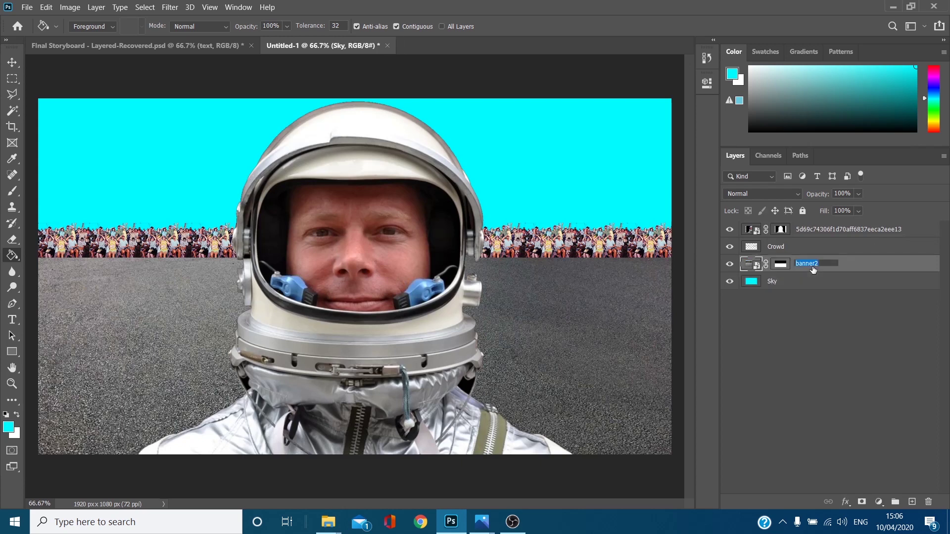
type("Ground")
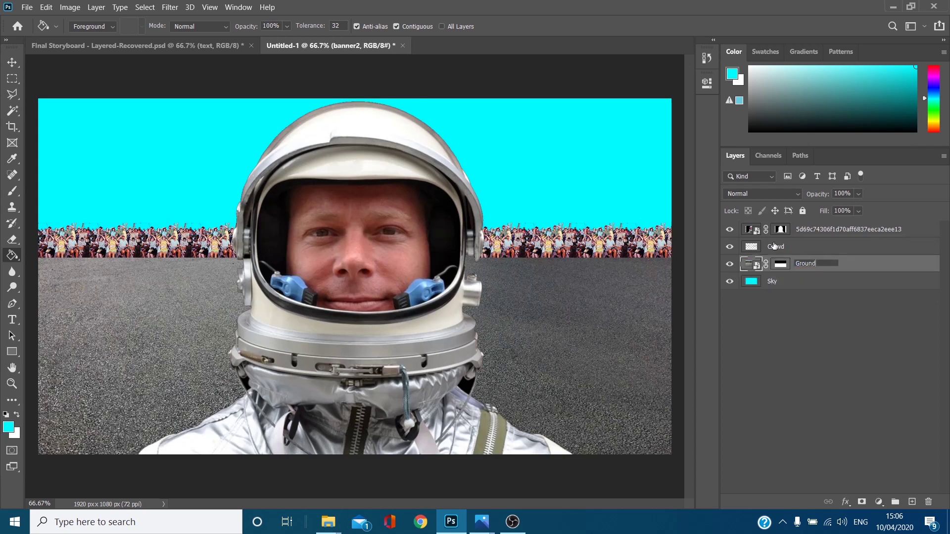
key("Return")
left_click(774, 246)
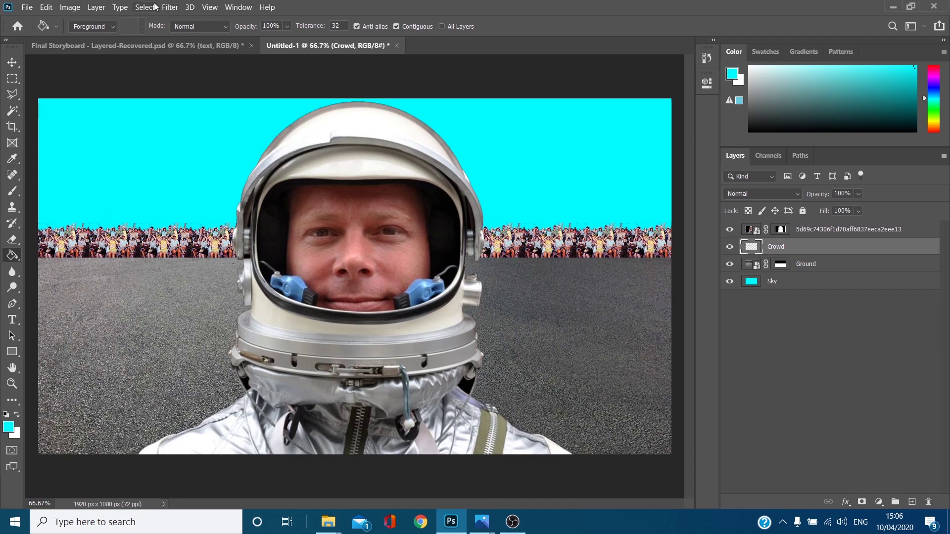
Step: Choose the Blur Tool at 600 px brush size and undo the Ground rename
left_click(170, 7)
left_click(9, 275)
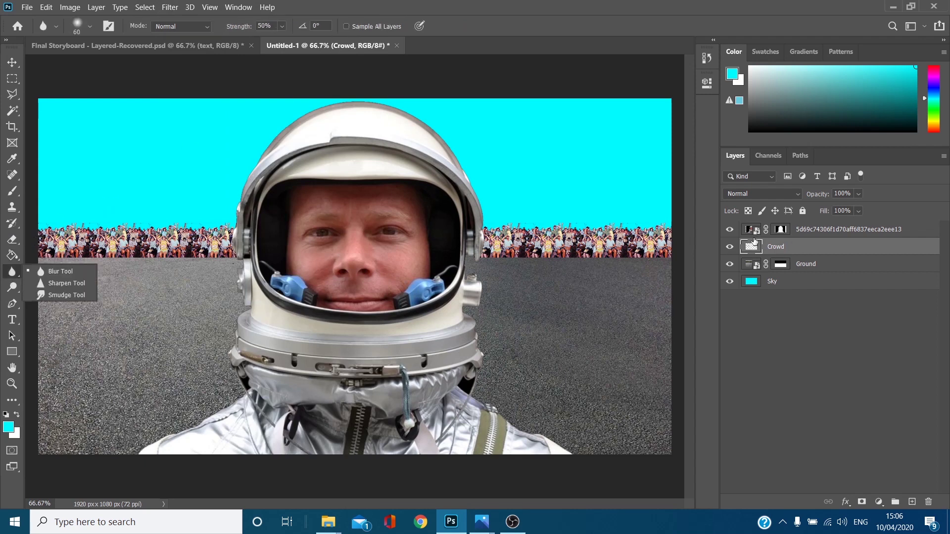
left_click(53, 275)
key("bracketright")
key("bracketright")
key("bracketright")
key("bracketright")
key("bracketright")
key("bracketright")
key("bracketright")
key("bracketright")
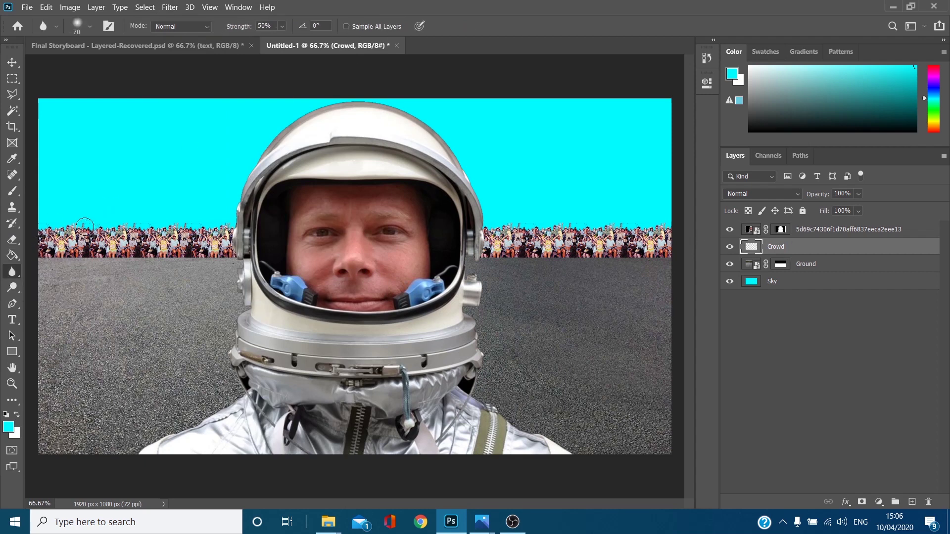
key("bracketright")
key("bracketright")
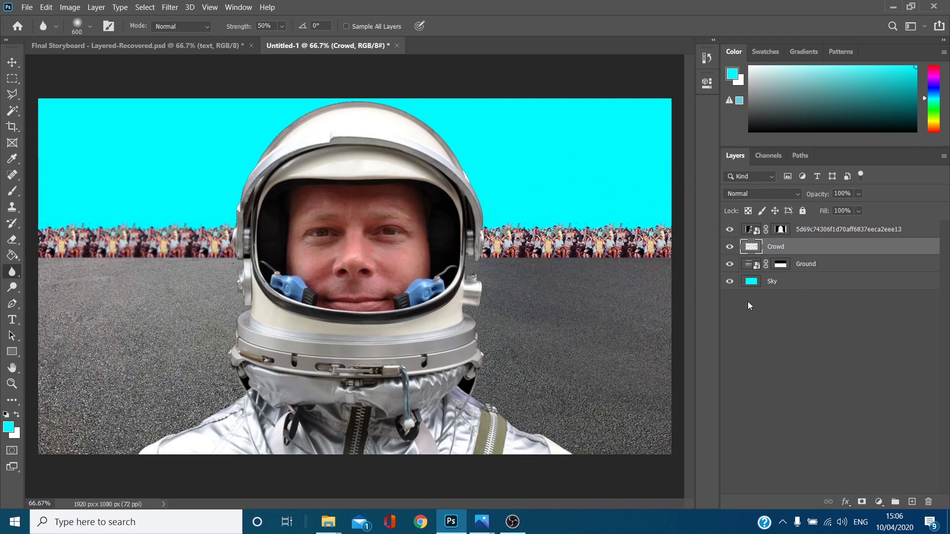
key("ctrl+z")
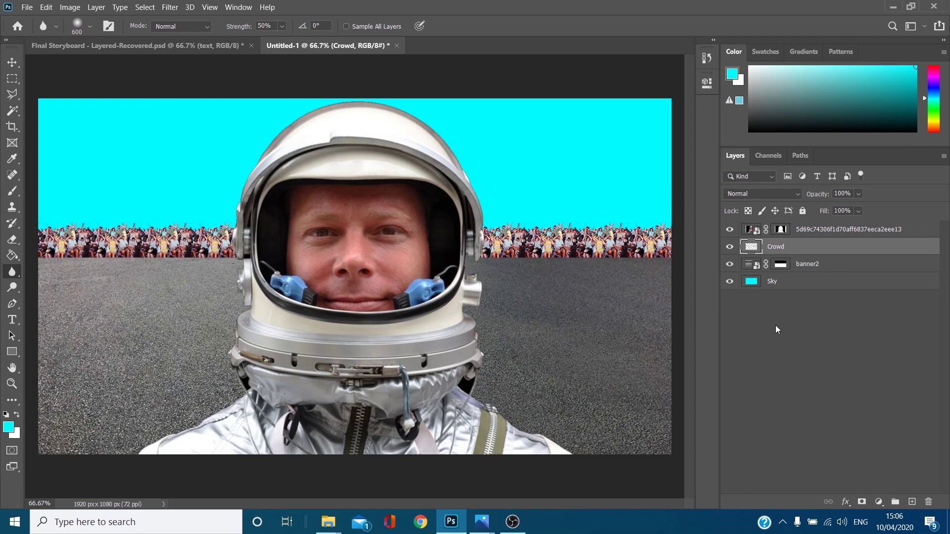
mouse_move(480, 526)
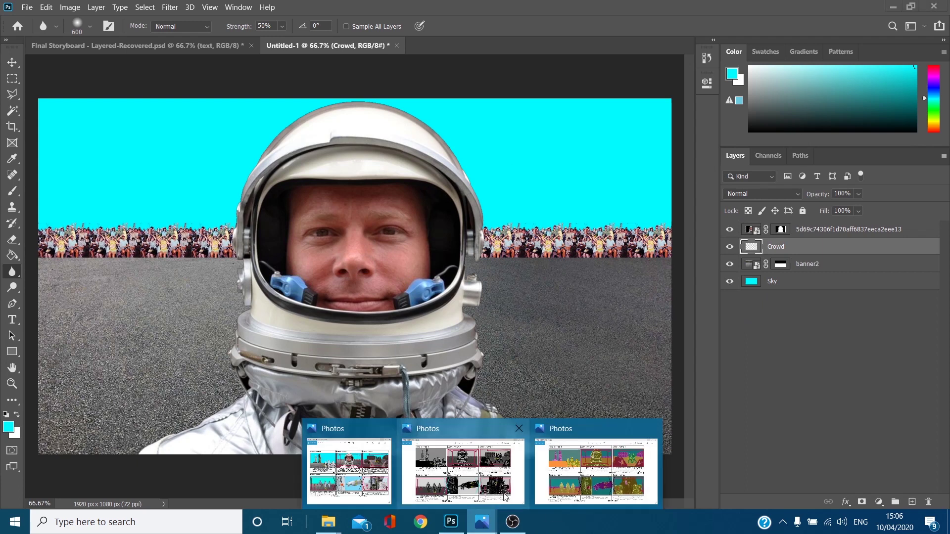
left_click(349, 475)
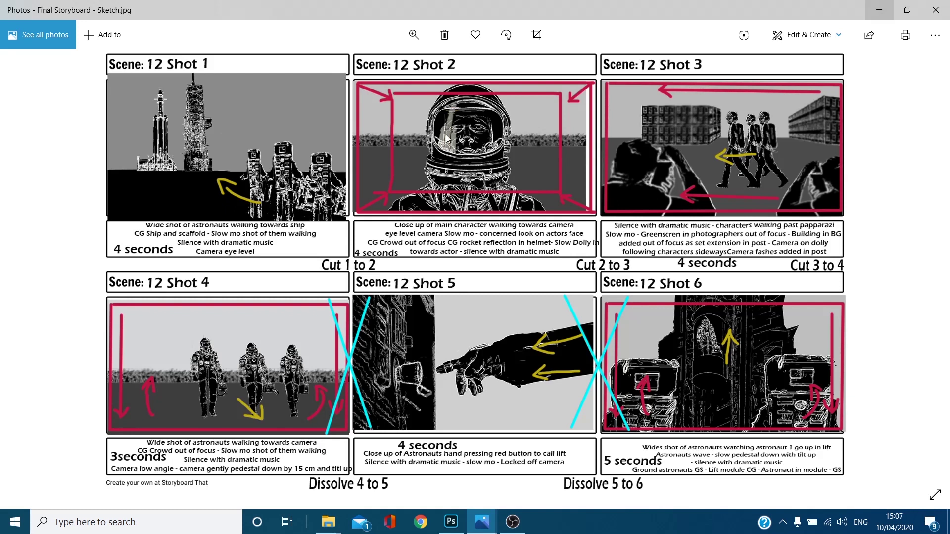
key("alt+Tab")
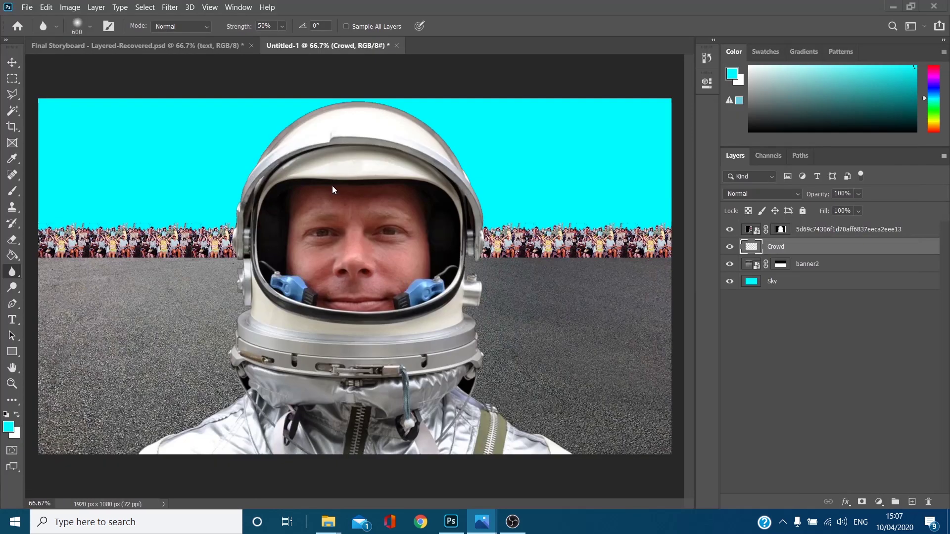
Step: Rename the top astronaut layer Astro and the banner2 layer Ground
left_click(812, 230)
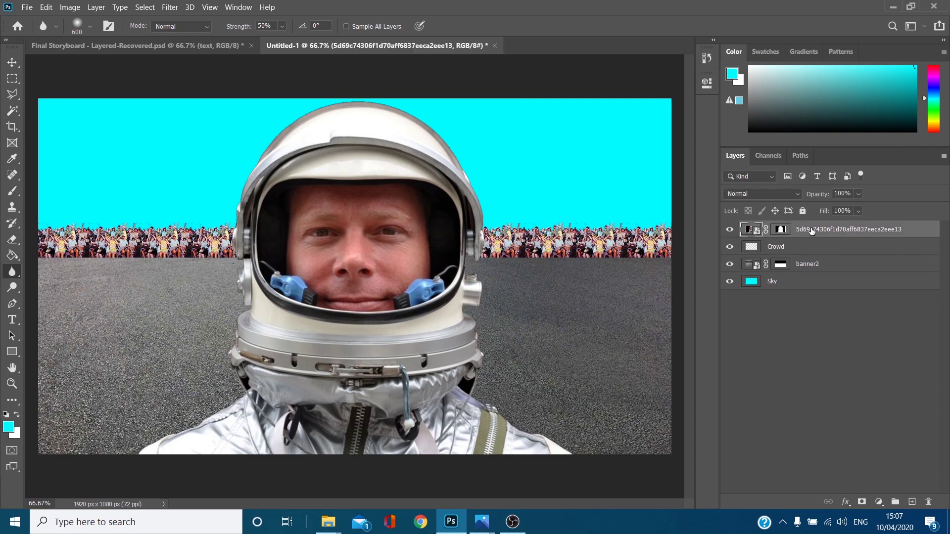
right_click(811, 228)
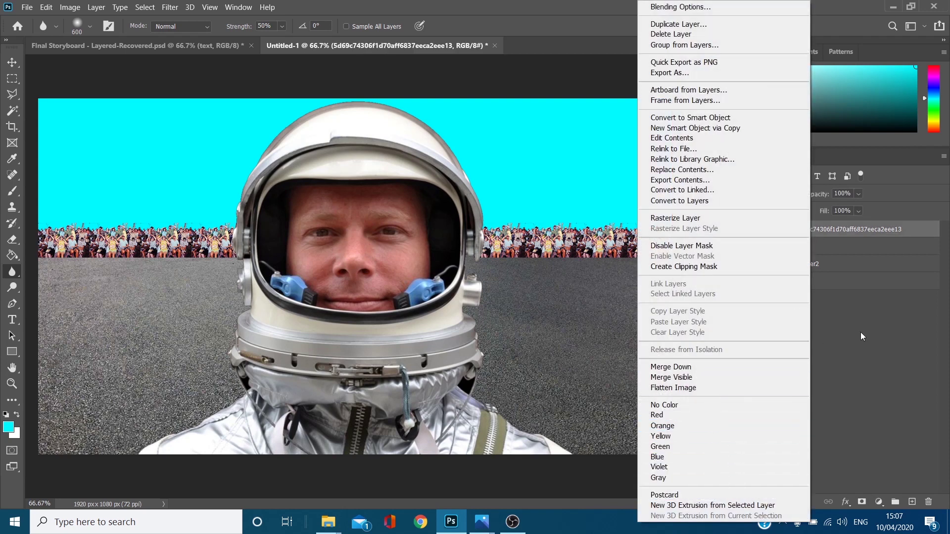
left_click(851, 260)
double_click(847, 231)
type("A")
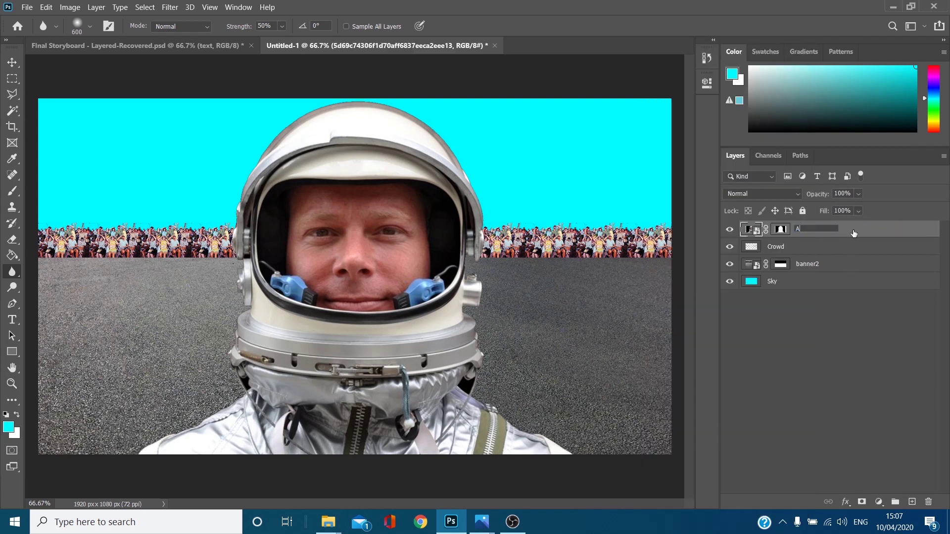
key("Return")
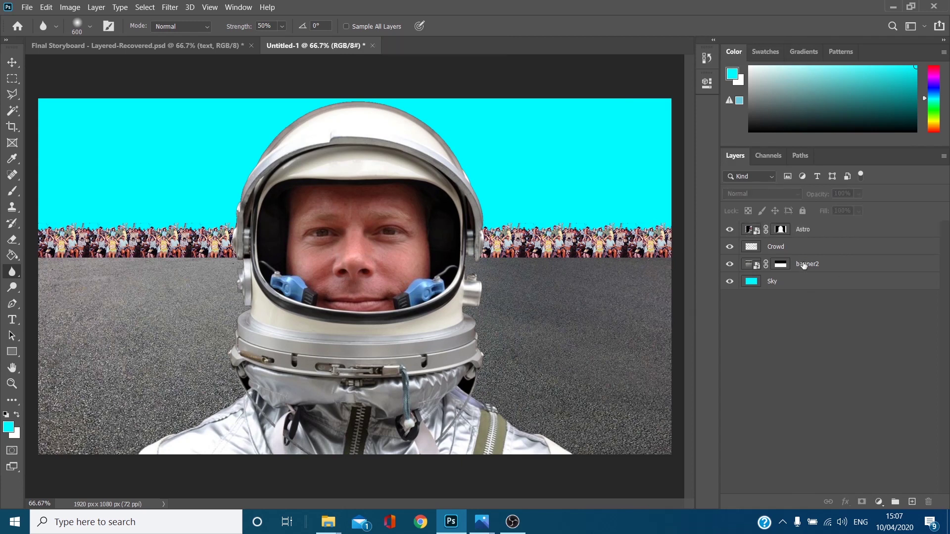
double_click(808, 263)
type("Ground")
key("Return")
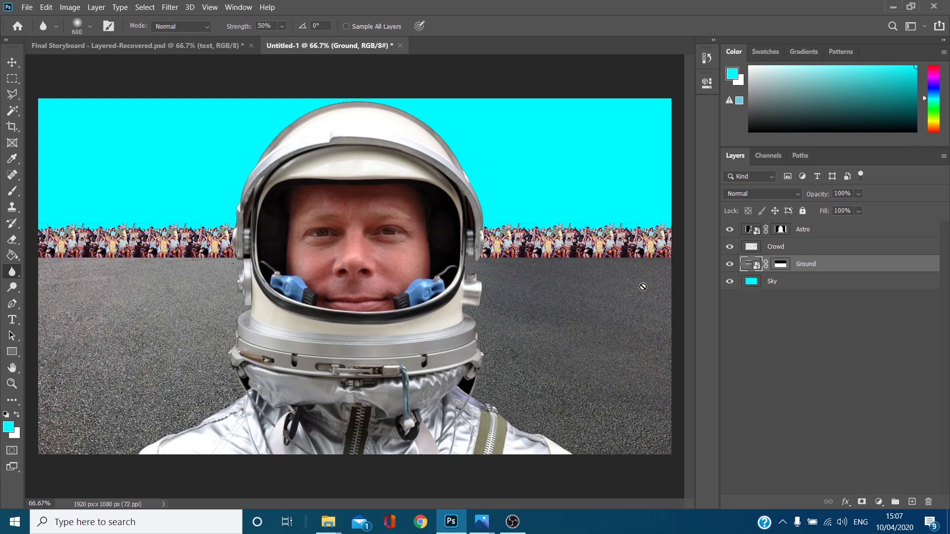
left_click(853, 235)
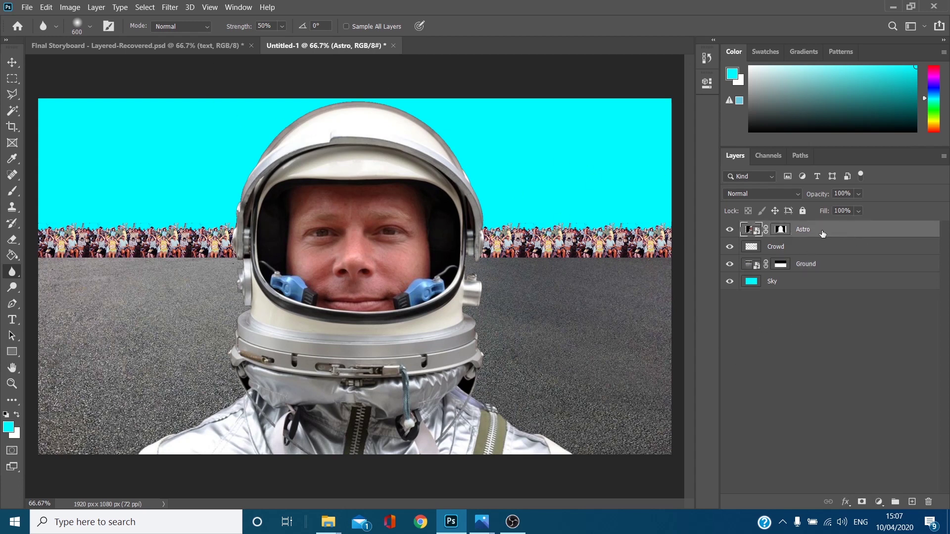
Step: Apply Smart Blur to the astronaut in Edge Only mode with the preview zoomed to 33.3%
left_click(170, 7)
mouse_move(220, 138)
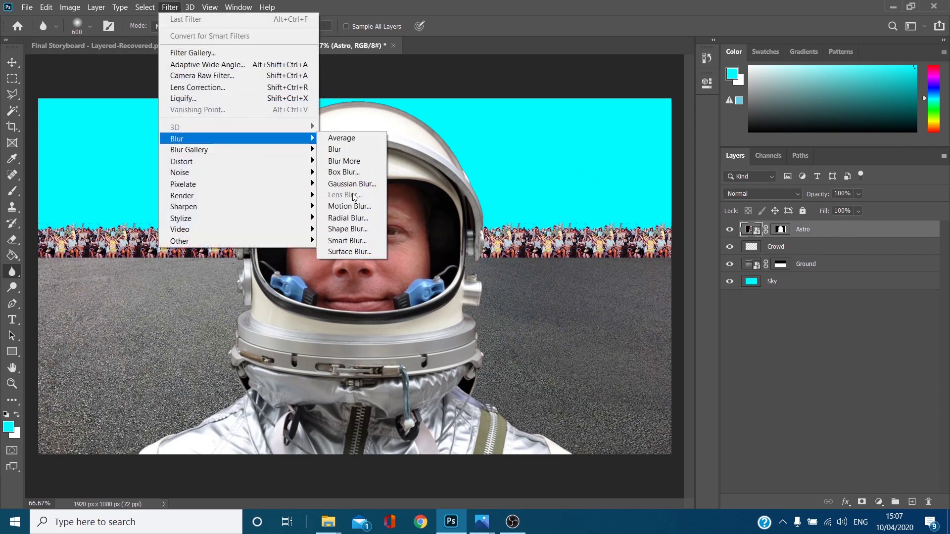
left_click(353, 240)
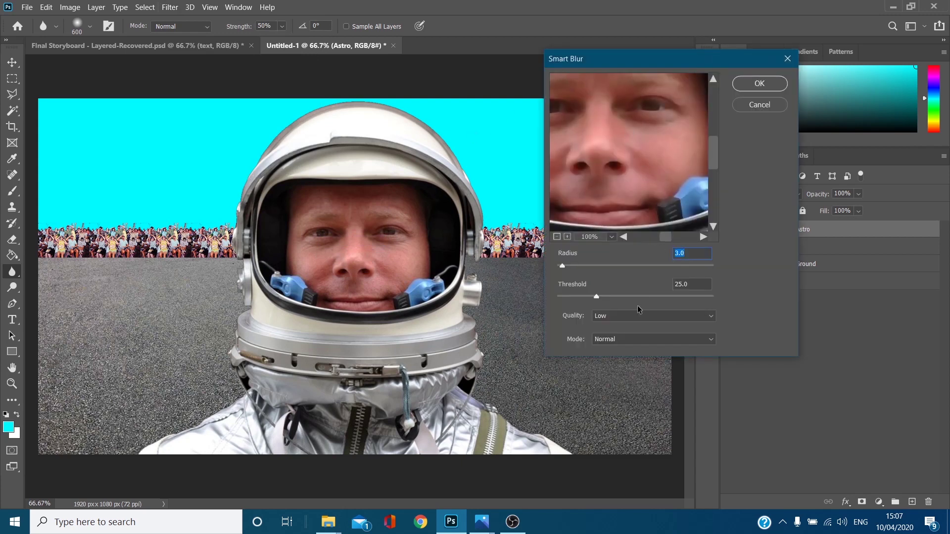
left_click(613, 339)
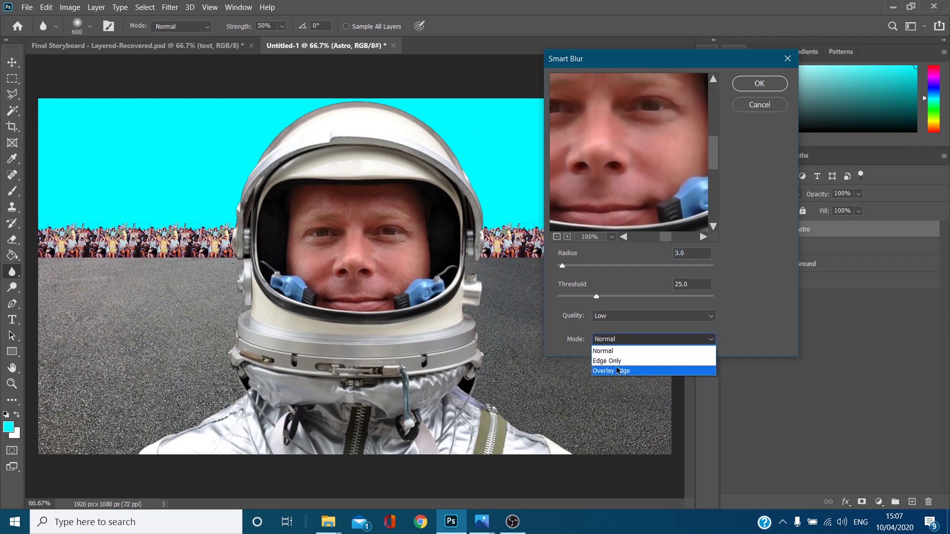
left_click(613, 360)
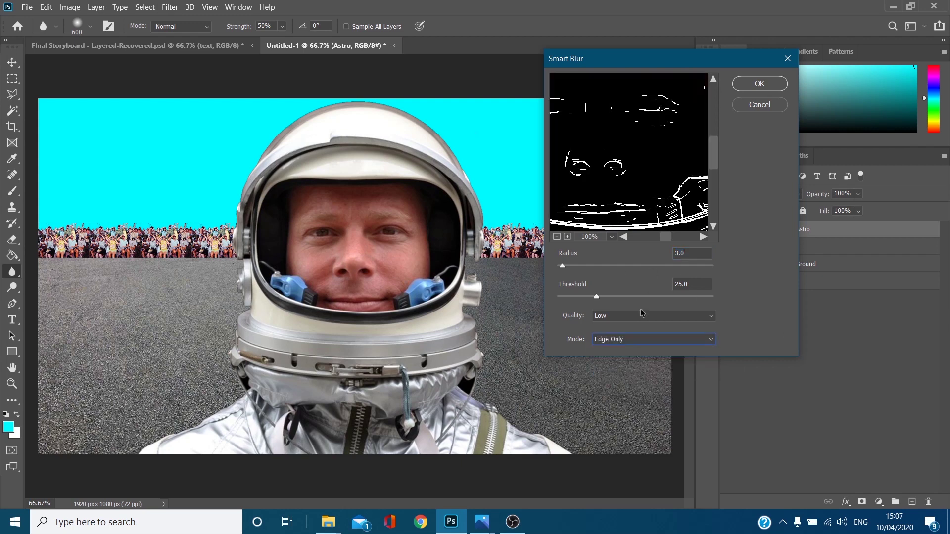
left_click(609, 238)
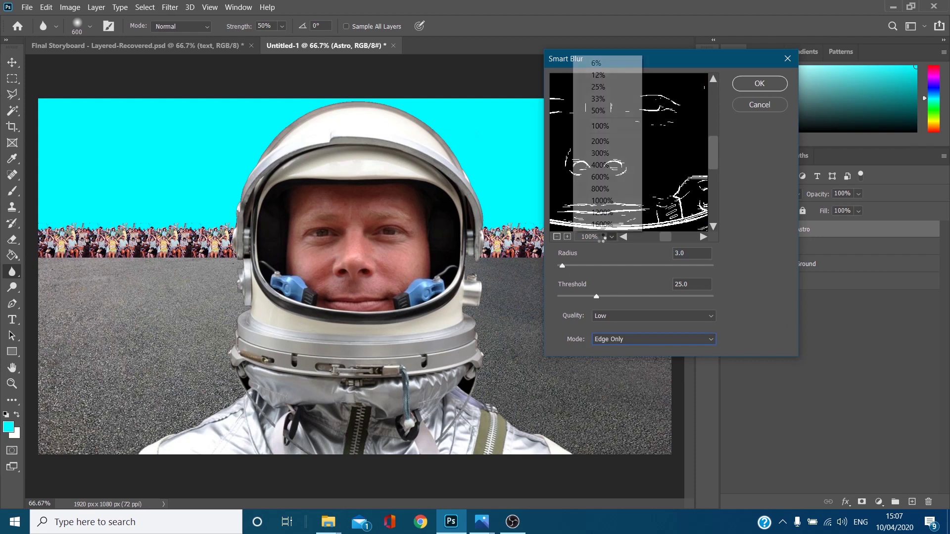
left_click(610, 110)
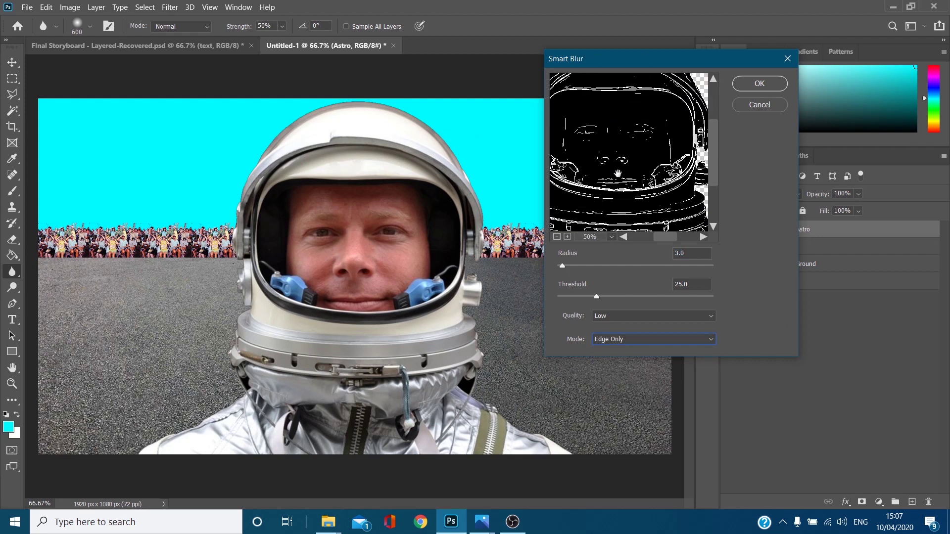
left_click(611, 238)
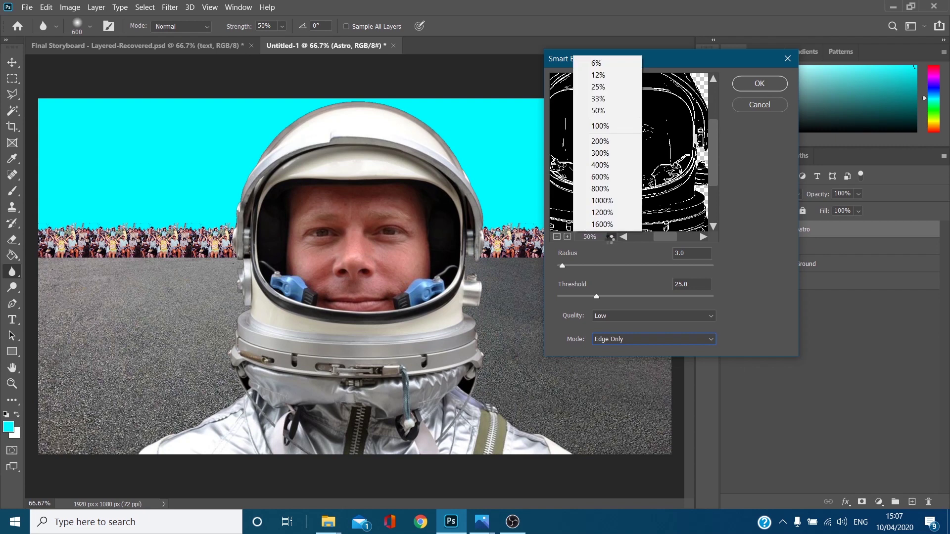
left_click(608, 99)
Step: Set the Smart Blur Radius to 13.3 and Threshold to 28.2
left_click_drag(633, 184, 640, 156)
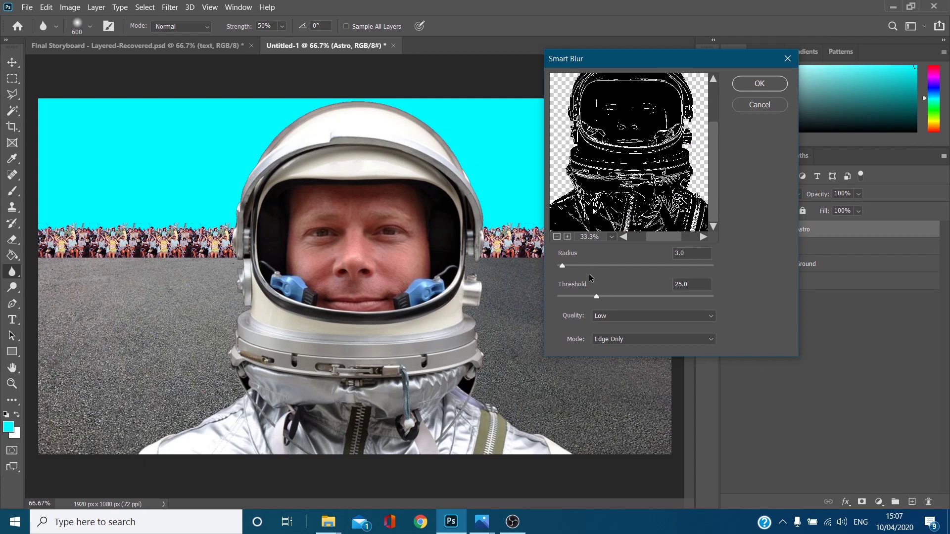
left_click_drag(572, 267, 625, 297)
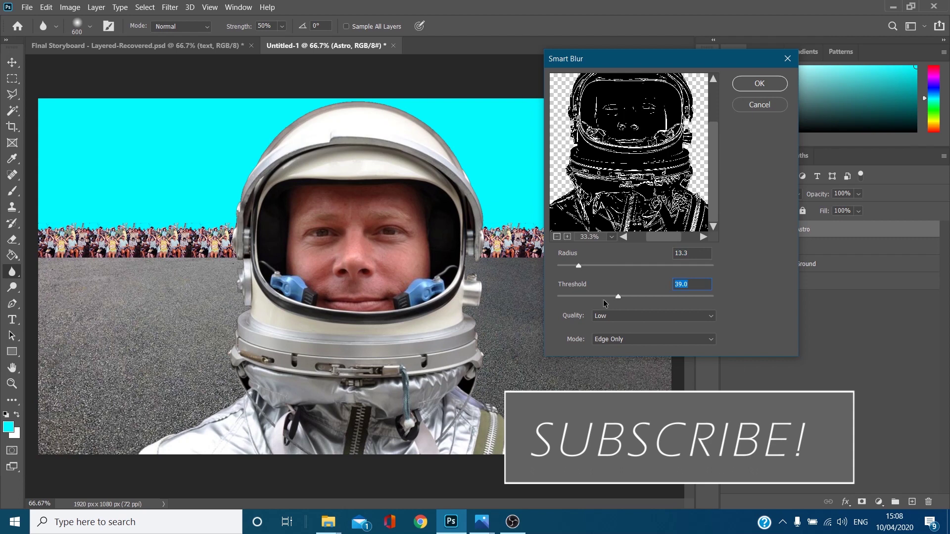
left_click(601, 296)
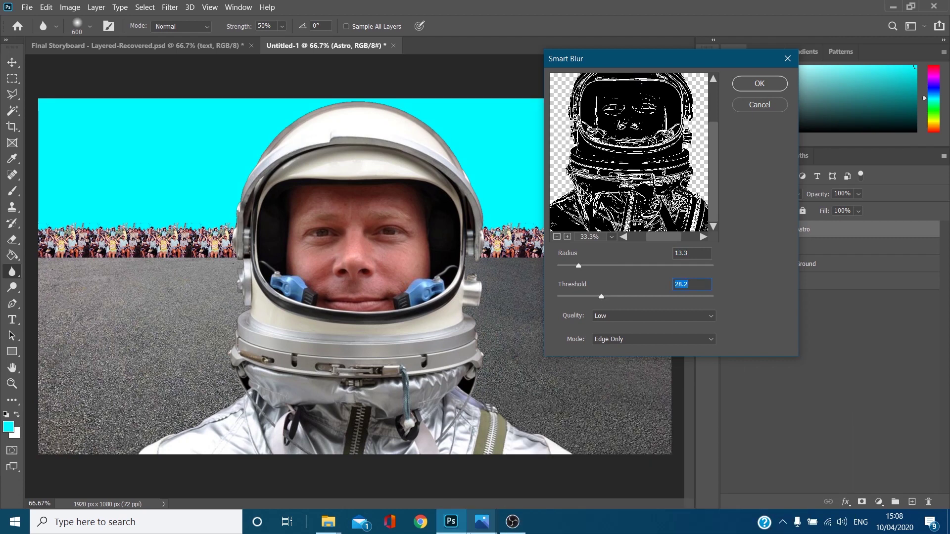
mouse_move(481, 522)
mouse_move(455, 493)
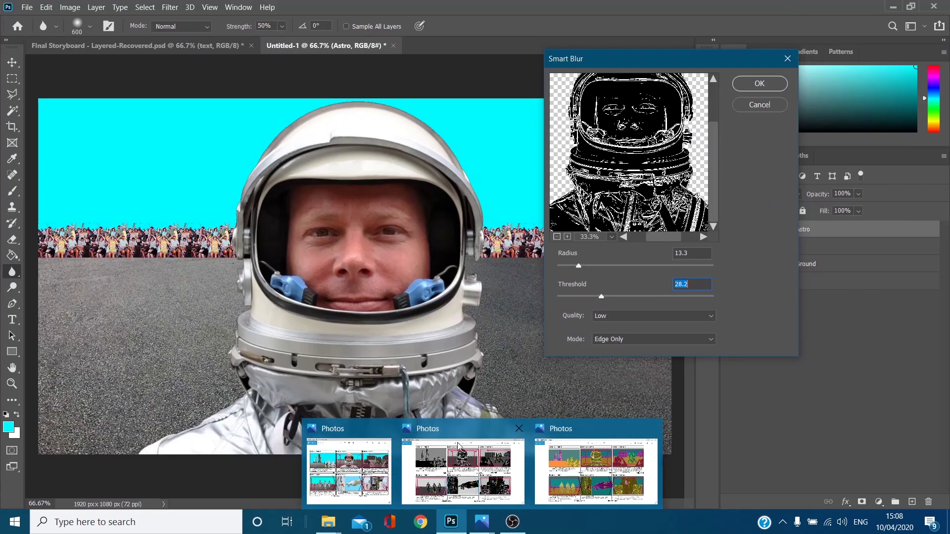
Step: Check the finished storyboard in Photos, then adjust Smart Blur to Radius 11.3, Threshold 23.0
left_click(459, 446)
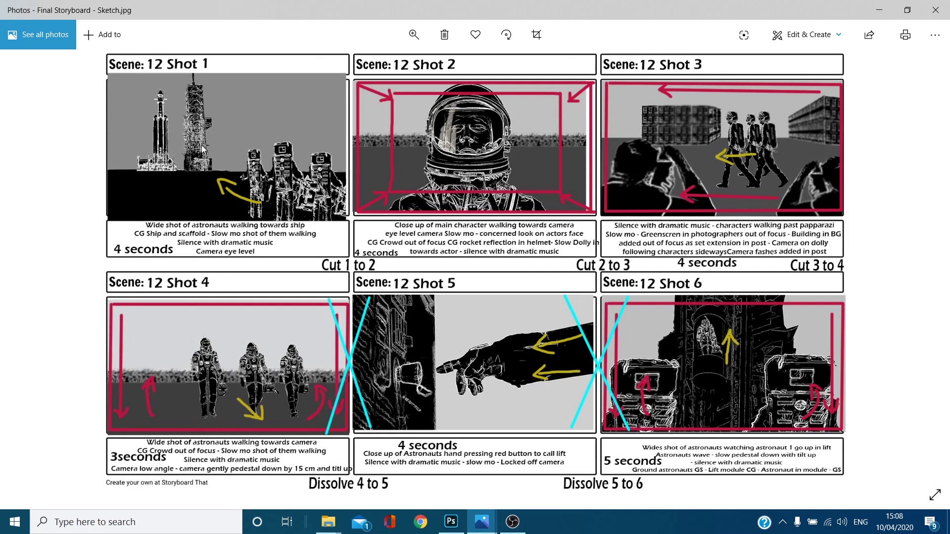
left_click(879, 10)
left_click_drag(578, 266, 575, 265)
left_click_drag(601, 295, 612, 297)
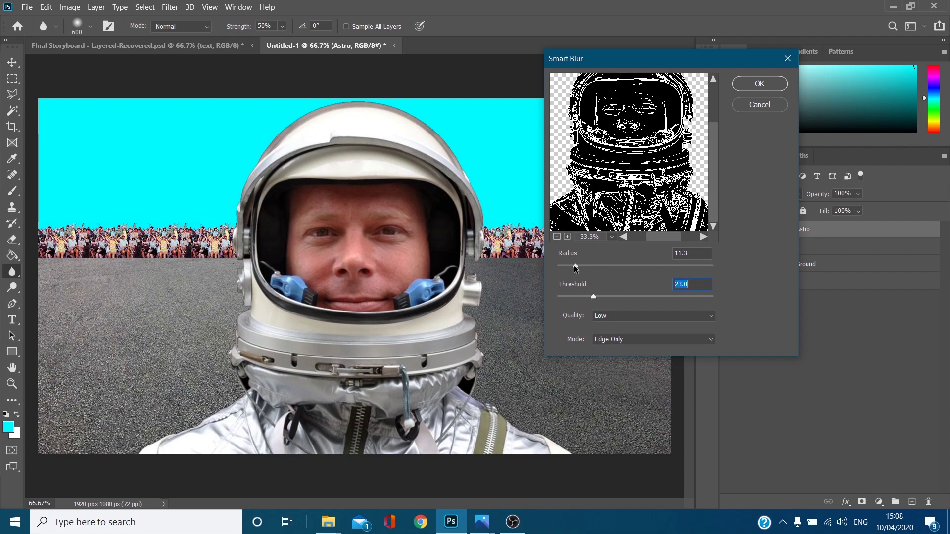
Step: Apply Smart Blur to the Astro layer with High quality and Threshold 22.6
left_click(621, 317)
left_click(604, 349)
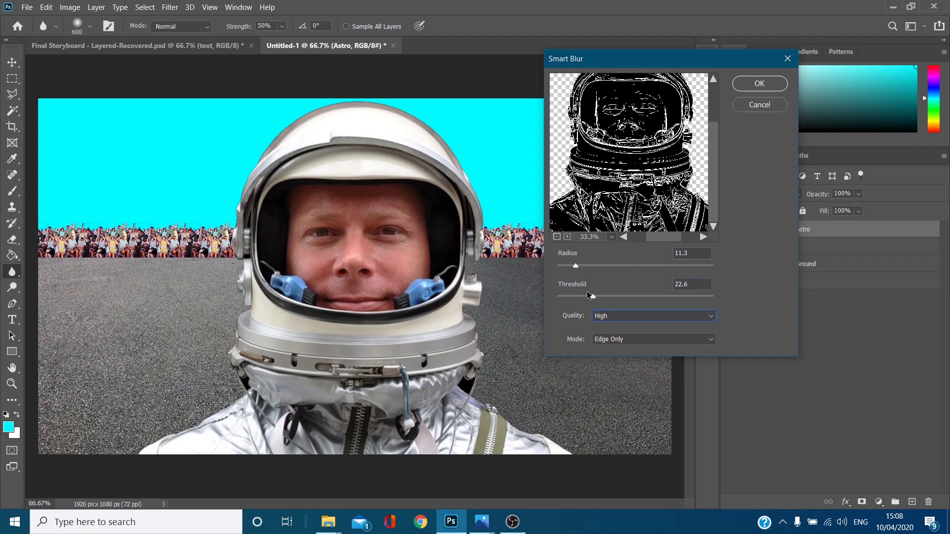
left_click(594, 296)
left_click(746, 88)
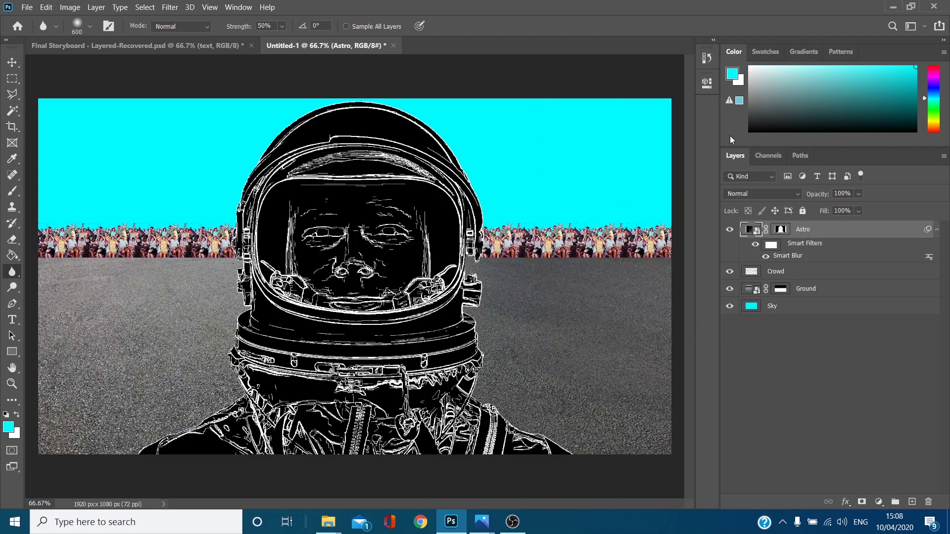
Step: Apply Smart Blur at Threshold 65.1 to the Crowd layer, then select the Ground layer
left_click(812, 275)
left_click(169, 8)
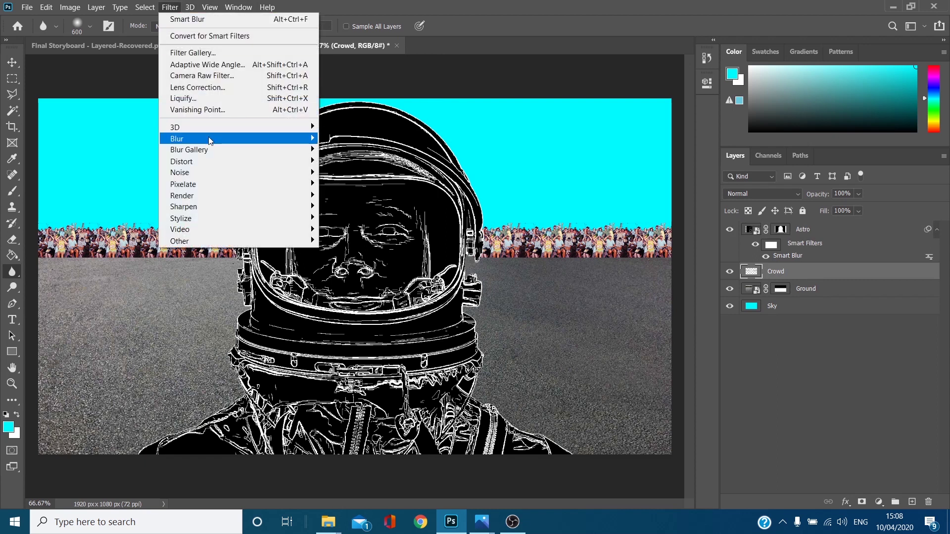
mouse_move(213, 139)
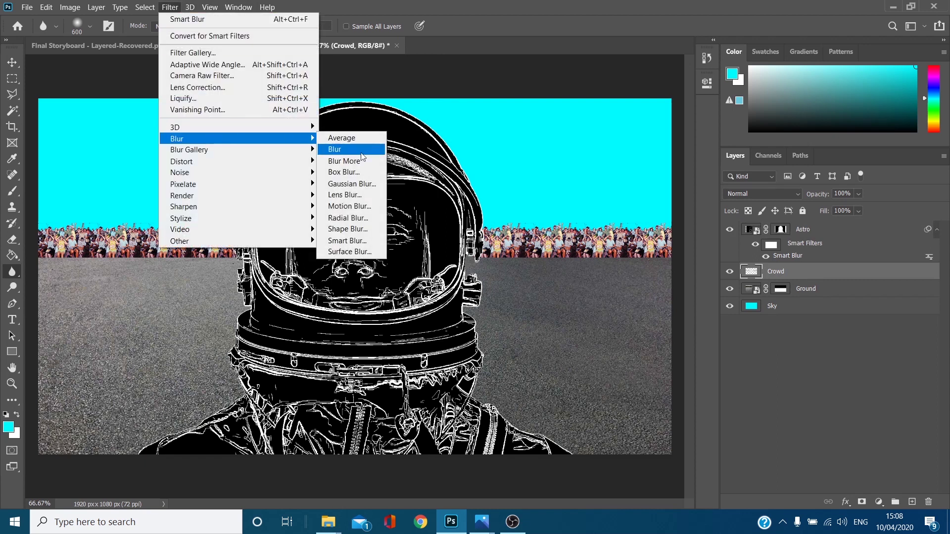
left_click(351, 241)
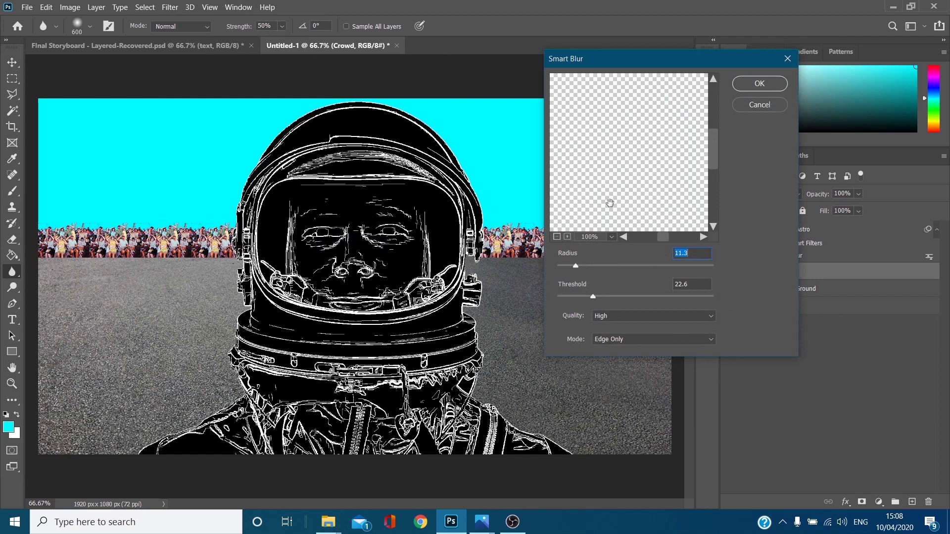
left_click_drag(614, 190, 635, 151)
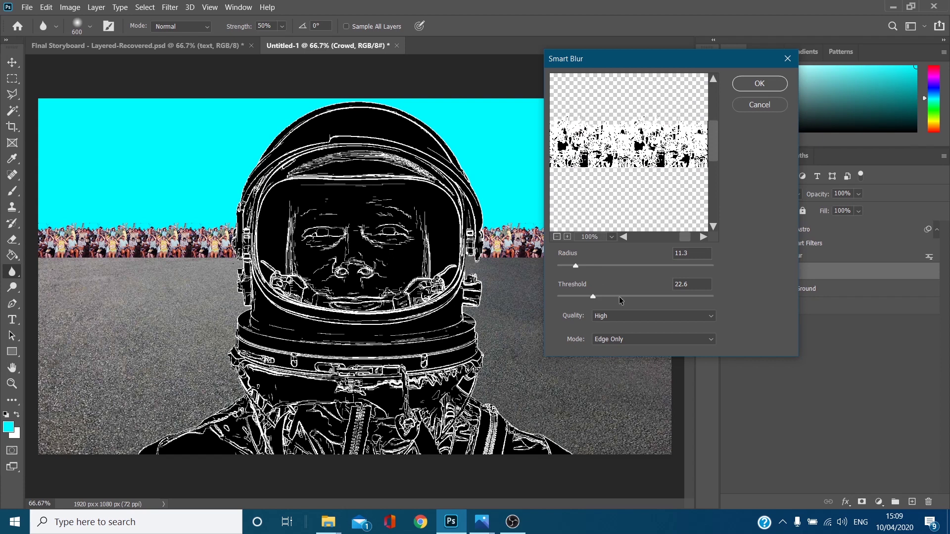
left_click_drag(619, 297, 657, 295)
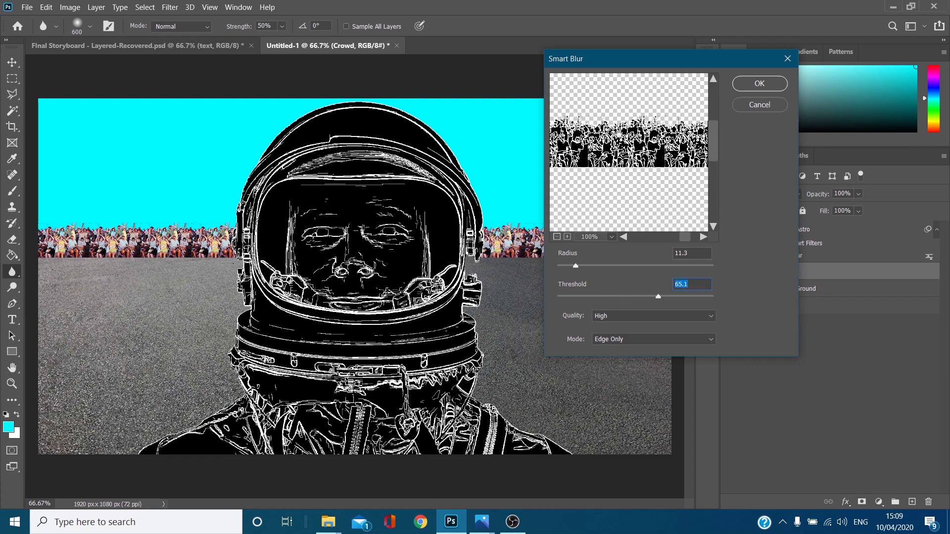
left_click(761, 85)
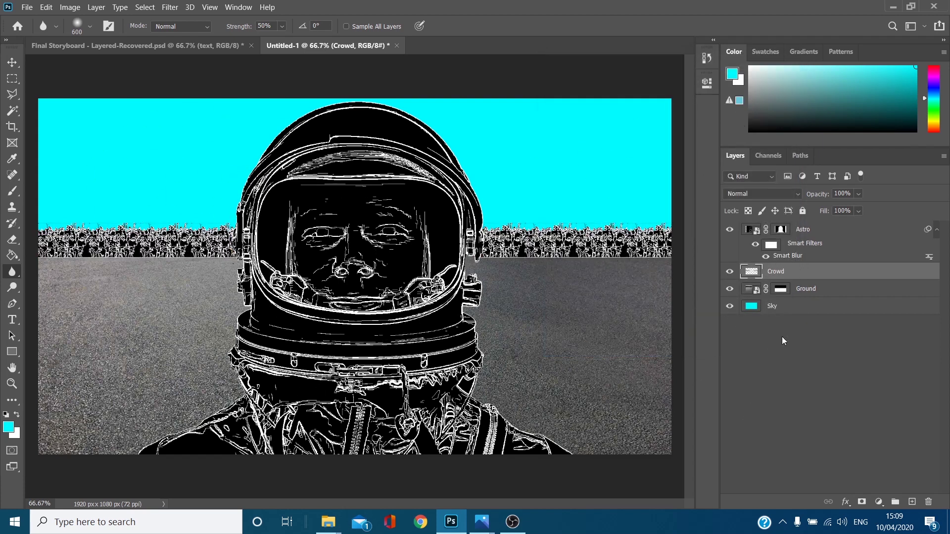
left_click(817, 290)
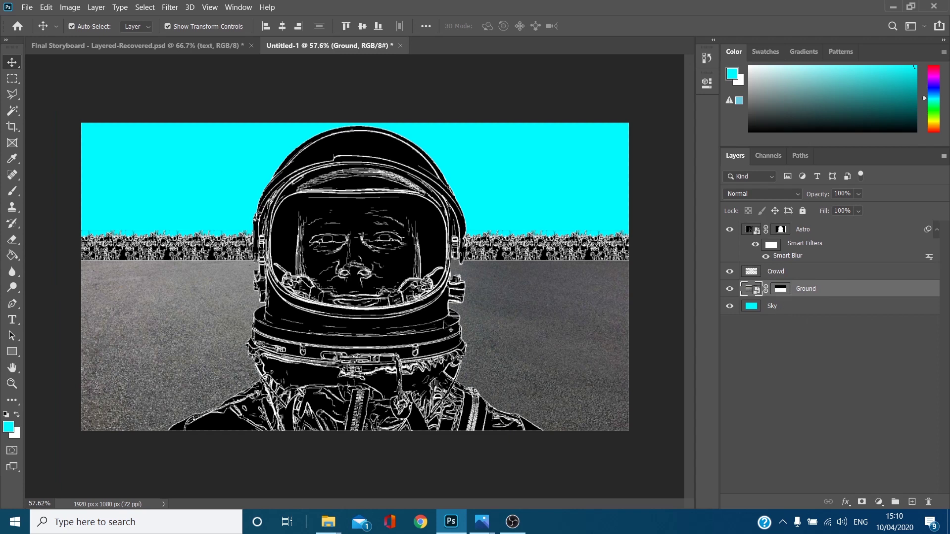
Step: Apply Smart Blur to the Ground layer with Threshold lowered to 38.2
left_click(189, 7)
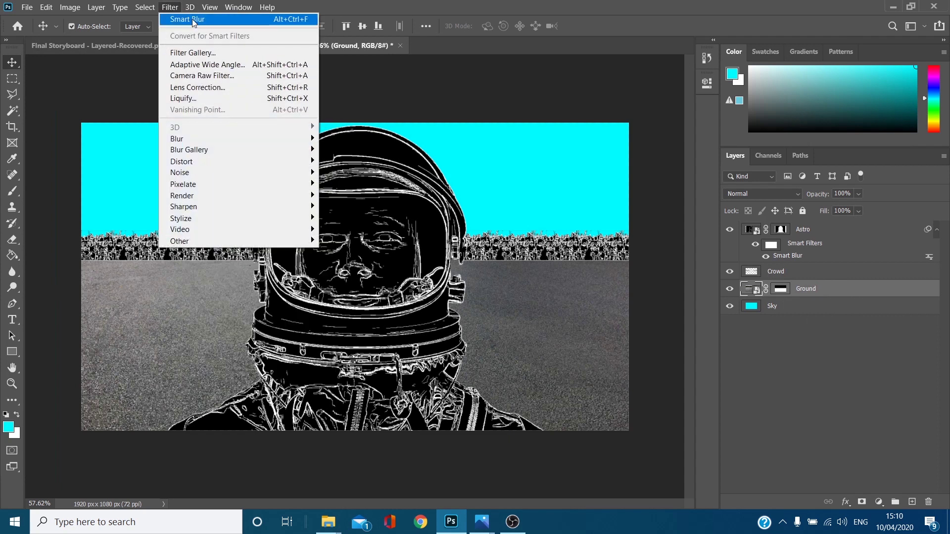
mouse_move(247, 139)
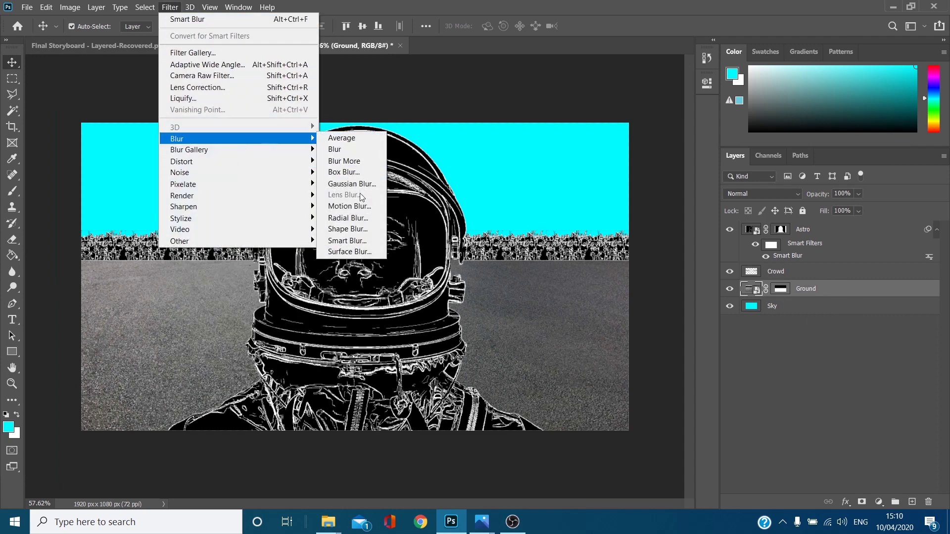
left_click(350, 240)
mouse_move(639, 184)
left_mouse_down()
mouse_move(636, 163)
mouse_move(628, 221)
mouse_move(673, 119)
mouse_move(638, 205)
mouse_move(625, 140)
mouse_move(629, 169)
left_mouse_up()
left_click(617, 296)
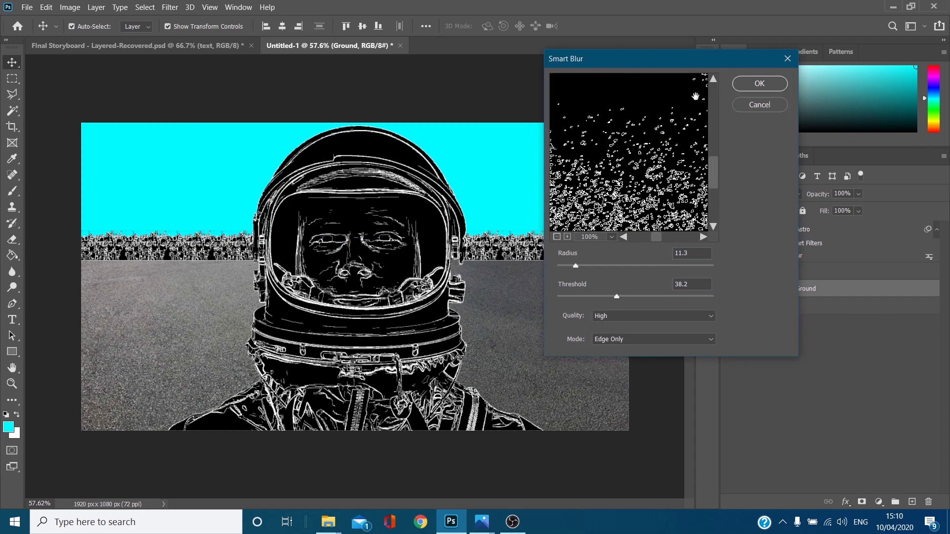
left_click(749, 106)
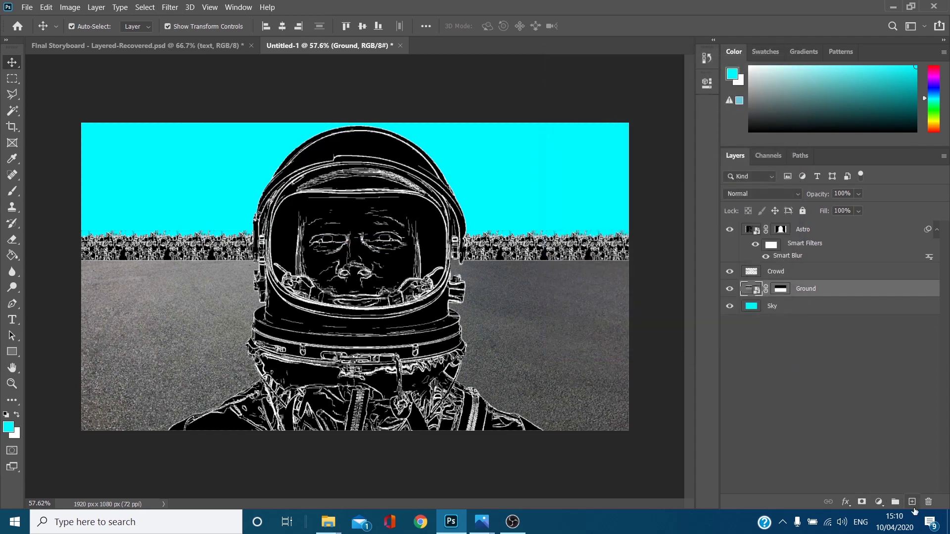
Step: Add a new layer above Ground and draw a rectangular selection over the lower ground area
left_click(912, 503)
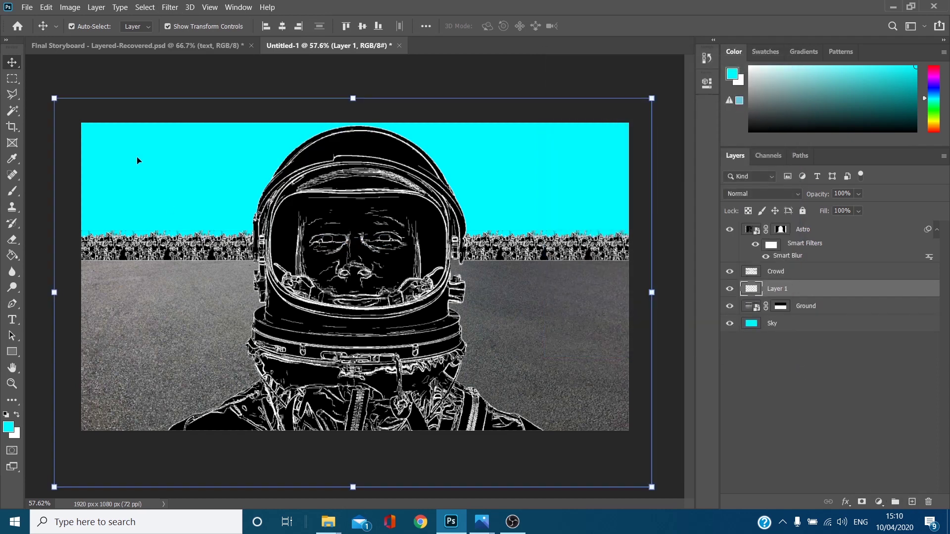
right_click(12, 78)
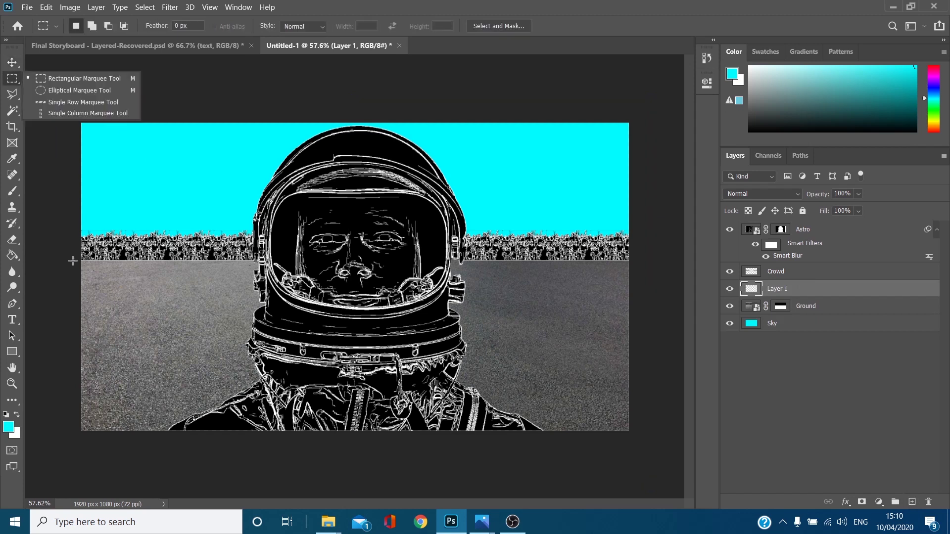
left_click(73, 261)
left_click_drag(667, 402, 674, 452)
Step: Brush the selected ground flat dark grey on Layer 1, then clear the selection
left_click(747, 107)
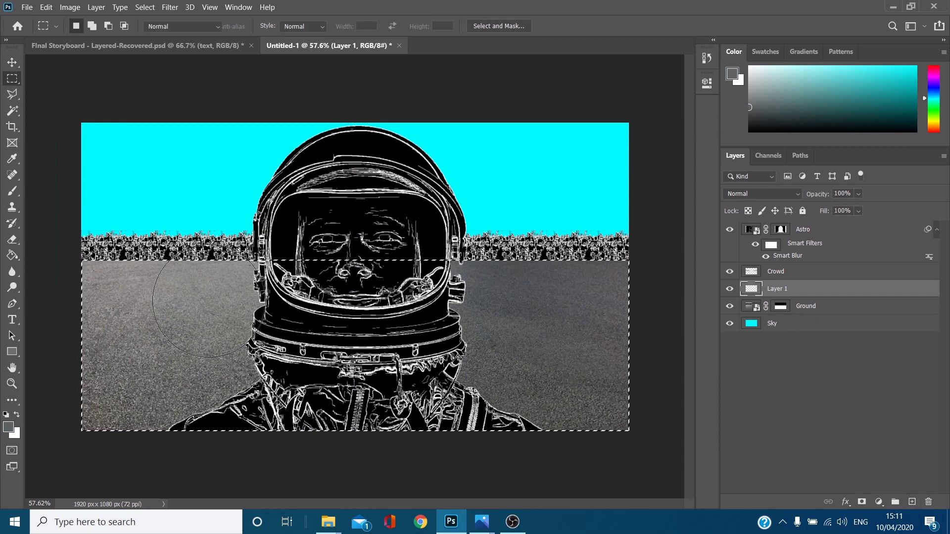
key("b")
mouse_move(120, 328)
left_mouse_down()
mouse_move(174, 261)
mouse_move(214, 259)
mouse_move(279, 309)
mouse_move(624, 414)
mouse_move(501, 278)
mouse_move(504, 303)
mouse_move(701, 329)
left_mouse_up()
key("ctrl+d")
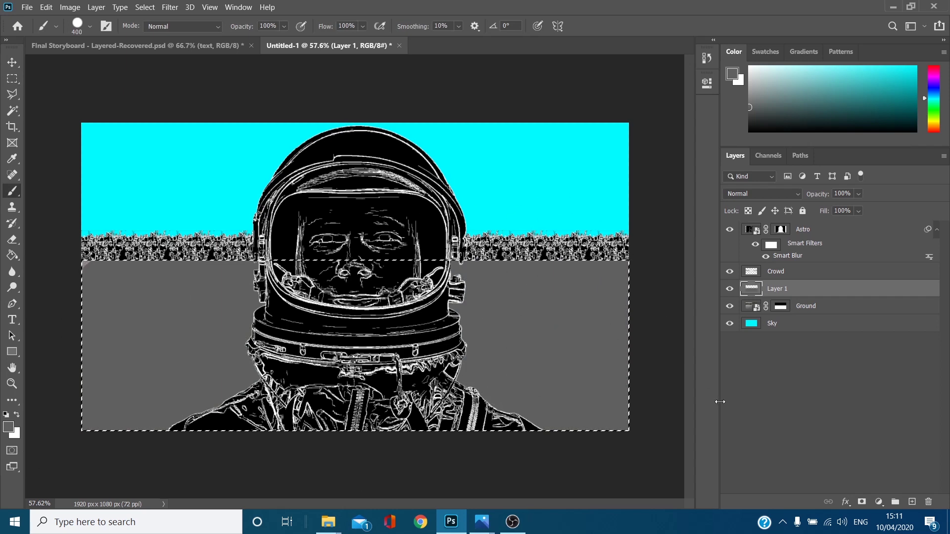
left_click(776, 325)
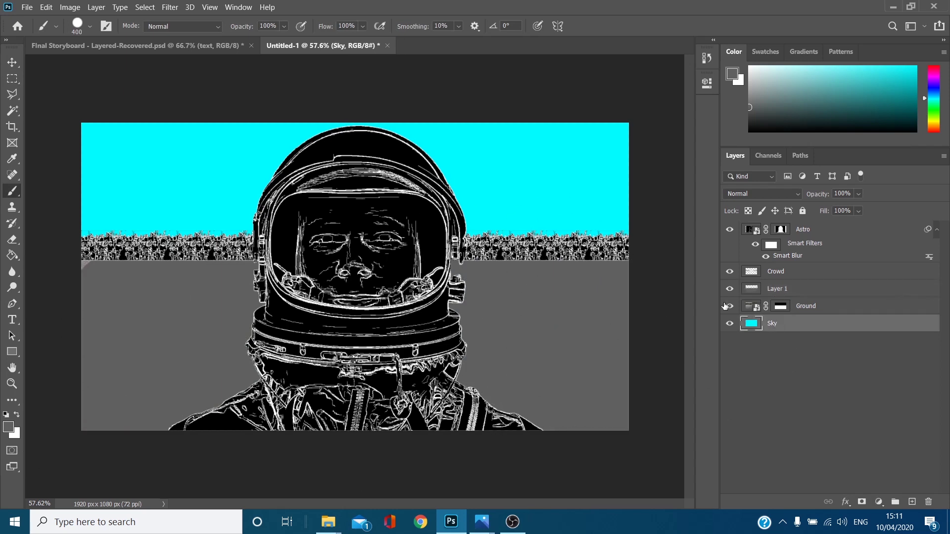
Step: Paint light grey over the cyan sky on the Sky layer
left_click(749, 78)
mouse_move(615, 146)
left_mouse_down()
mouse_move(613, 236)
mouse_move(430, 198)
left_mouse_up()
left_click_drag(337, 174, 85, 159)
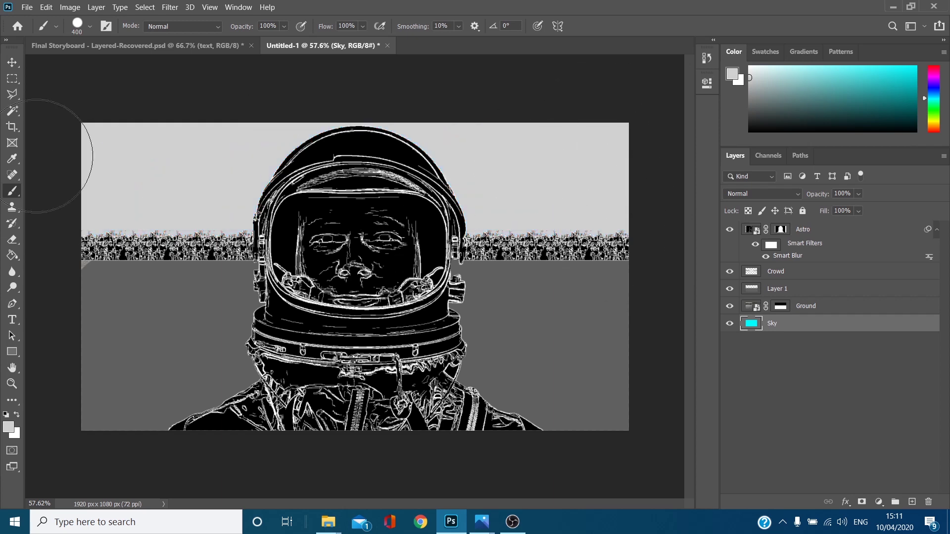
Step: Back on Layer 1, sample the ground's dark grey with the Eyedropper and return to the Brush
left_click(785, 287)
key("i")
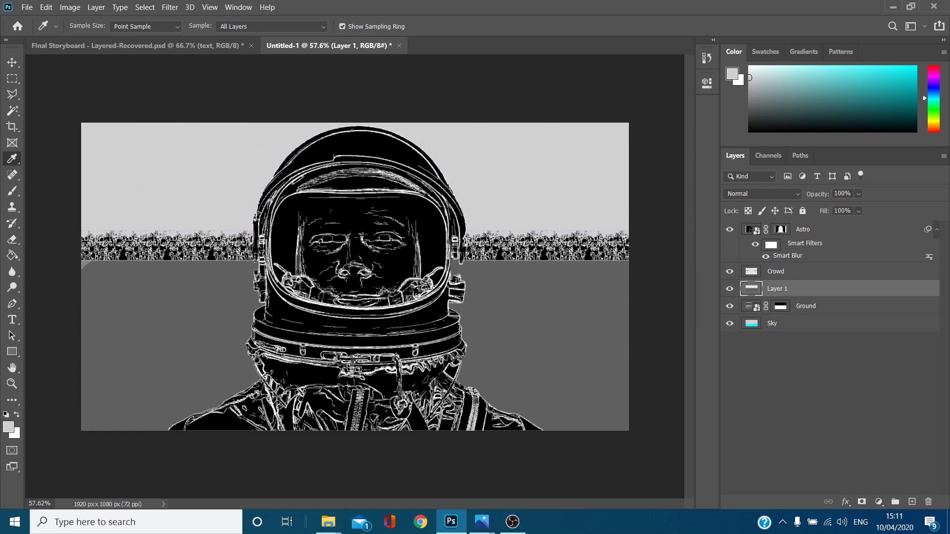
left_click(66, 285)
key("b")
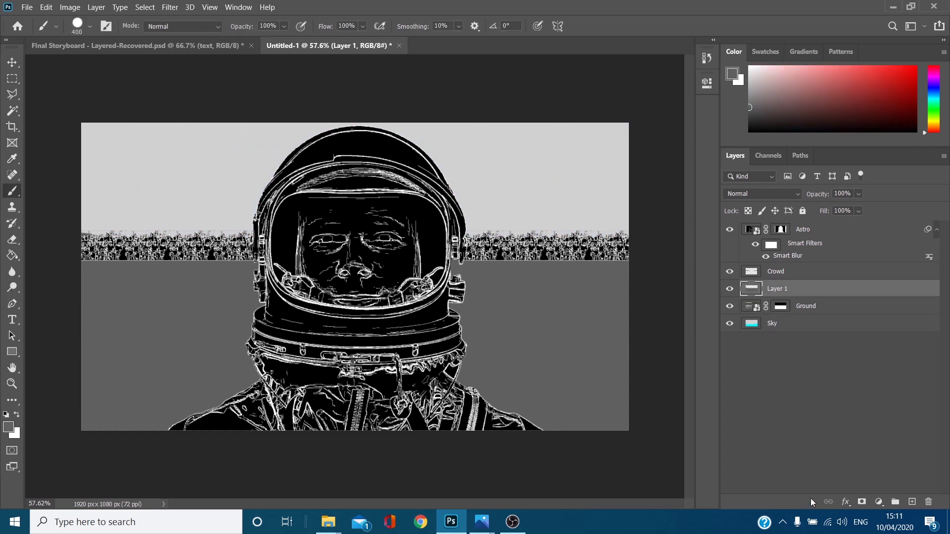
mouse_move(481, 522)
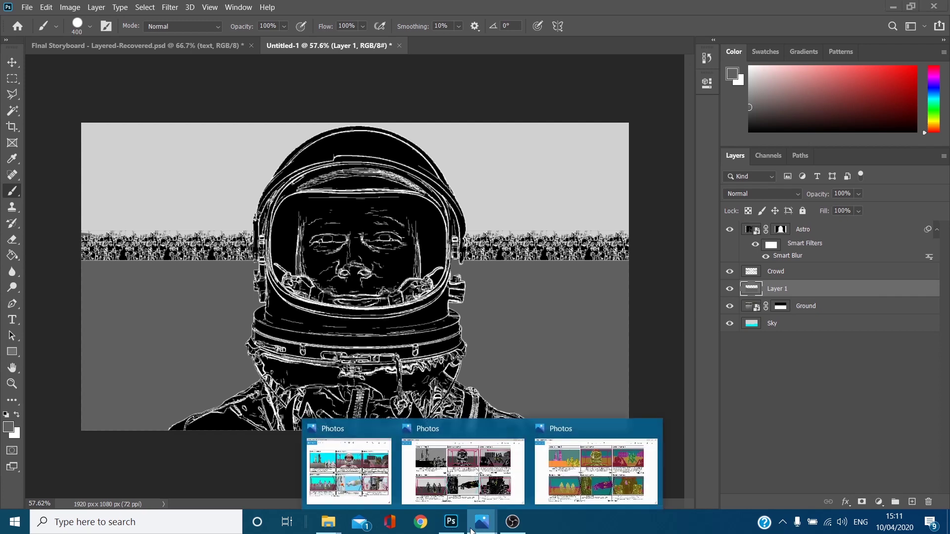
left_click(584, 470)
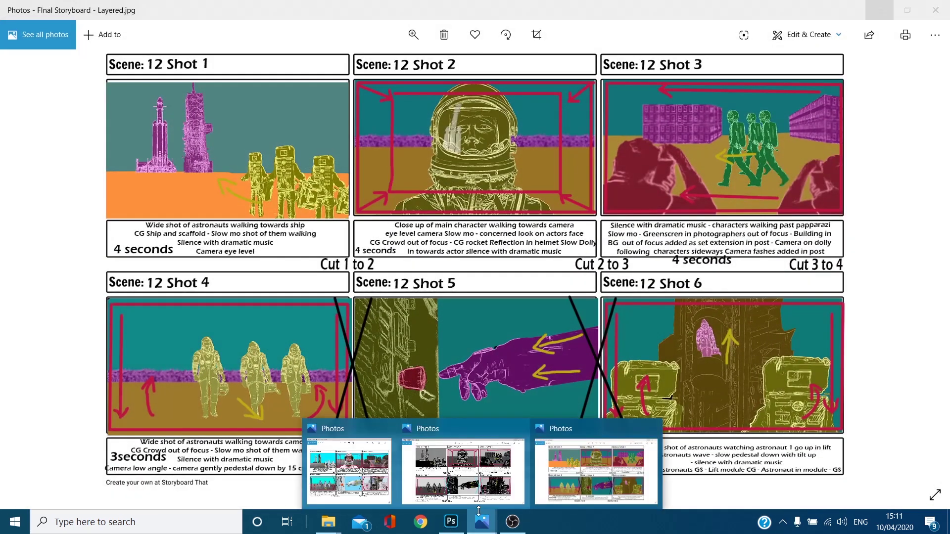
left_click(447, 464)
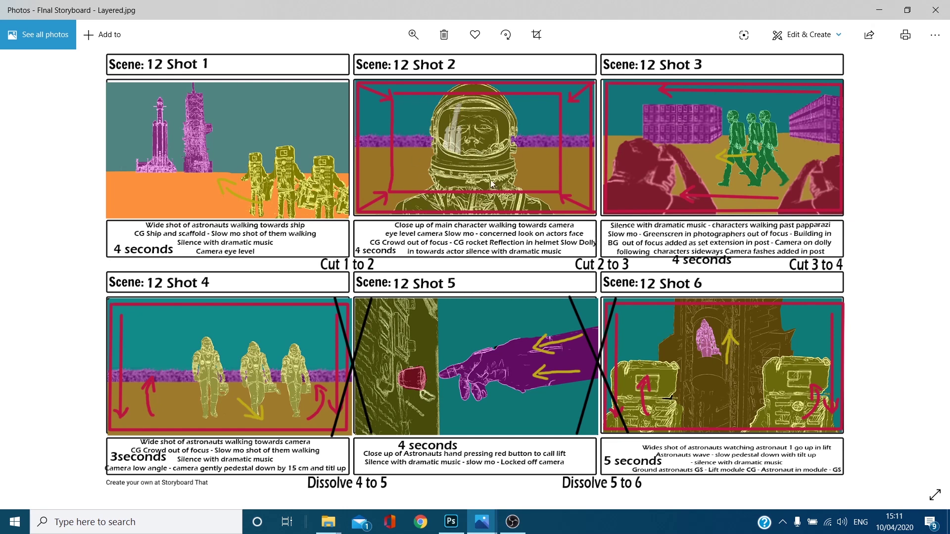
left_click(885, 11)
Step: Flatten the astronaut by merging the Astro layer into a new empty Layer 2
left_click(812, 230)
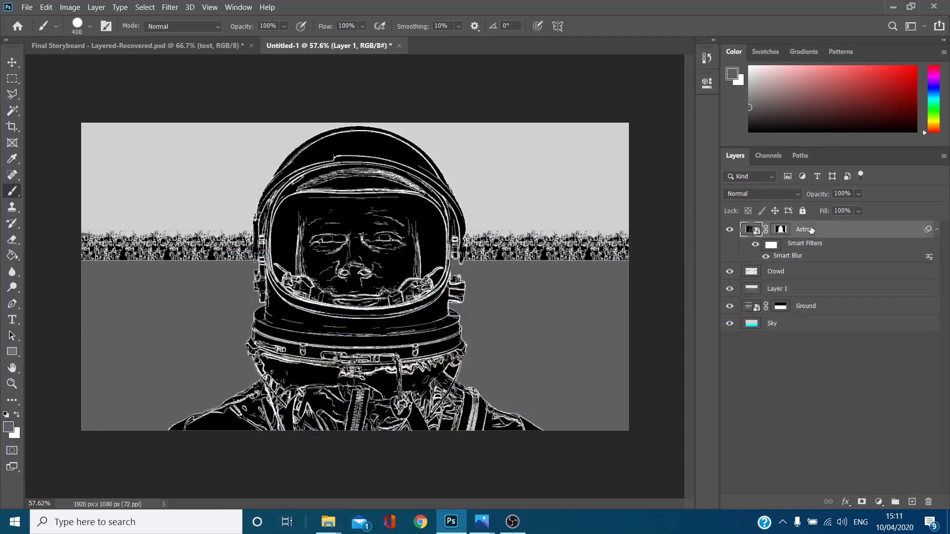
left_click(912, 504)
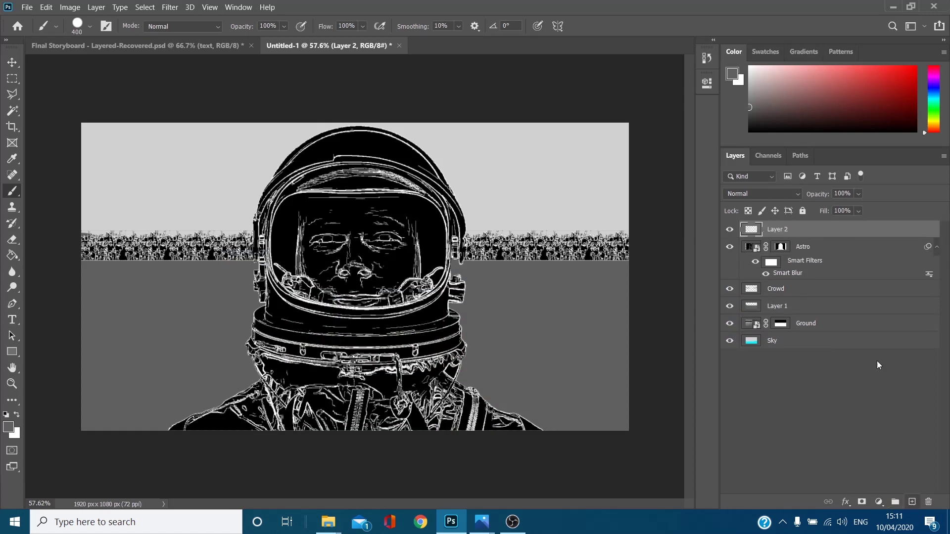
left_click(832, 249, "shift")
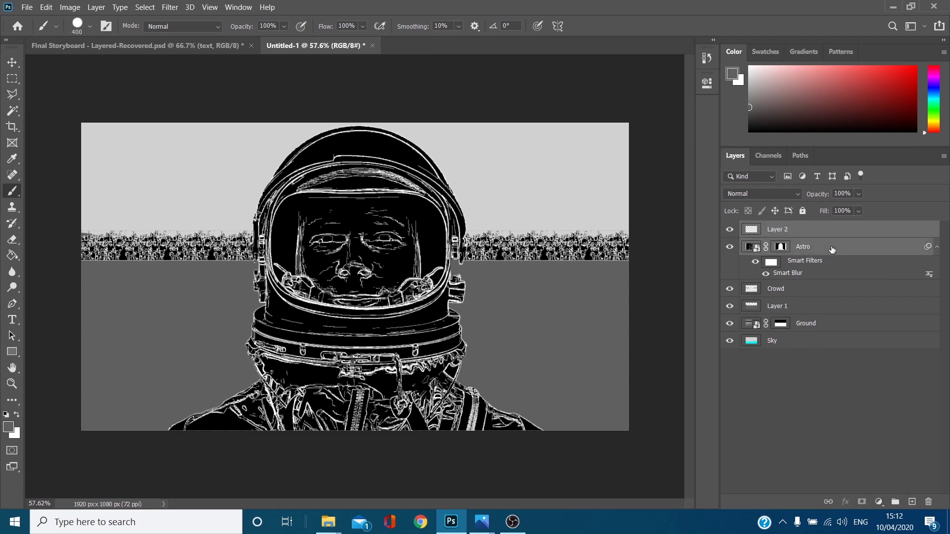
key("ctrl+e")
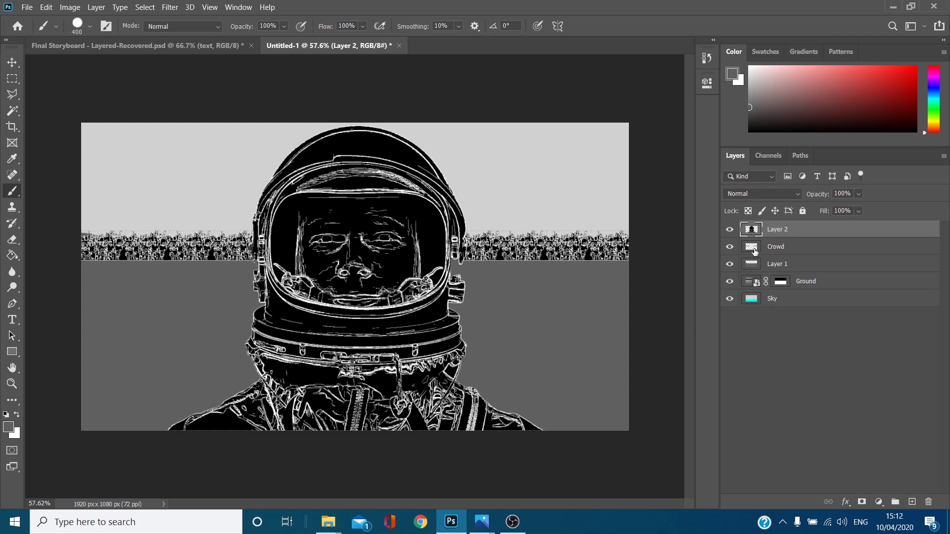
key("ctrl+z")
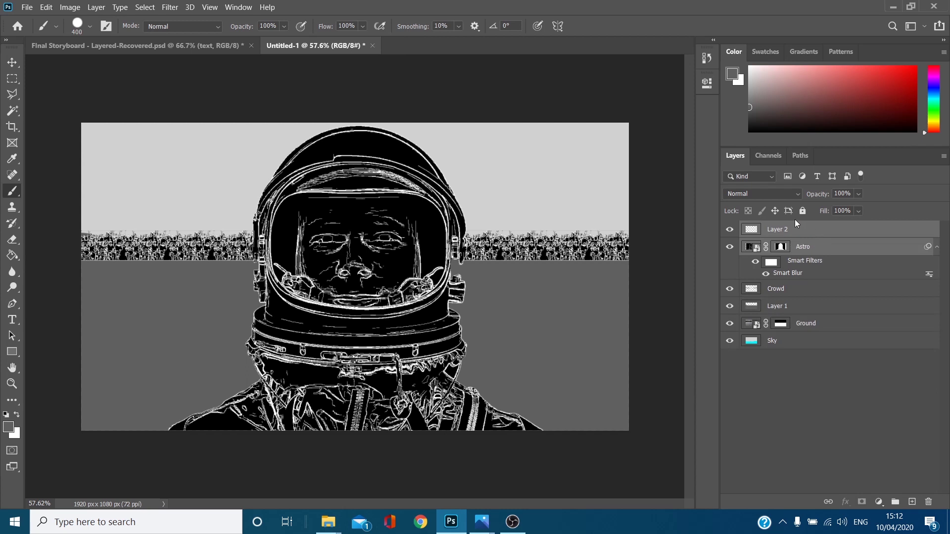
left_click(823, 249)
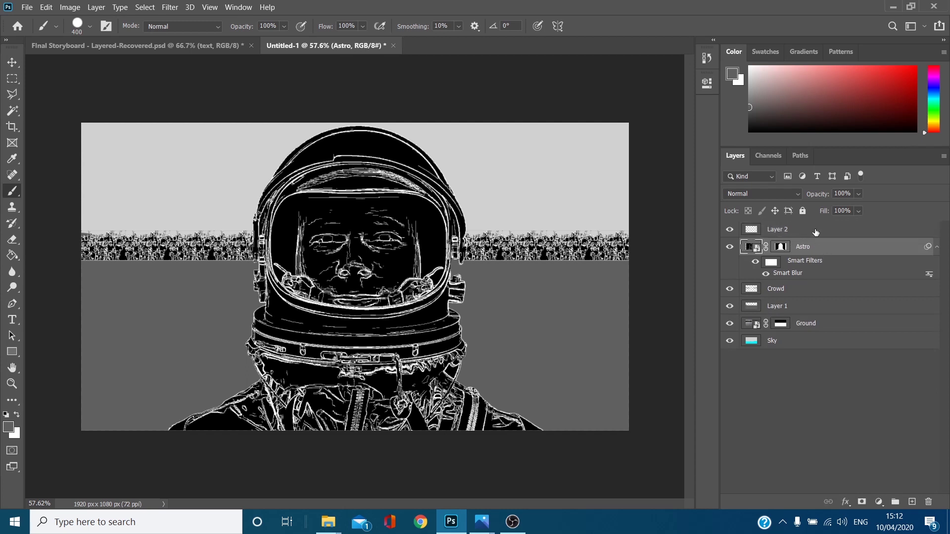
left_click(815, 230, "ctrl")
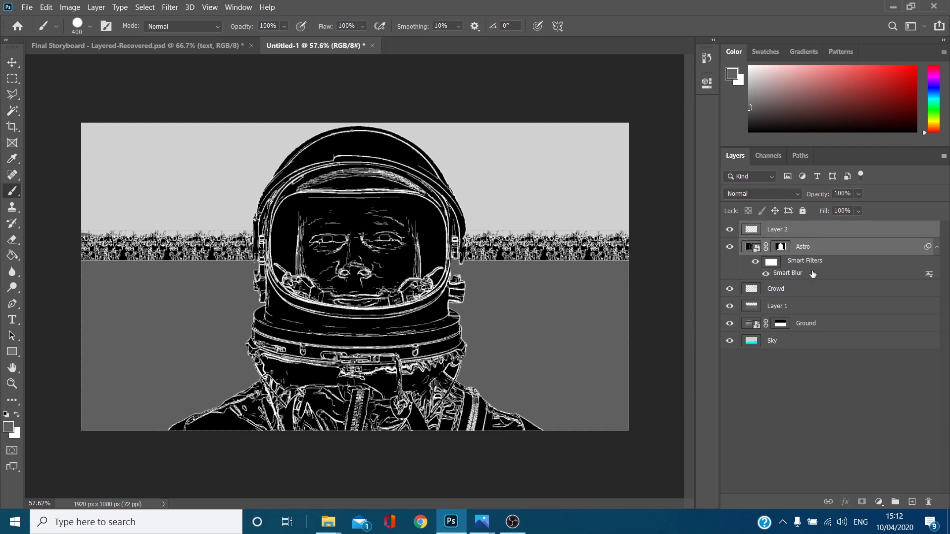
key("ctrl+e")
left_click(730, 229)
left_click(730, 230)
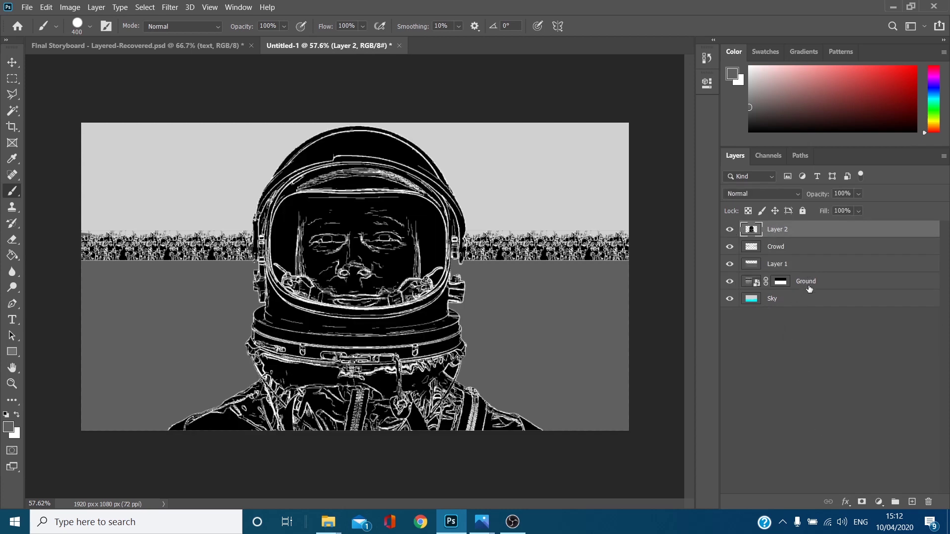
Step: Merge the Ground layer into a new empty Layer 3 and rename it 'Gro'
left_click(804, 283)
left_click(912, 501)
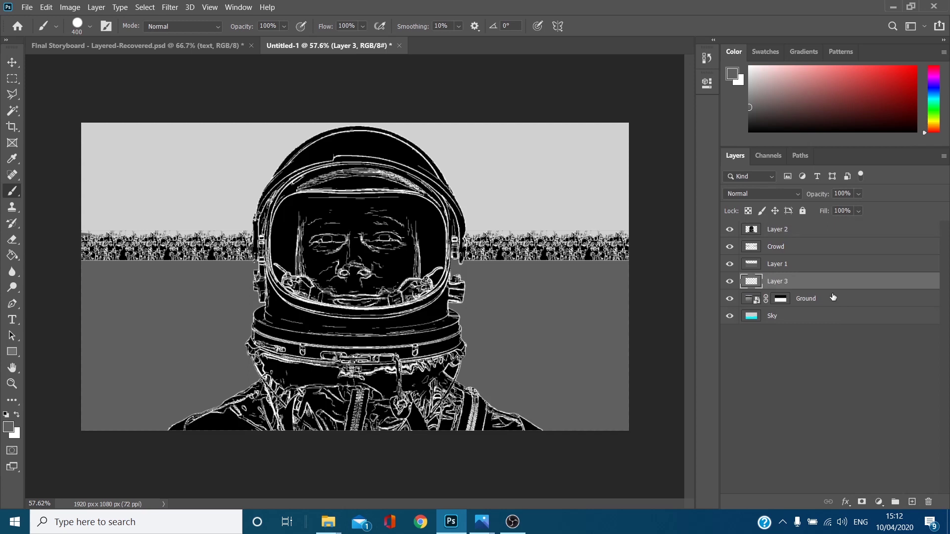
left_click(833, 297, "ctrl")
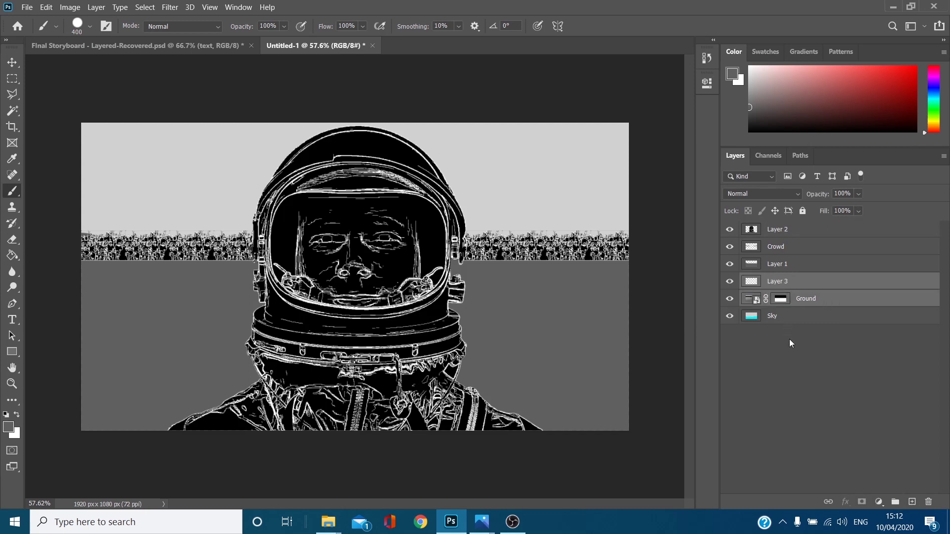
key("ctrl+e")
double_click(785, 281)
type("Ground")
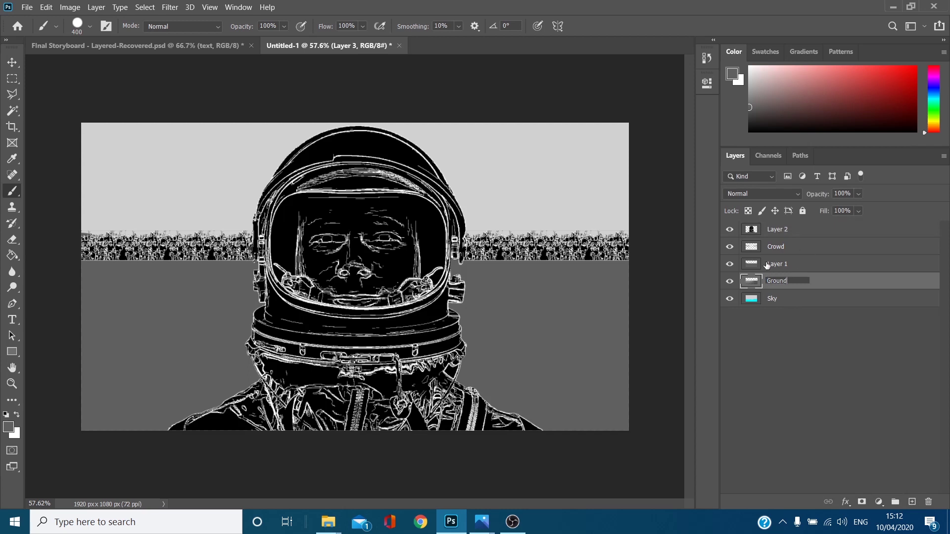
left_click(771, 264)
left_click(730, 264)
left_click(729, 264)
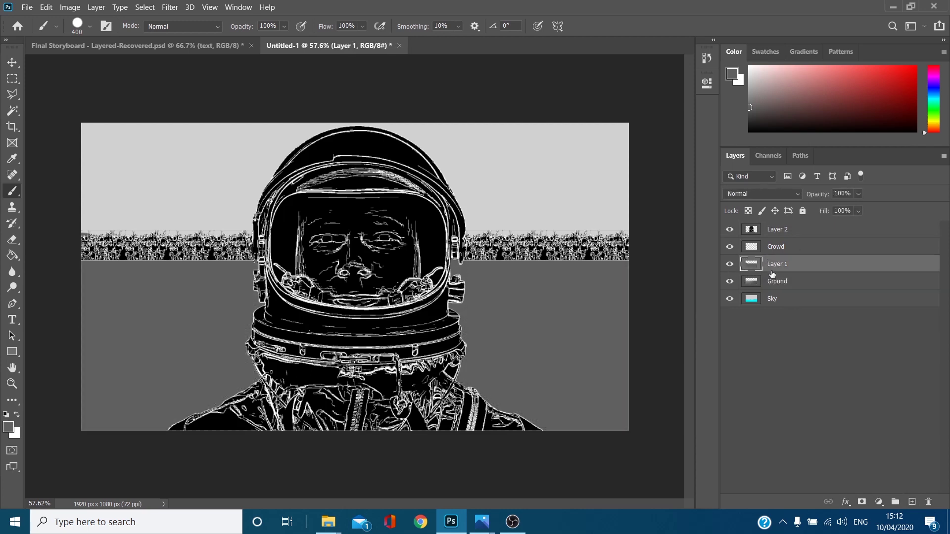
Step: Delete the Ground layer and rename Layer 2 to Astro
left_click_drag(776, 281, 928, 501)
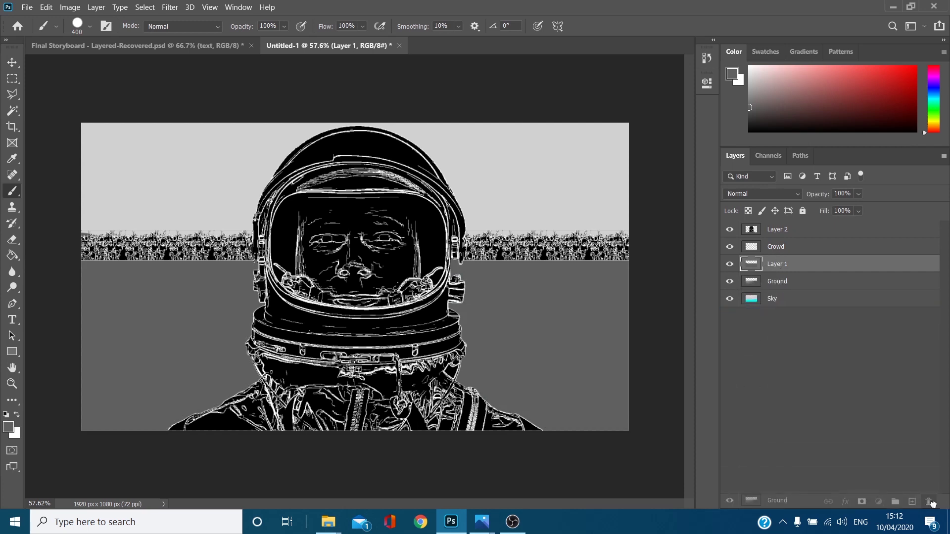
left_click(774, 249)
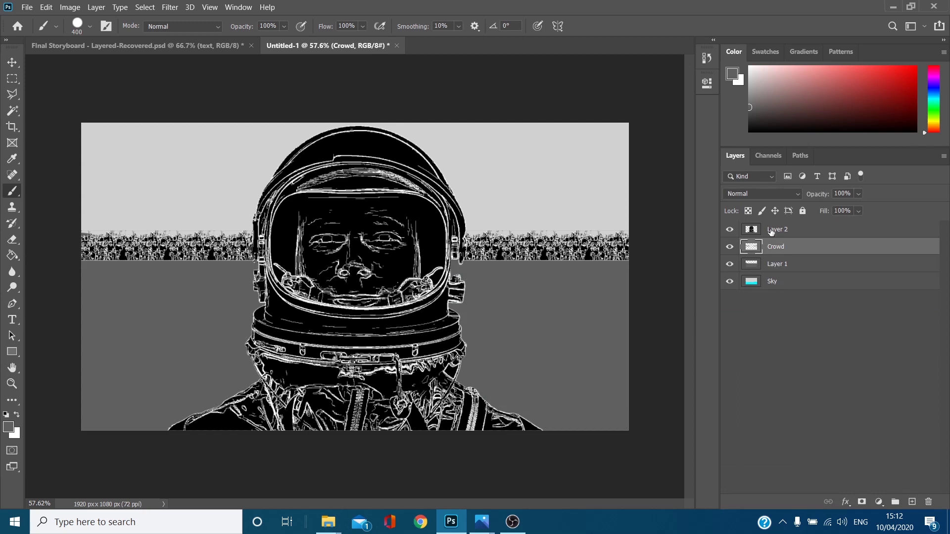
double_click(772, 230)
type("Ast")
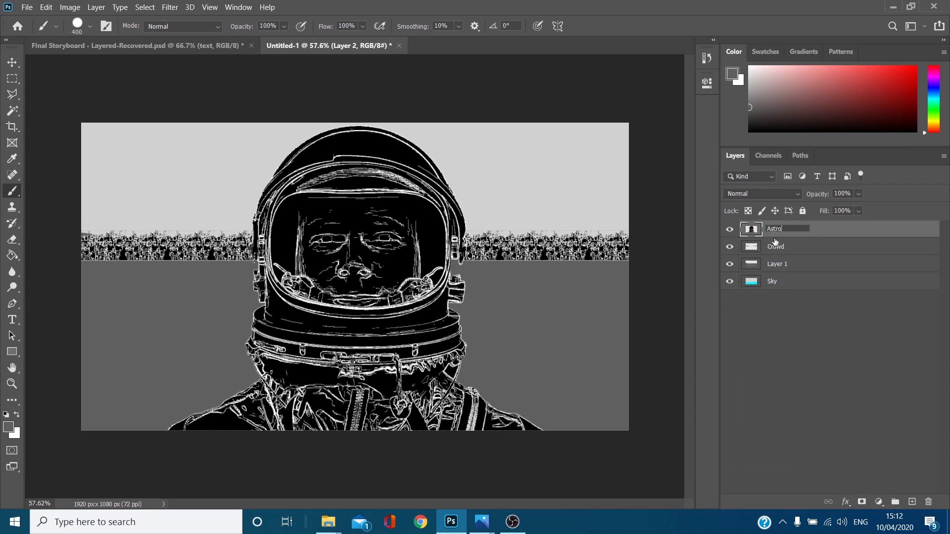
type("ro")
left_click(767, 322)
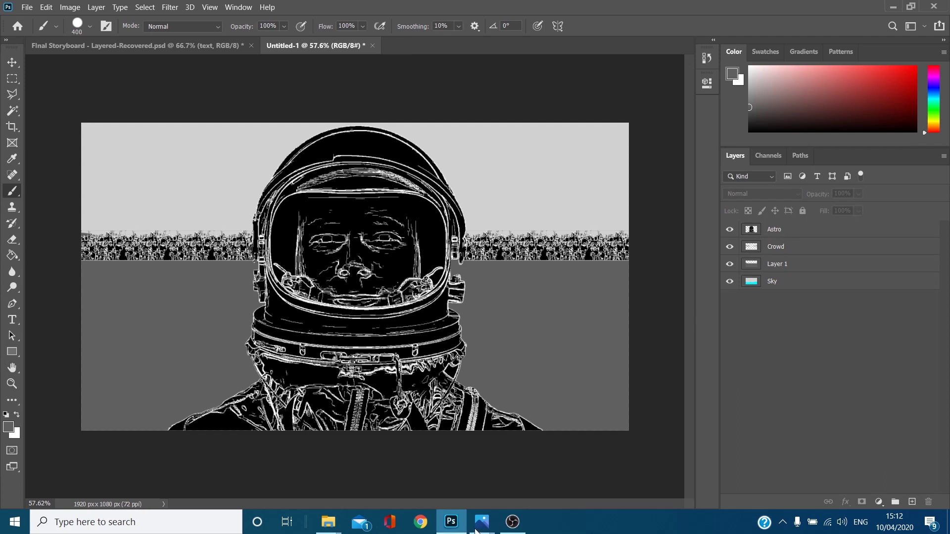
mouse_move(477, 530)
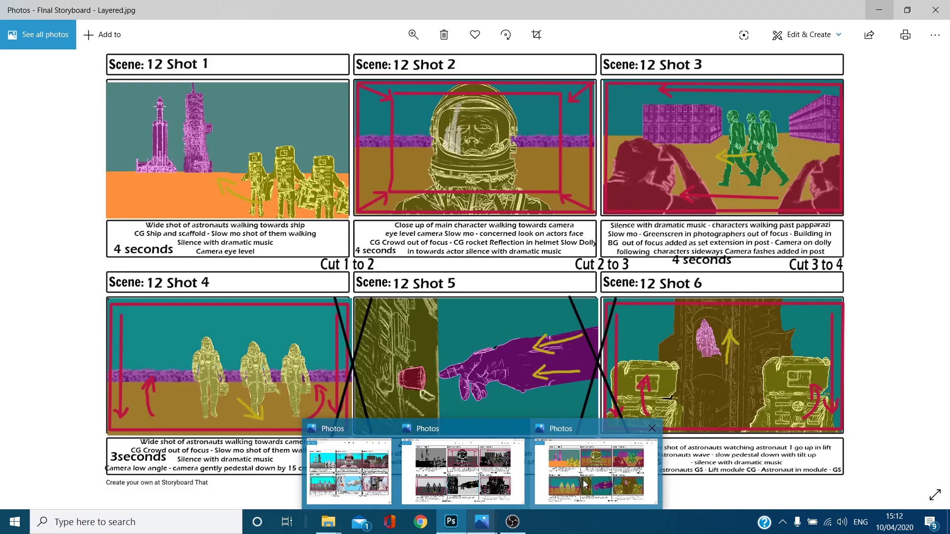
left_click(584, 483)
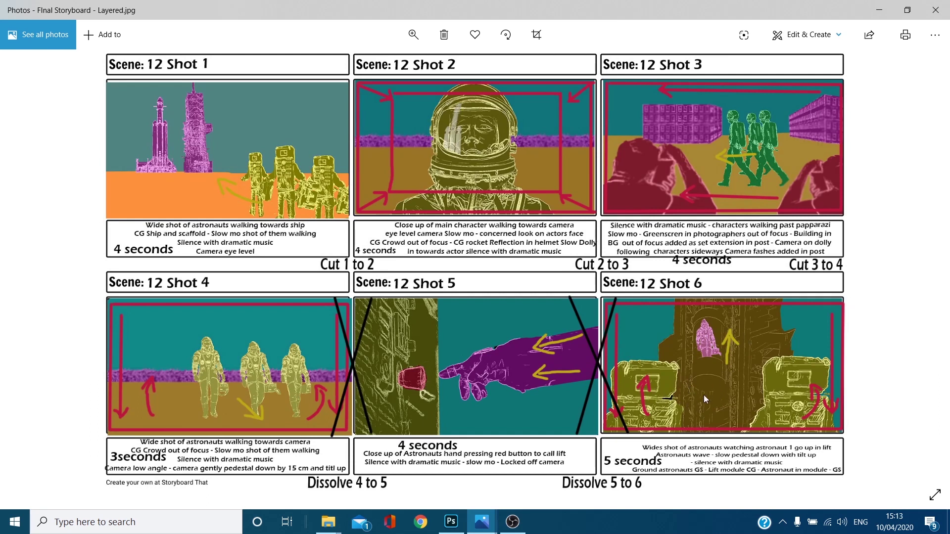
left_click(885, 5)
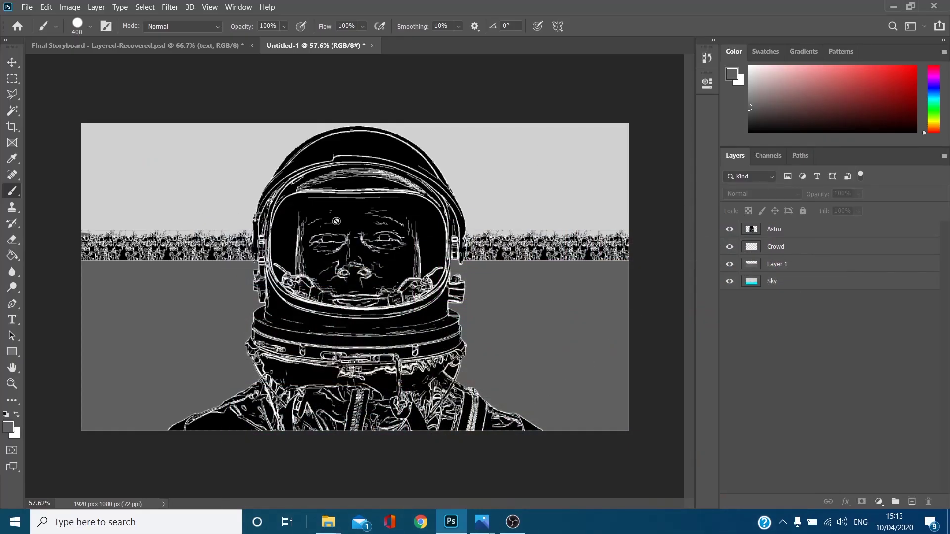
Step: Add a new Layer 2 above Astro and load a selection of the astronaut's pixels
left_click(791, 230)
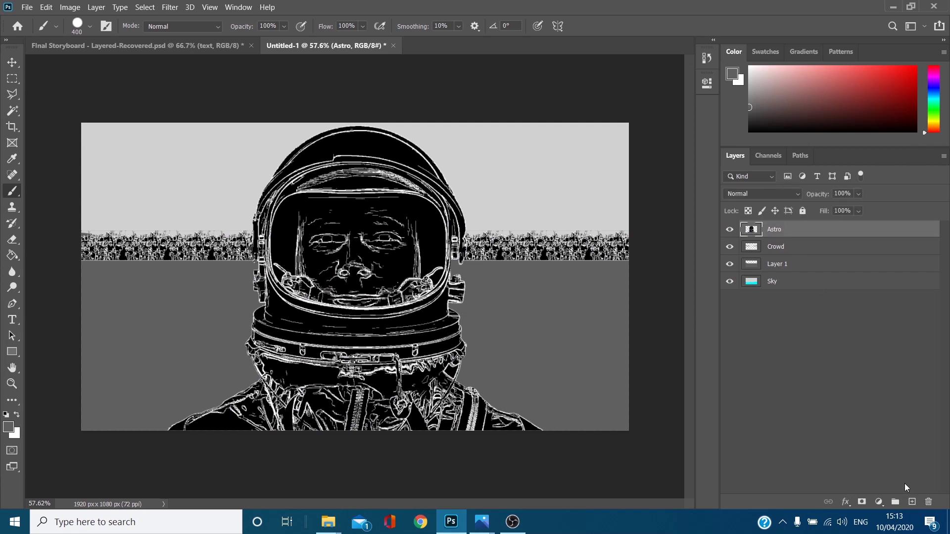
left_click(911, 503)
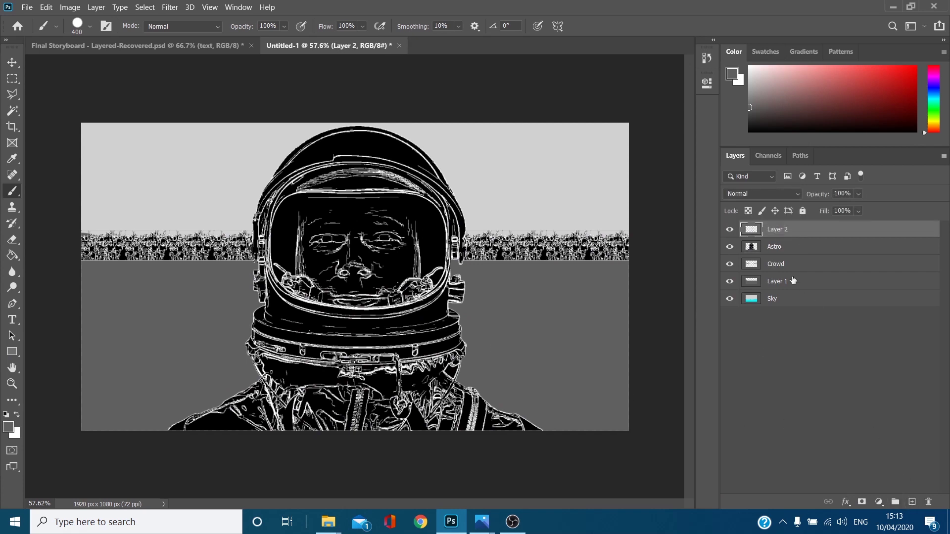
left_click(755, 252)
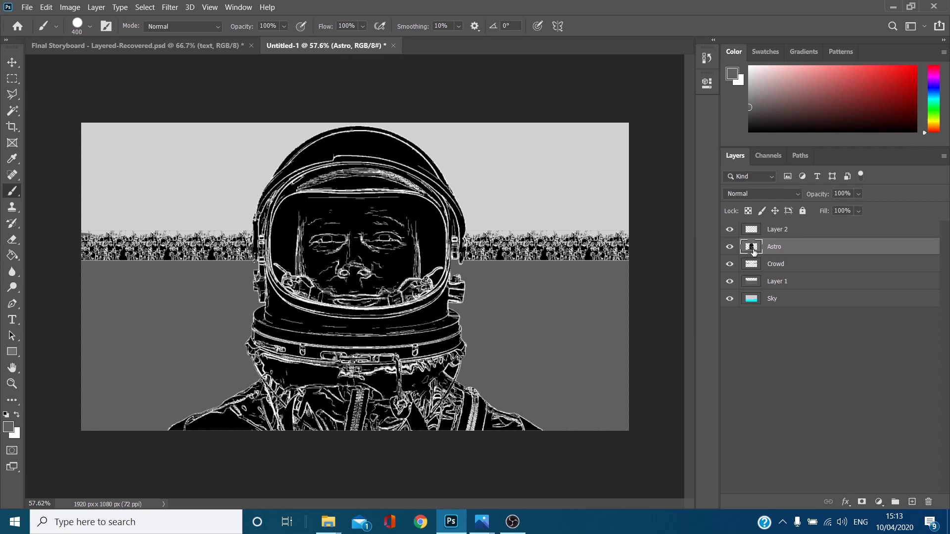
right_click(754, 252)
left_click(779, 283)
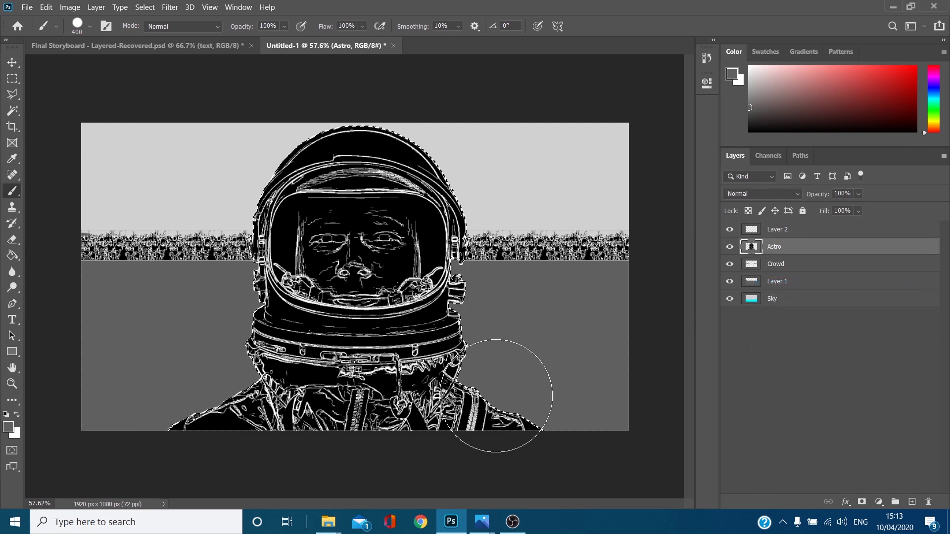
left_click(777, 230)
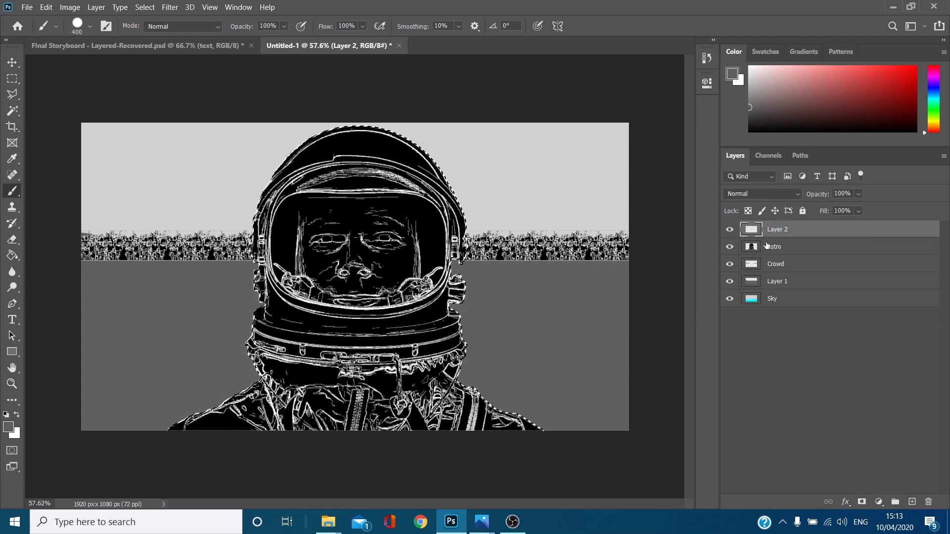
Step: Paint bright yellow over the astronaut on Layer 2 and set its opacity to about 52%
left_click(933, 121)
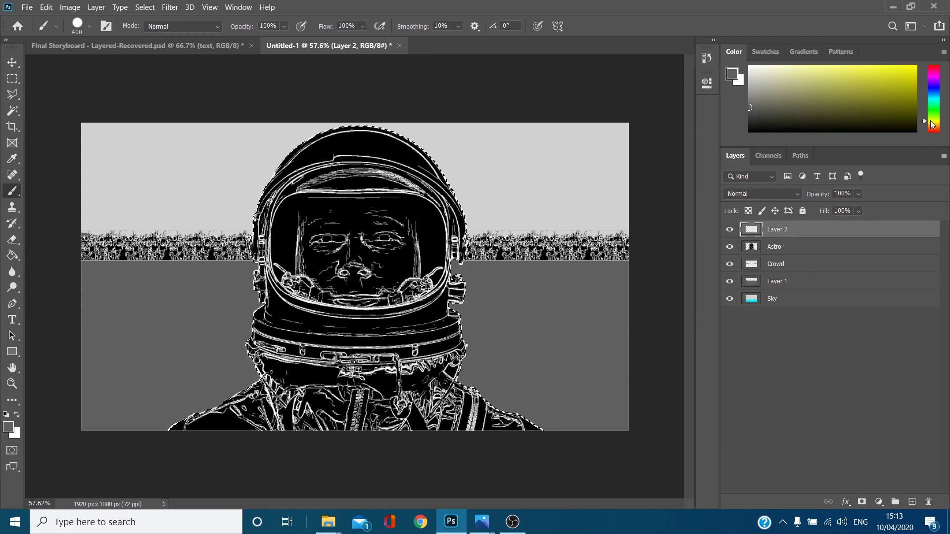
left_click(916, 67)
mouse_move(257, 357)
left_mouse_down()
mouse_move(339, 105)
mouse_move(448, 362)
mouse_move(439, 153)
mouse_move(403, 191)
left_mouse_up()
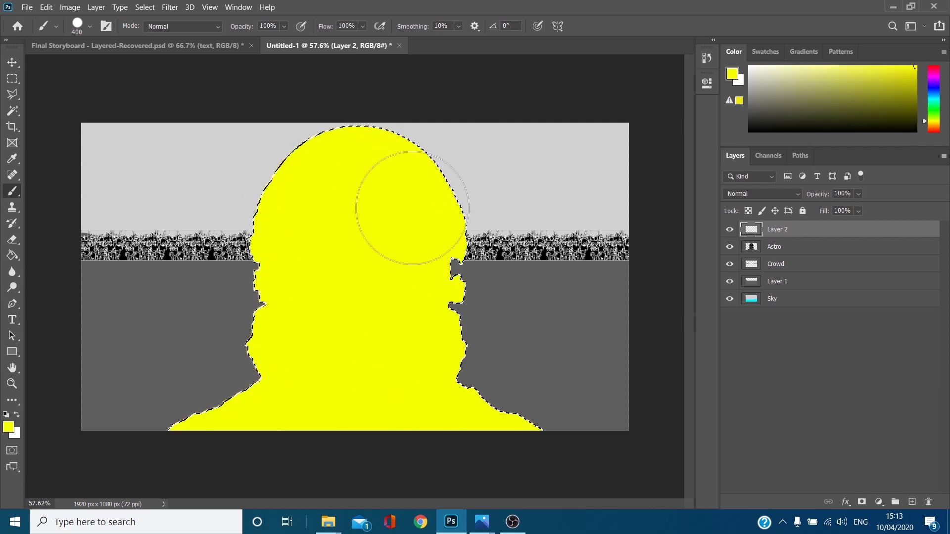
left_click(858, 194)
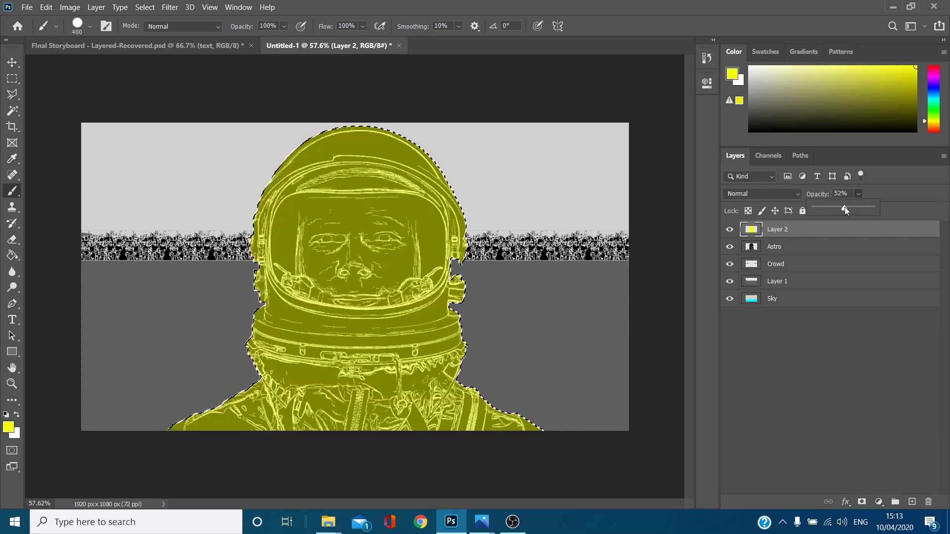
left_click(800, 373)
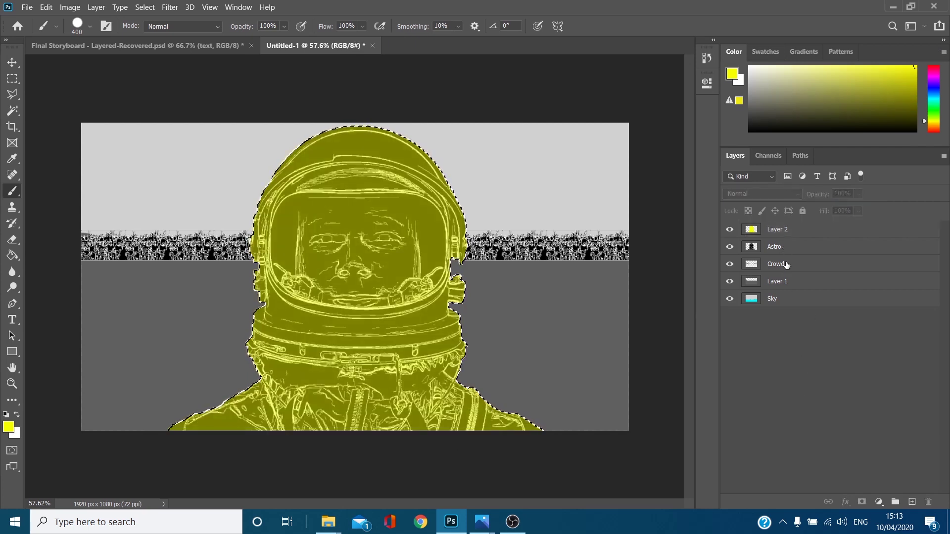
Step: Add a new Layer 3 above Crowd and load a selection of the crowd's pixels
left_click(785, 263)
key("ctrl+shift+alt+n")
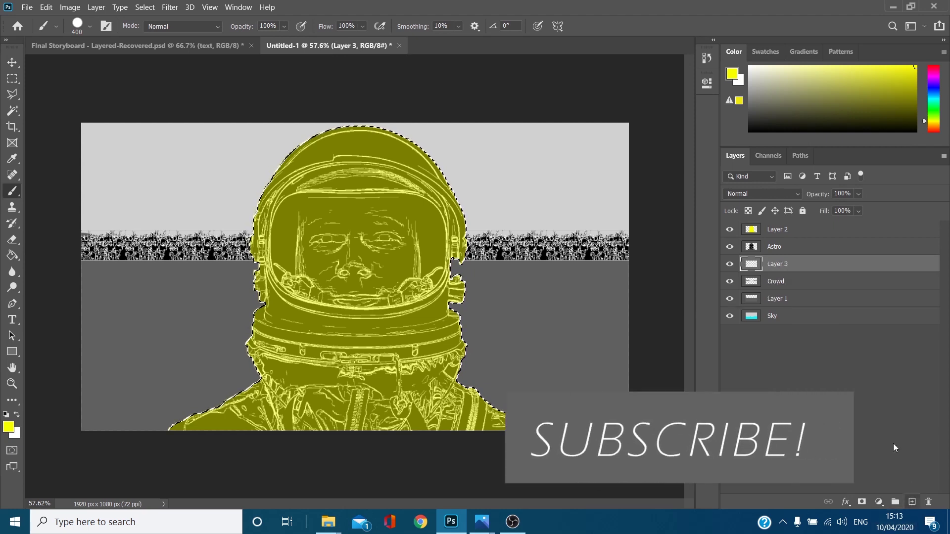
left_click(787, 287)
right_click(753, 280)
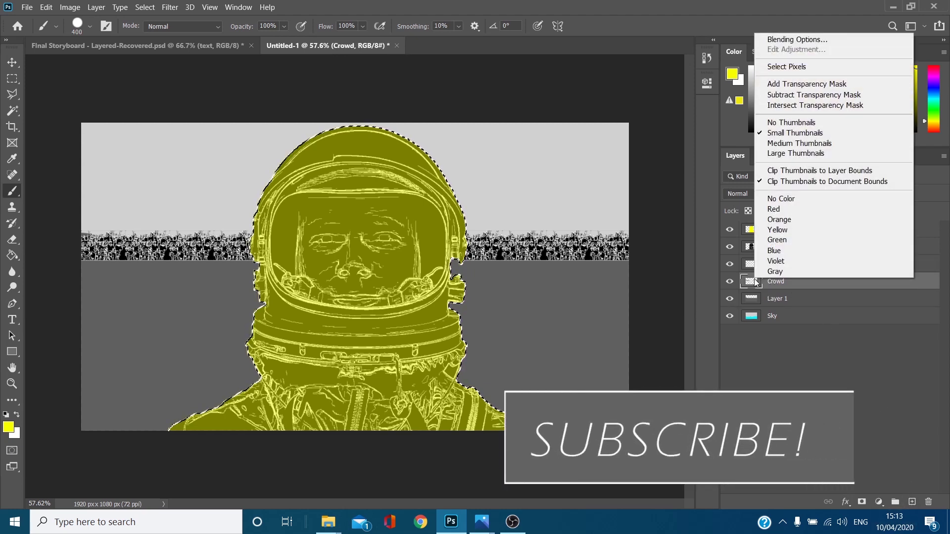
left_click(785, 66)
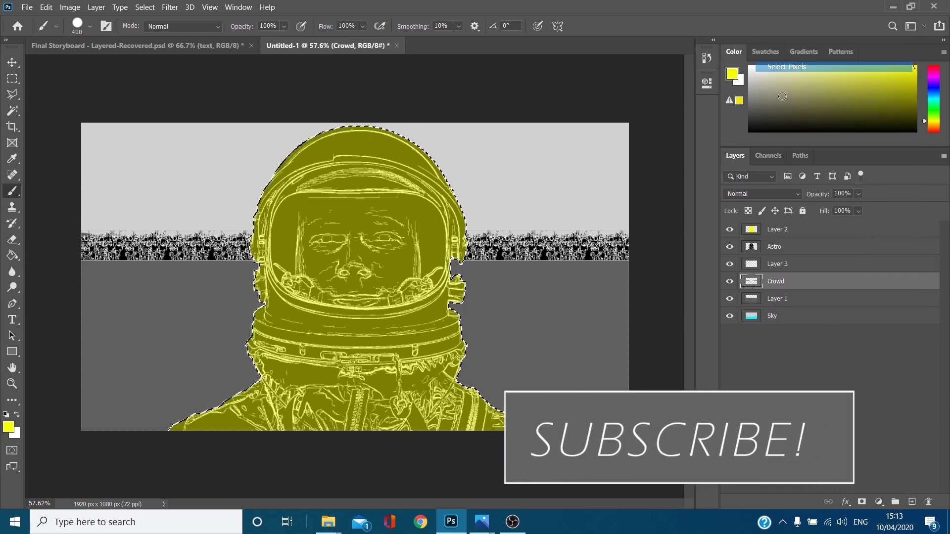
left_click(776, 265)
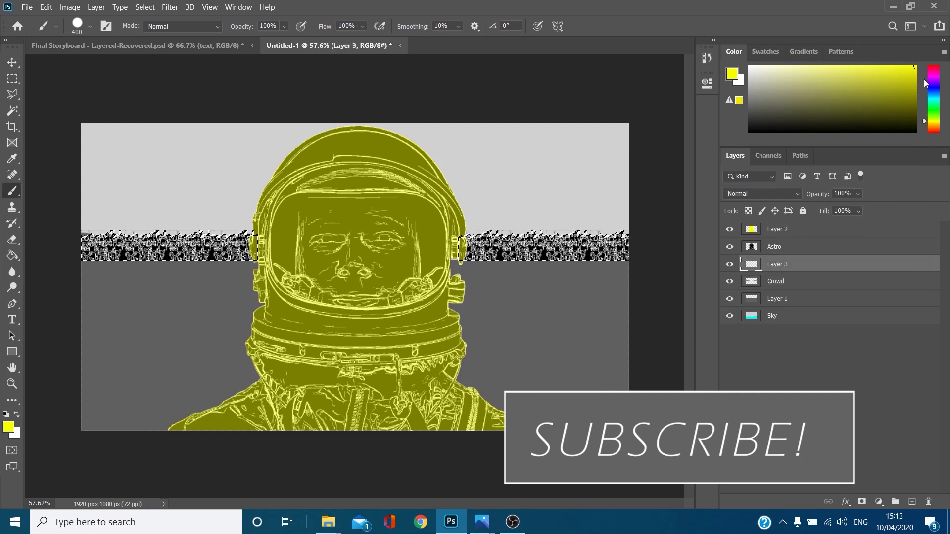
Step: Paint the crowd strip magenta on Layer 3 and lower its opacity to 45%
left_click(932, 78)
mouse_move(628, 221)
left_mouse_down()
mouse_move(337, 263)
mouse_move(96, 250)
left_mouse_up()
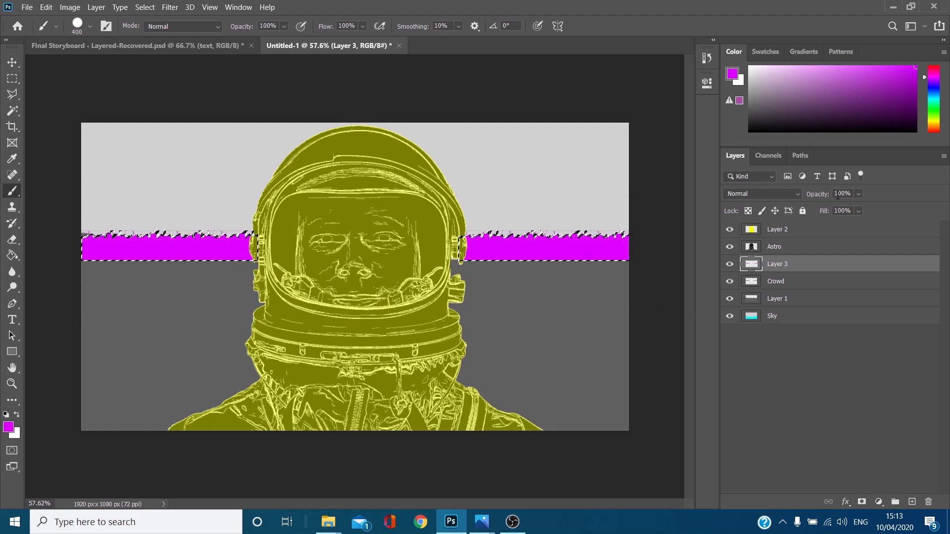
left_click(858, 194)
left_click_drag(873, 209, 840, 206)
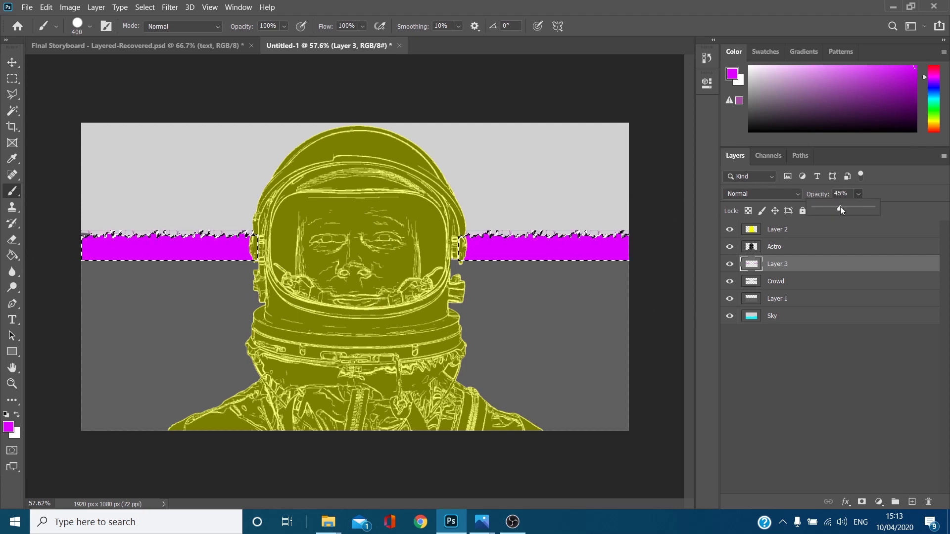
left_click(802, 348)
Step: Try orange on the ground, undo it, deselect, and bring up the Photographic storyboard in Photos
left_click(804, 300)
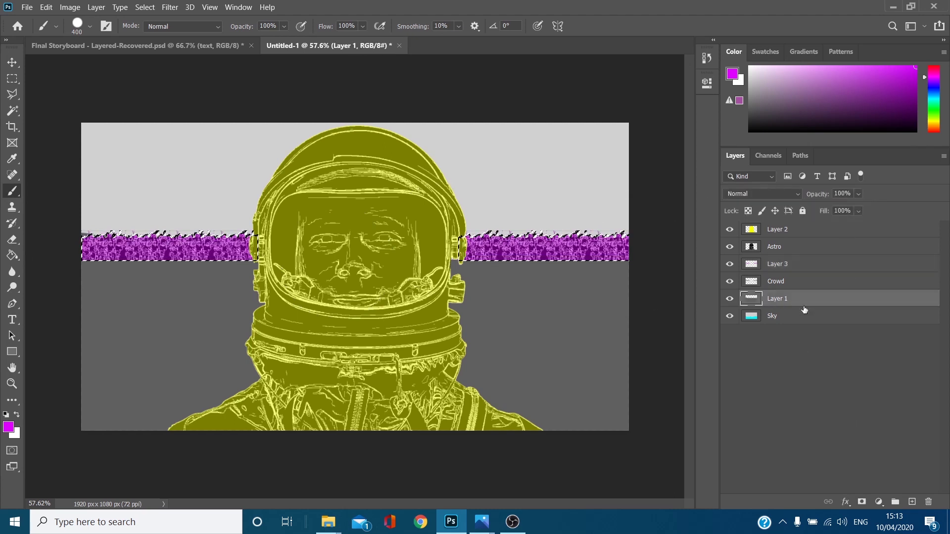
right_click(745, 302)
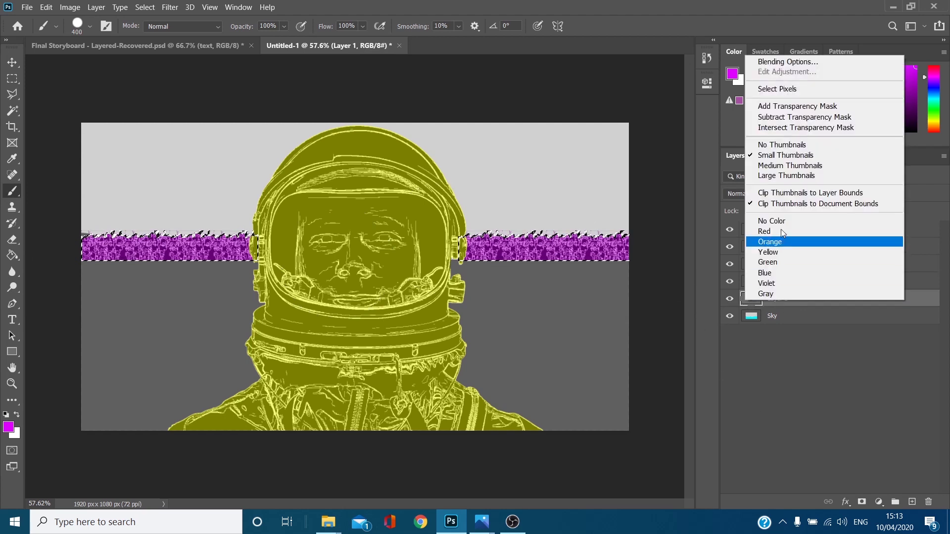
left_click(785, 93)
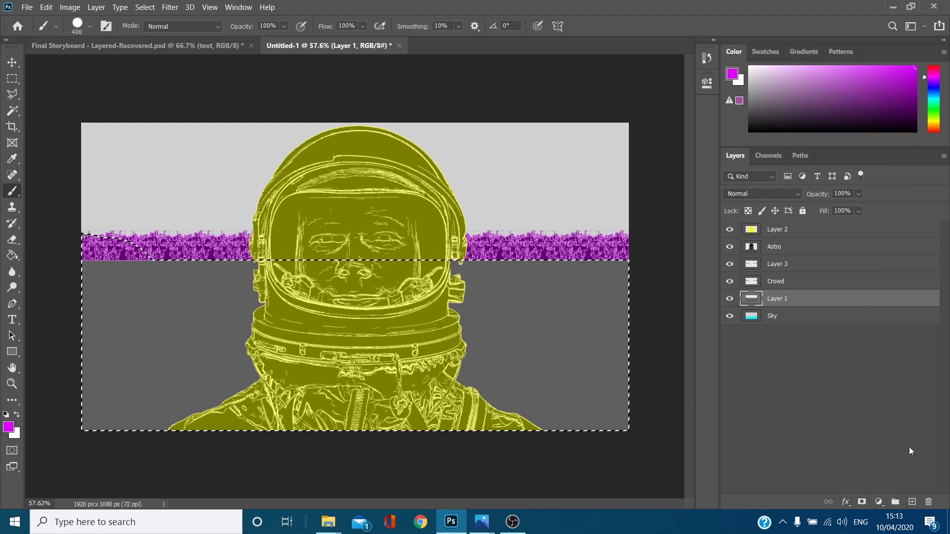
left_click_drag(935, 112, 935, 125)
mouse_move(608, 307)
left_mouse_down()
mouse_move(212, 392)
mouse_move(133, 343)
mouse_move(116, 392)
mouse_move(53, 361)
left_mouse_up()
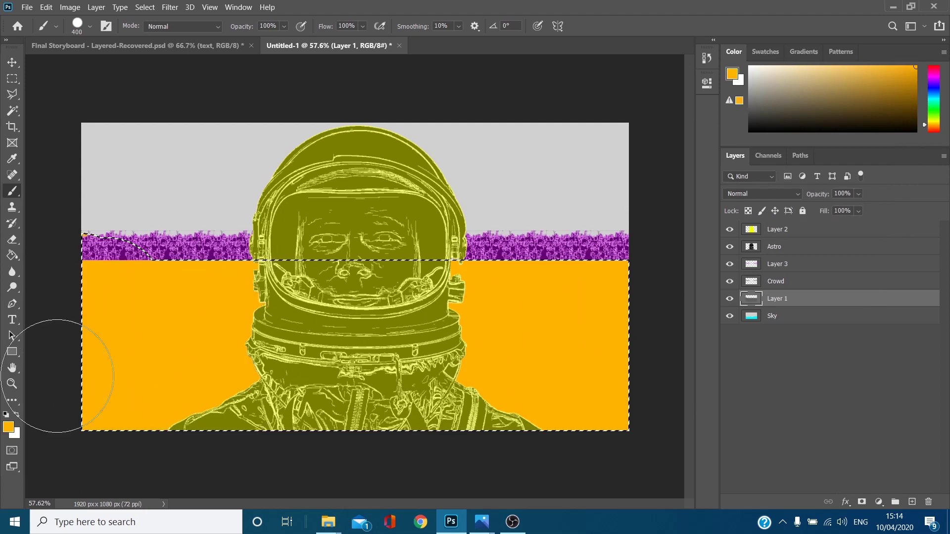
key("ctrl+z")
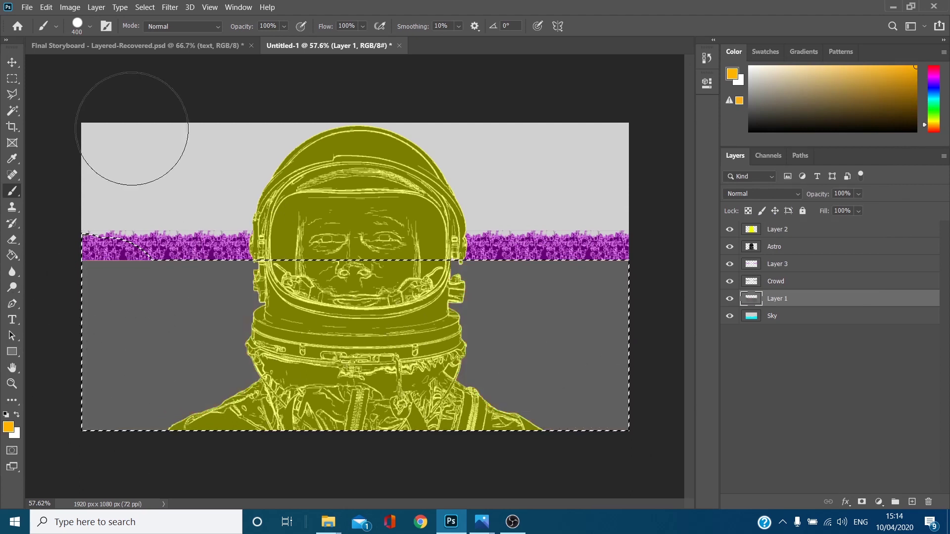
key("ctrl+d")
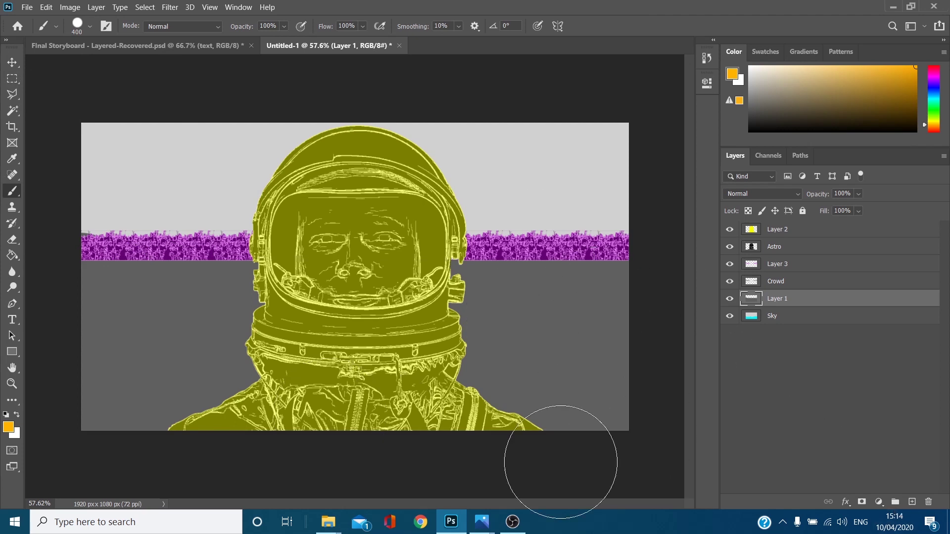
mouse_move(481, 522)
left_click(372, 459)
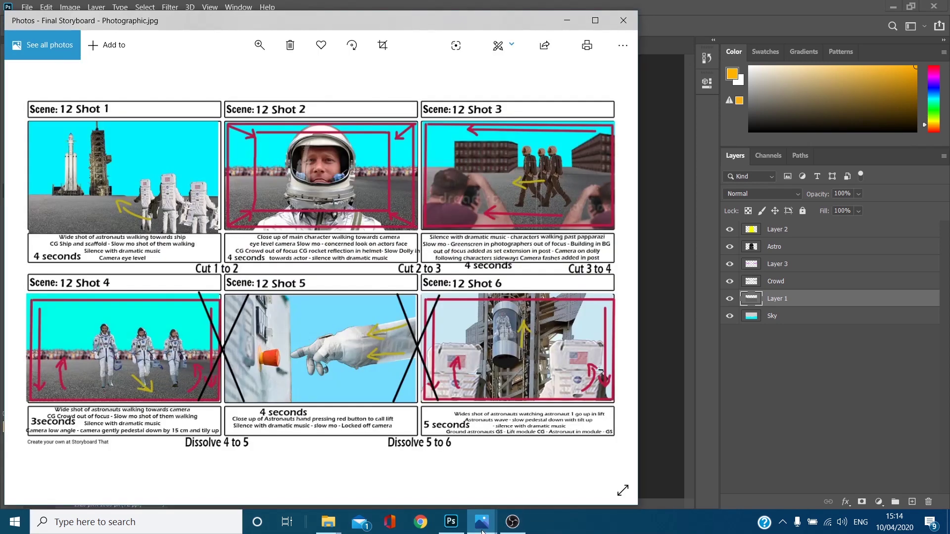
Step: Flip between the Sketch, Layered and Photographic storyboard images in Photos, ending on Photographic
mouse_move(482, 522)
left_click(446, 456)
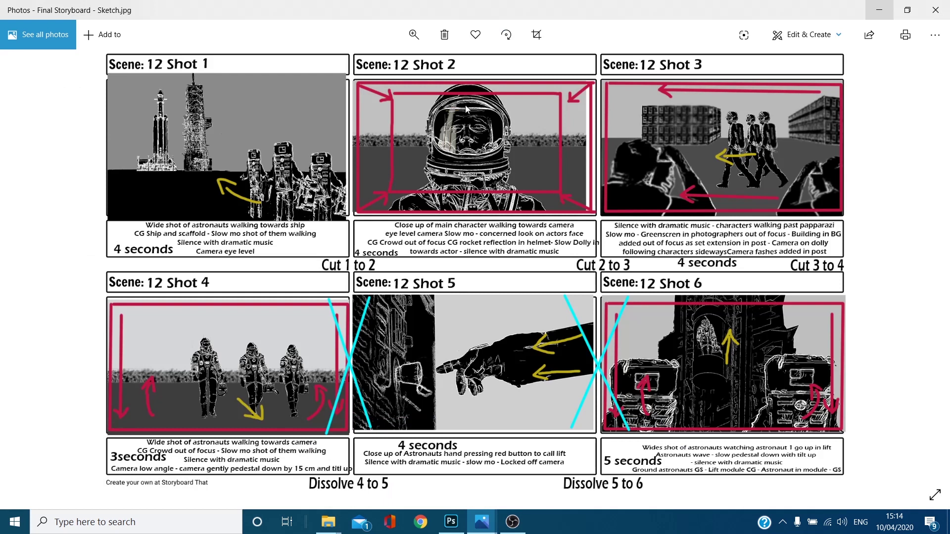
mouse_move(482, 521)
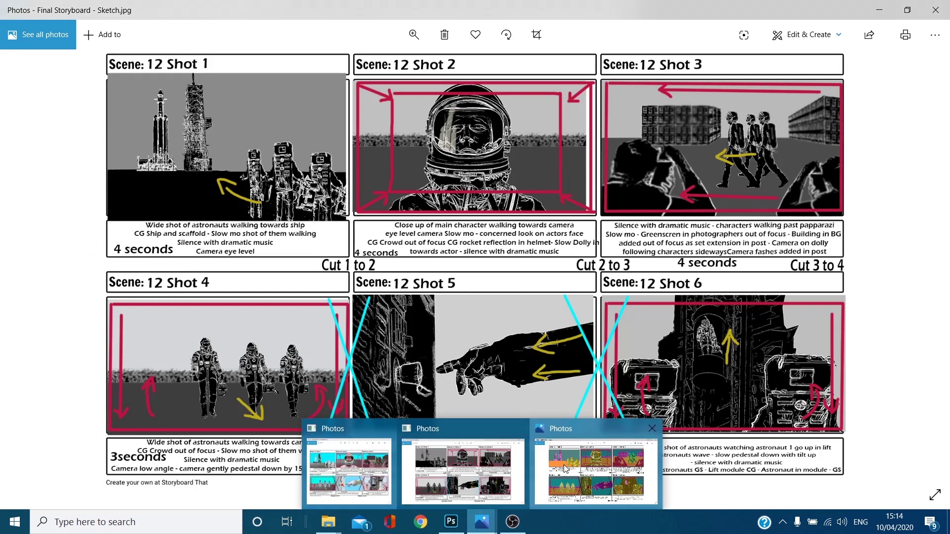
left_click(594, 460)
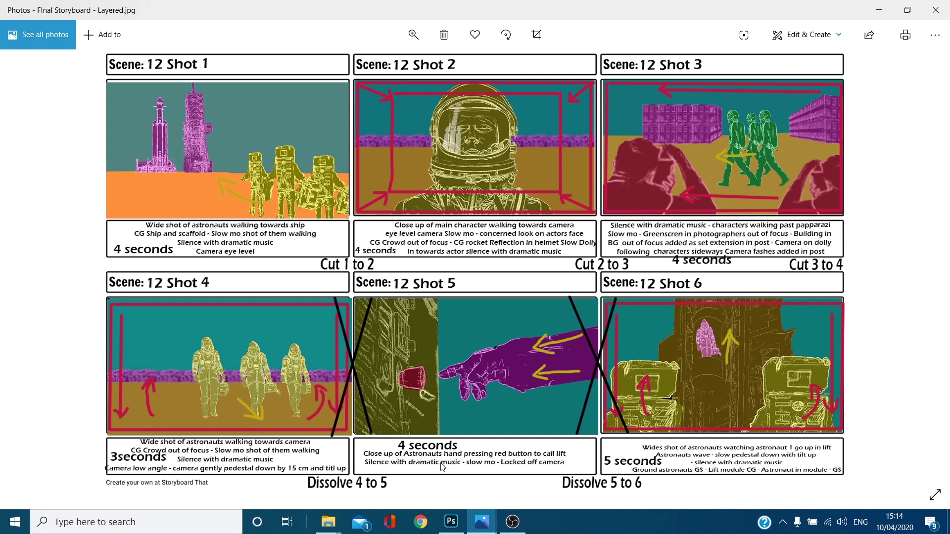
mouse_move(481, 522)
left_click(477, 475)
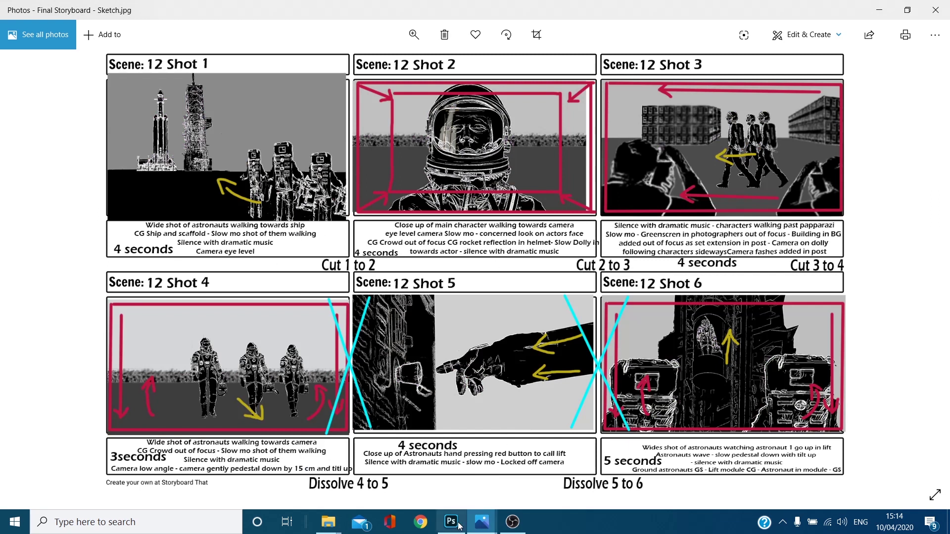
mouse_move(482, 522)
left_click(345, 461)
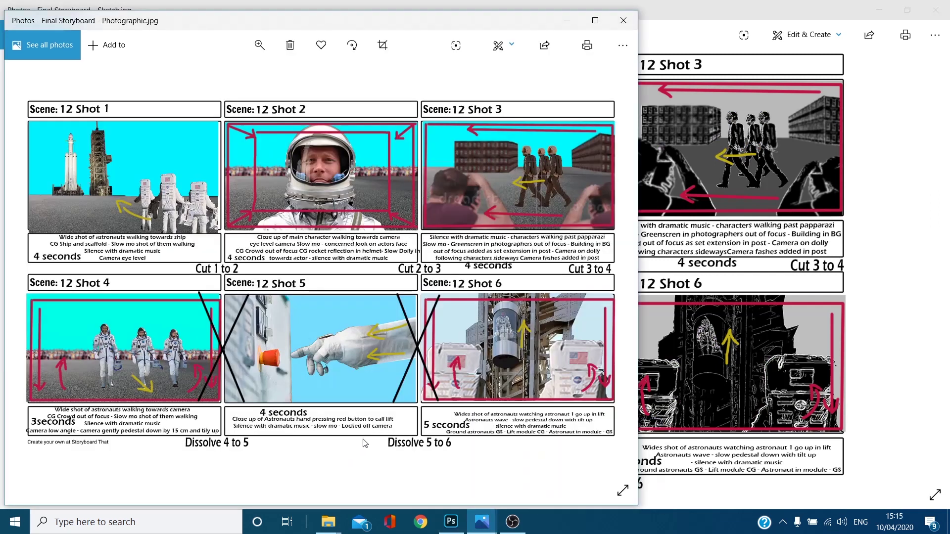